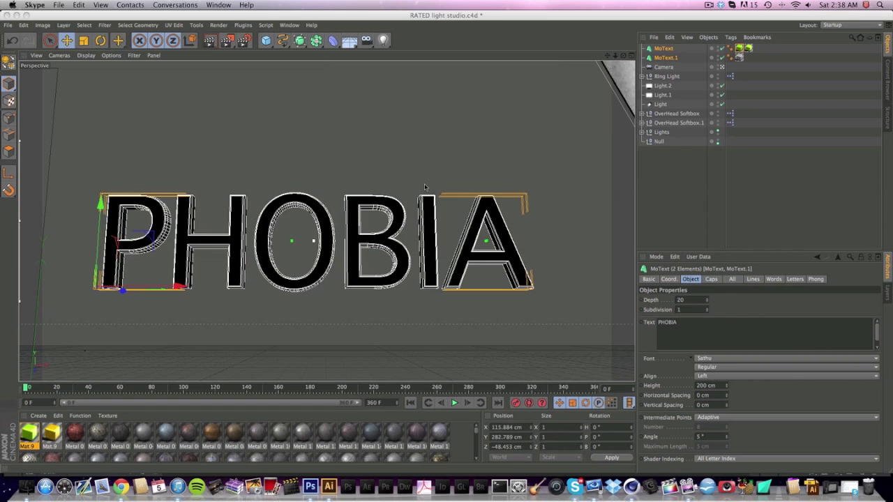
# Drag the PHOBIA MoText right until Position X reads about 171.663 cm.
pyautogui.moveTo(420, 187); pyautogui.dragTo(454, 189)
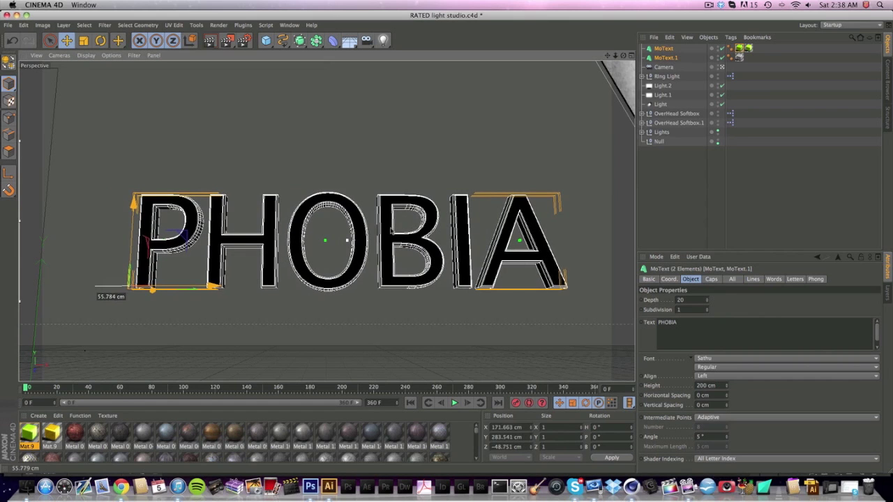
# In Photoshop, open the File > Open dialog at the Photoshop stuff folder.
pyautogui.click(315, 480)
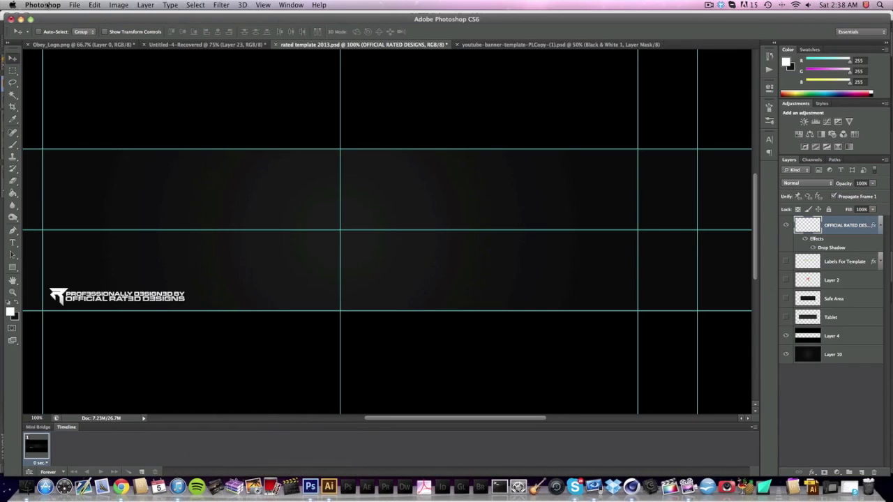
pyautogui.click(74, 5)
pyautogui.click(84, 23)
pyautogui.scroll(-3, 336, 179)
pyautogui.click(341, 196)
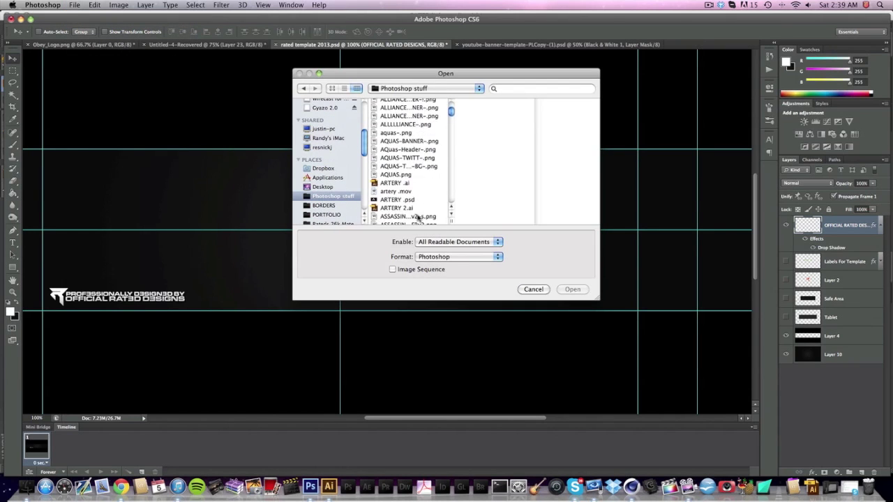
# Scroll through the folder, previewing several image files.
pyautogui.scroll(-3, 421, 209)
pyautogui.scroll(-2, 421, 209)
pyautogui.click(422, 206)
pyautogui.scroll(-3, 422, 206)
pyautogui.click(422, 206)
pyautogui.scroll(-3, 422, 206)
pyautogui.click(423, 206)
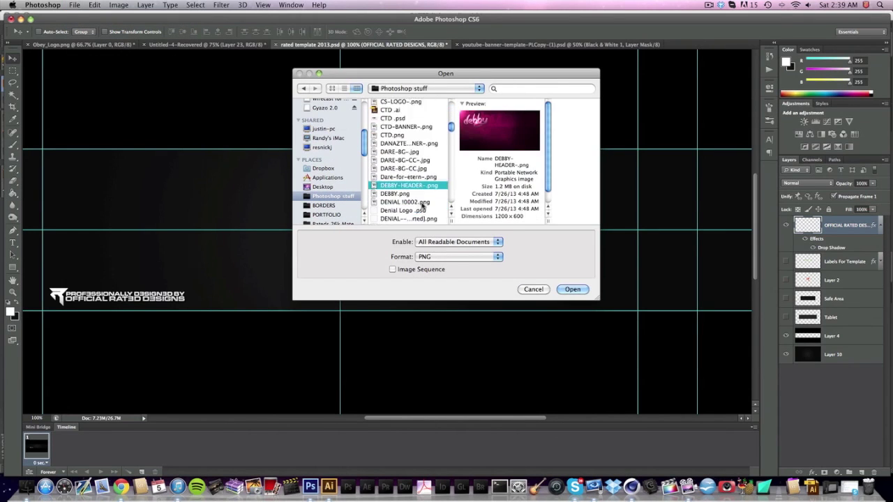
pyautogui.scroll(-3, 423, 206)
pyautogui.click(423, 205)
pyautogui.scroll(-5, 423, 206)
pyautogui.click(423, 204)
# Preview HONOUR-.png, KRPTO-BANNER-.png and YODA-BANNER-.png, then open XPOZE-BANNER-.png.
pyautogui.click(425, 153)
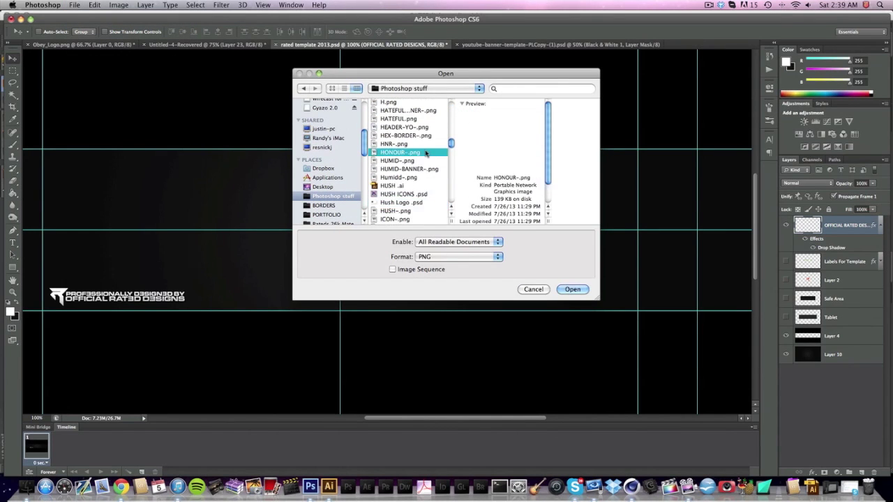
pyautogui.scroll(-3, 426, 154)
pyautogui.click(426, 153)
pyautogui.scroll(-10, 424, 160)
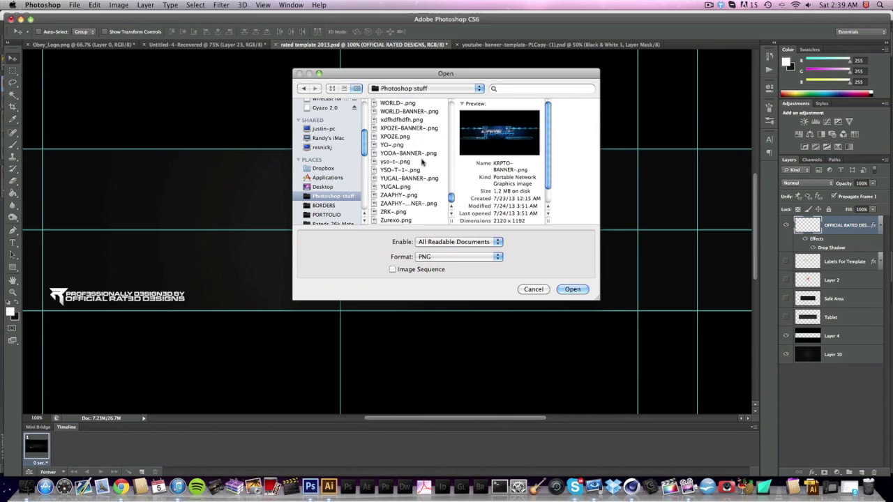
pyautogui.click(423, 153)
pyautogui.click(412, 128)
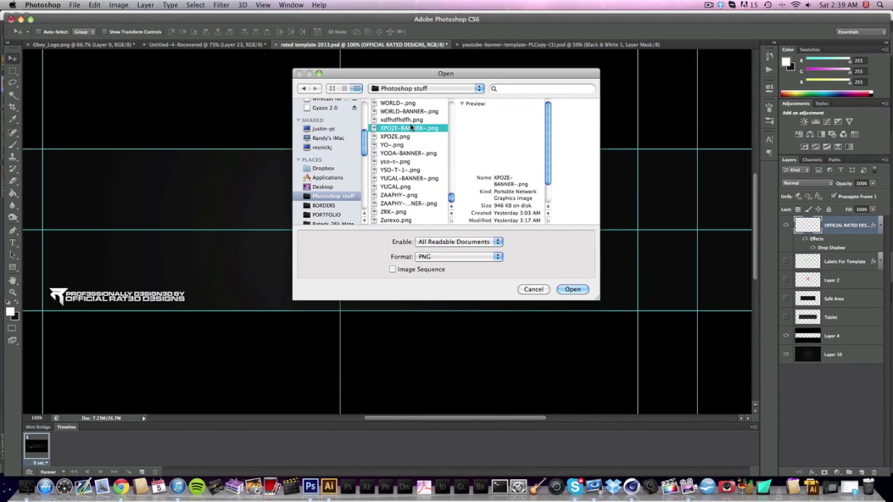
pyautogui.doubleClick(412, 127)
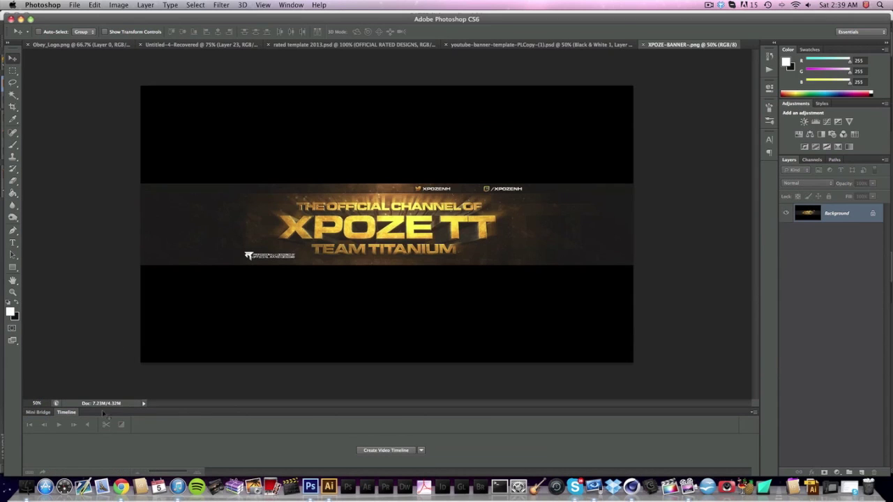
# Zoom the XPOZE banner to 100%, then close its tab and return to Cinema 4D.
pyautogui.click(43, 404)
pyautogui.write('100')
pyautogui.press('Return')
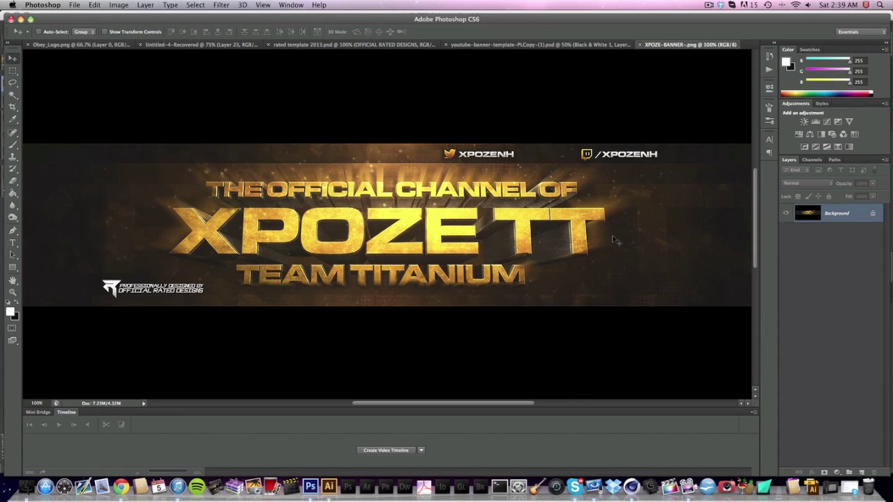
pyautogui.click(639, 45)
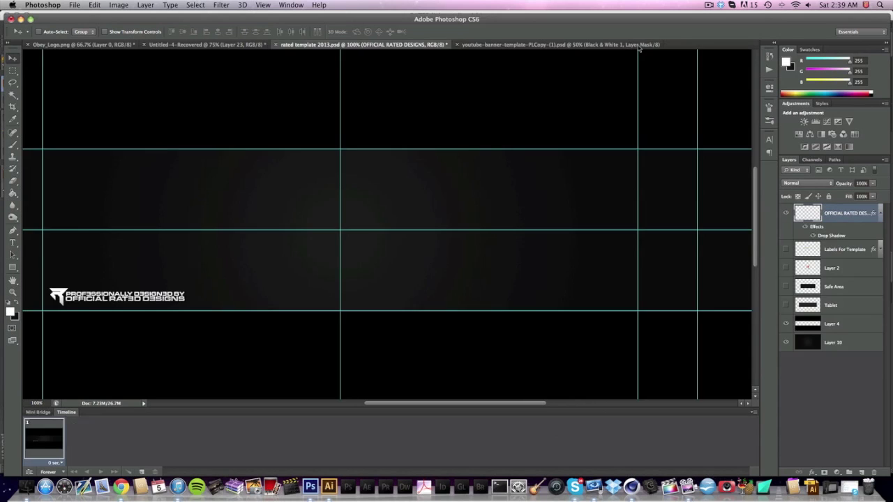
pyautogui.click(631, 486)
# Drag the PHOBIA text left and browse the font list without changing it.
pyautogui.moveTo(586, 333); pyautogui.dragTo(563, 334)
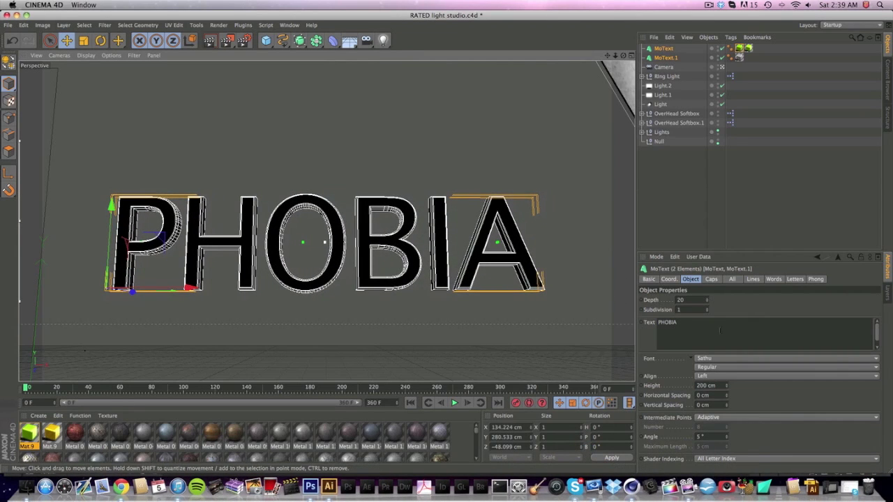
pyautogui.click(718, 359)
pyautogui.scroll(-5, 742, 366)
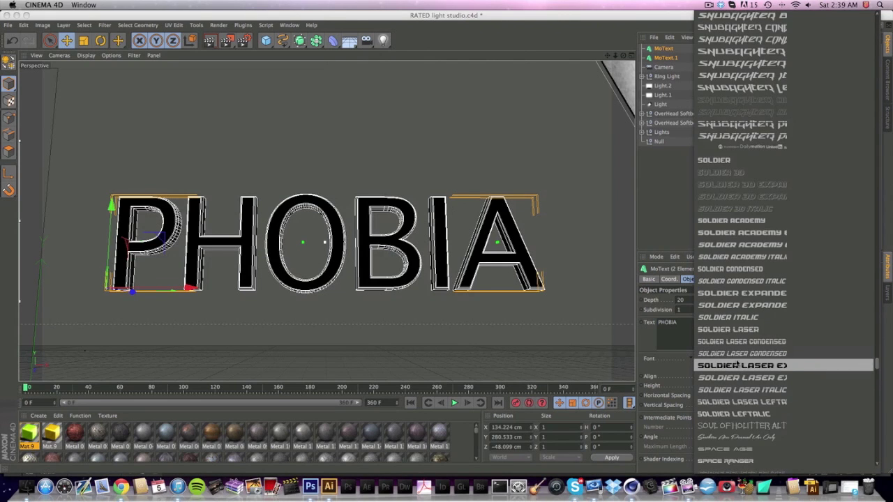
pyautogui.scroll(-15, 733, 401)
pyautogui.click(673, 54)
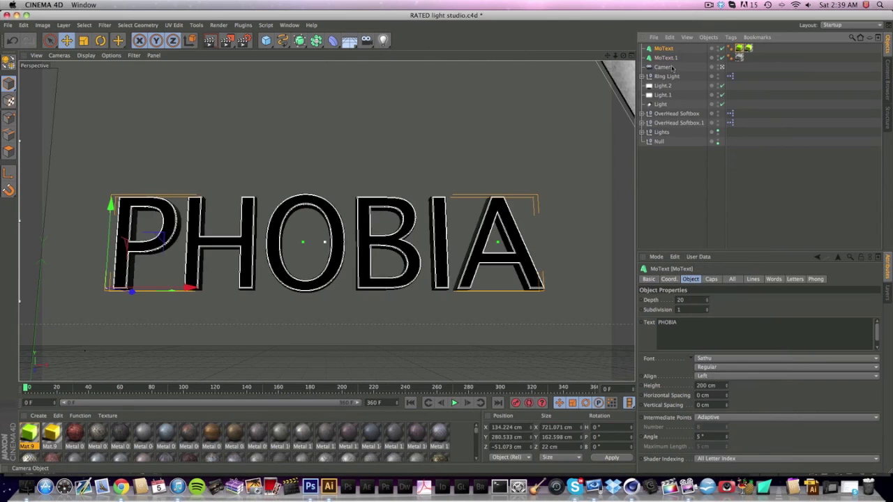
# Select both MoText objects together and try the Target font on PHOBIA.
pyautogui.click(664, 48)
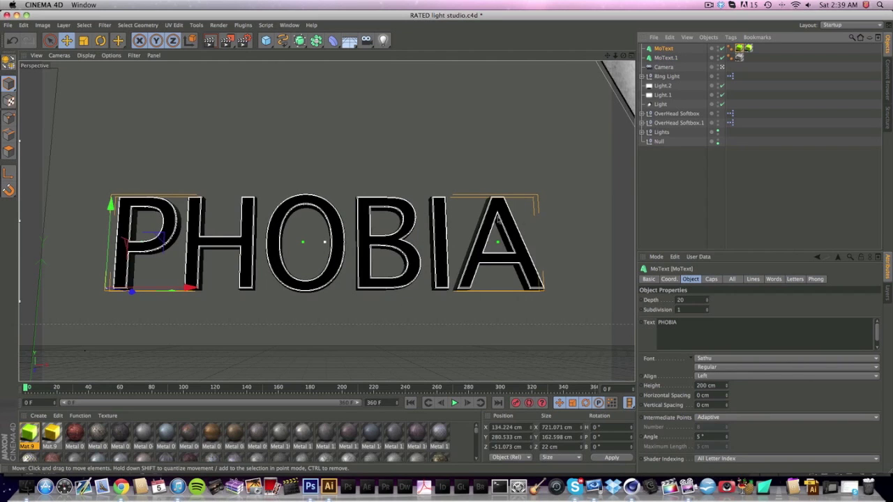
pyautogui.click(664, 58)
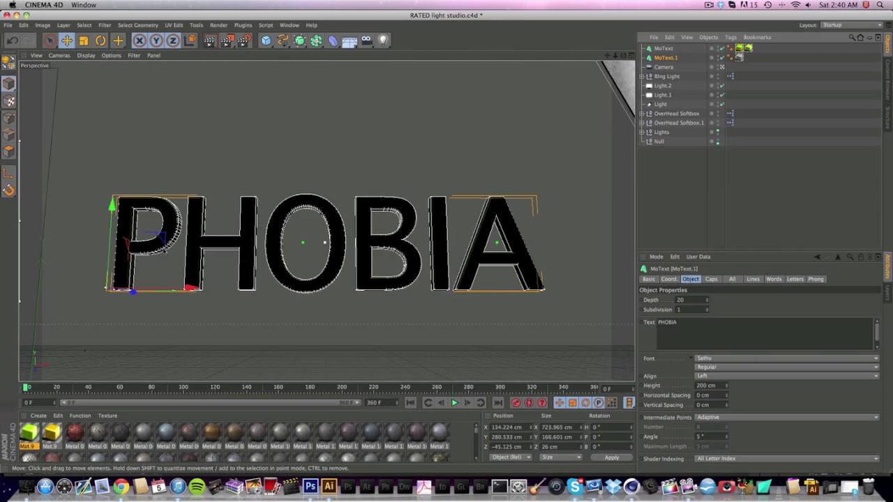
pyautogui.keyDown('ctrl'); pyautogui.click(660, 50); pyautogui.keyUp('ctrl')
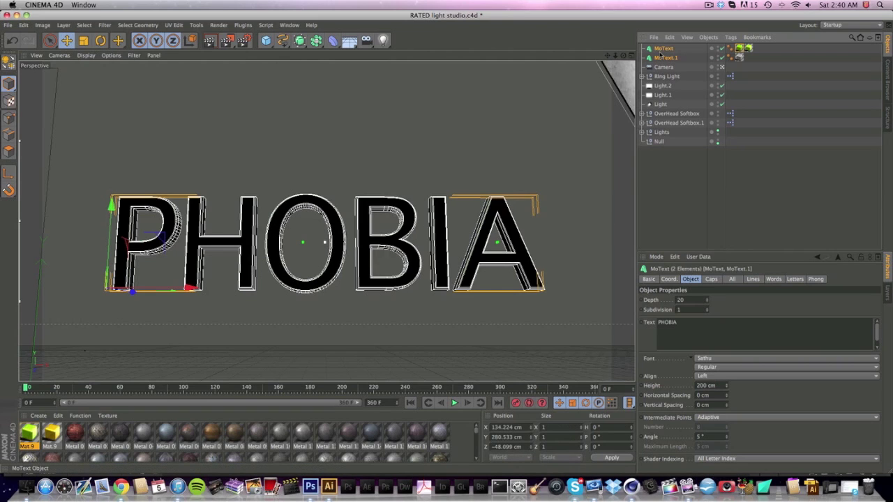
pyautogui.click(731, 360)
pyautogui.scroll(-3, 722, 358)
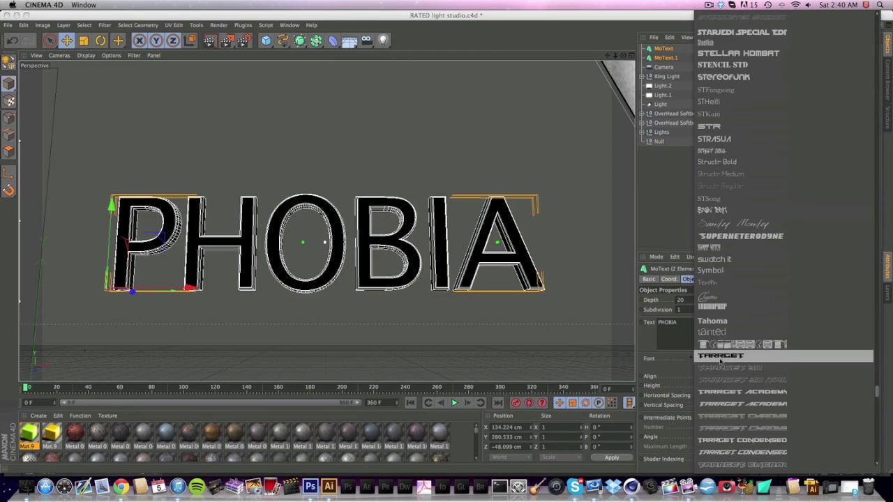
pyautogui.scroll(-1, 731, 360)
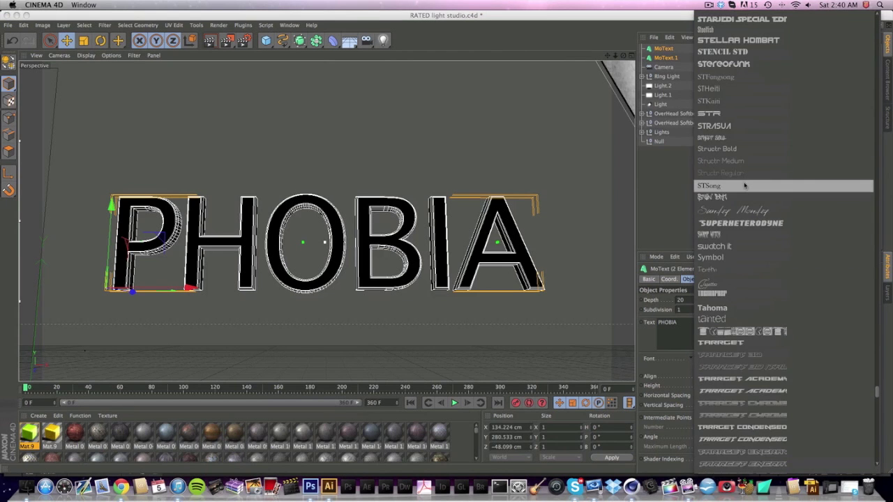
pyautogui.click(725, 342)
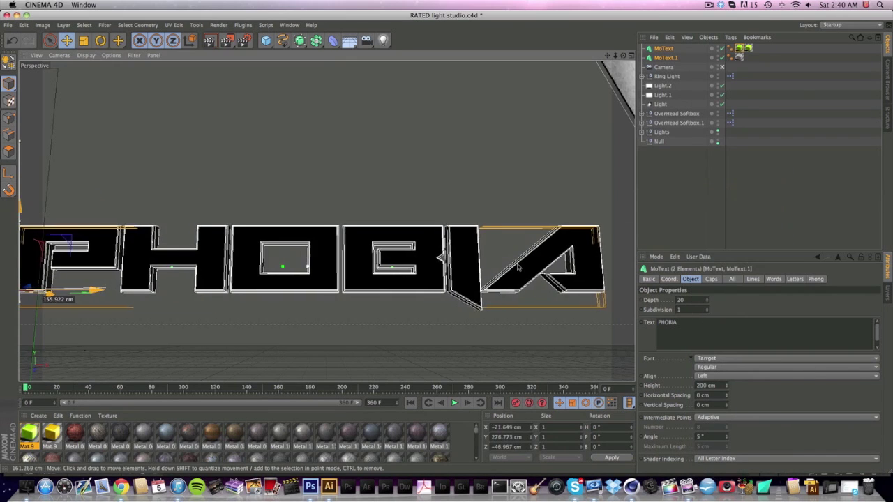
# Apply Tigershark, then Tigershark Condensed, as the PHOBIA font.
pyautogui.click(735, 360)
pyautogui.scroll(-5, 735, 360)
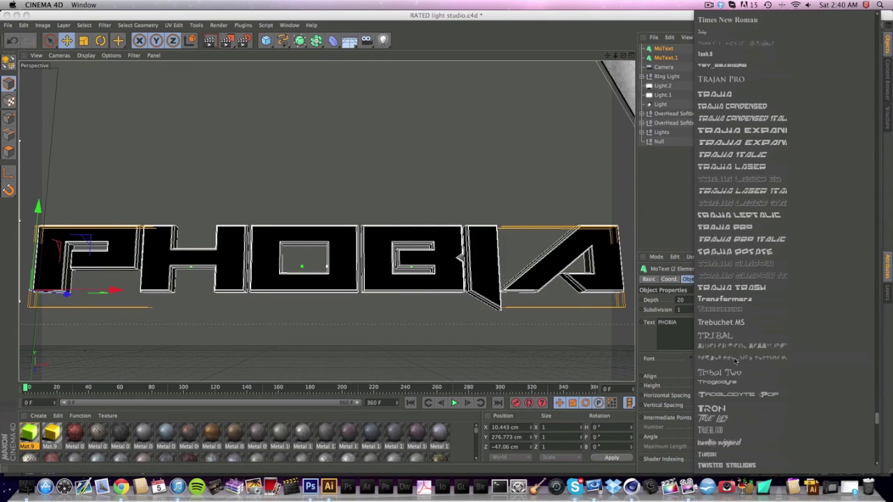
pyautogui.scroll(3, 735, 360)
pyautogui.click(733, 193)
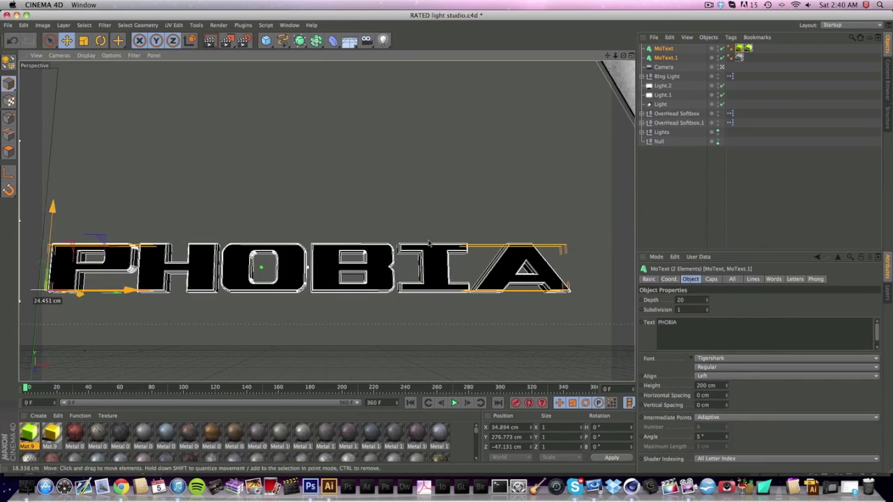
pyautogui.click(726, 360)
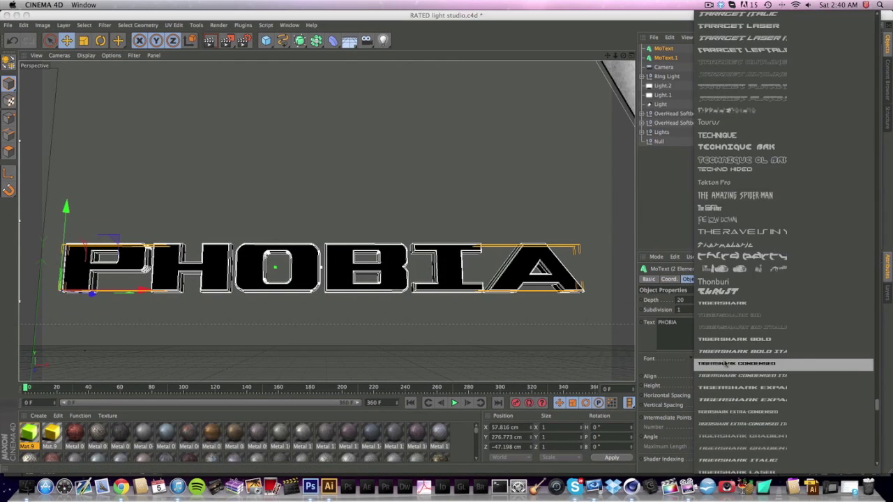
pyautogui.click(739, 363)
# Browse further fonts in the list before switching over to Skype.
pyautogui.click(739, 358)
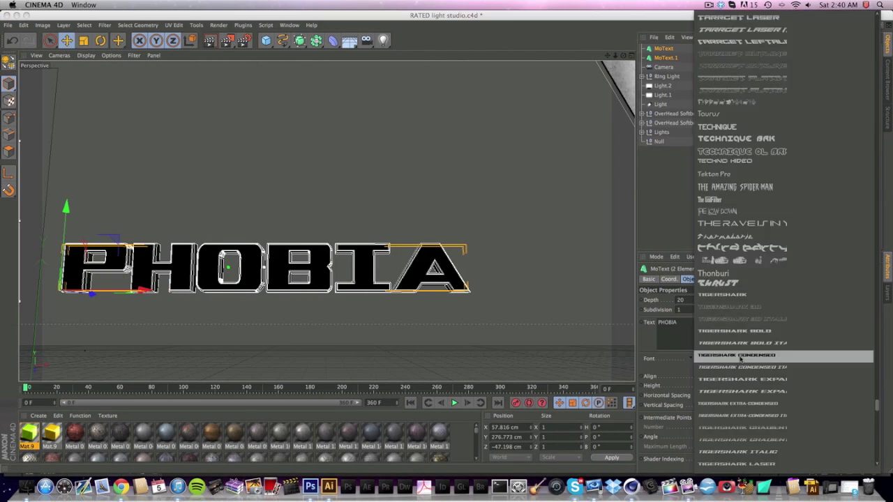
pyautogui.scroll(-20, 738, 360)
pyautogui.scroll(-5, 736, 361)
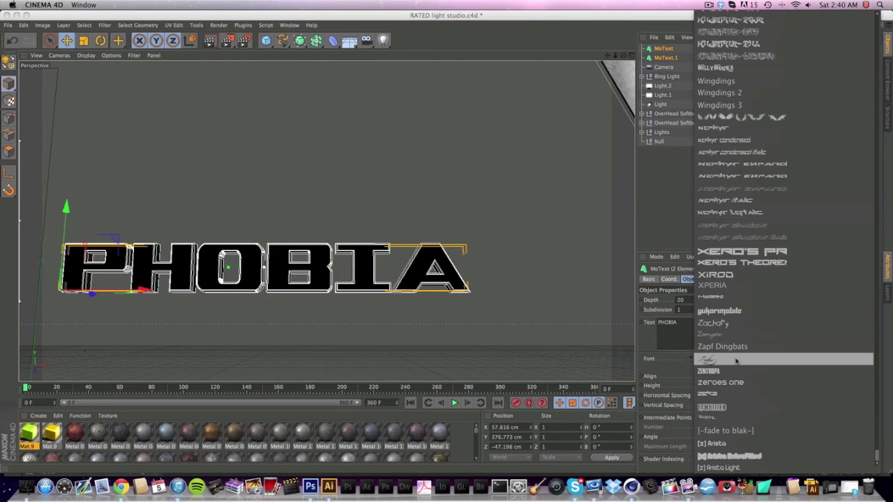
pyautogui.scroll(15, 737, 360)
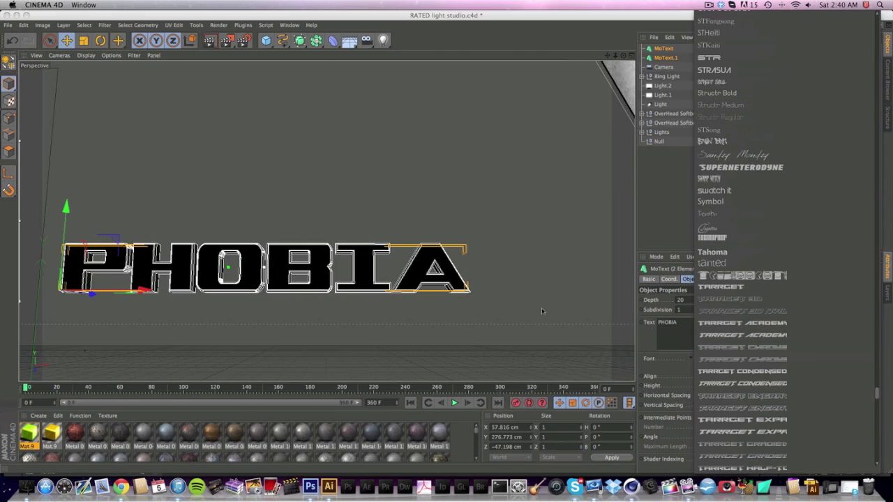
pyautogui.click(581, 480)
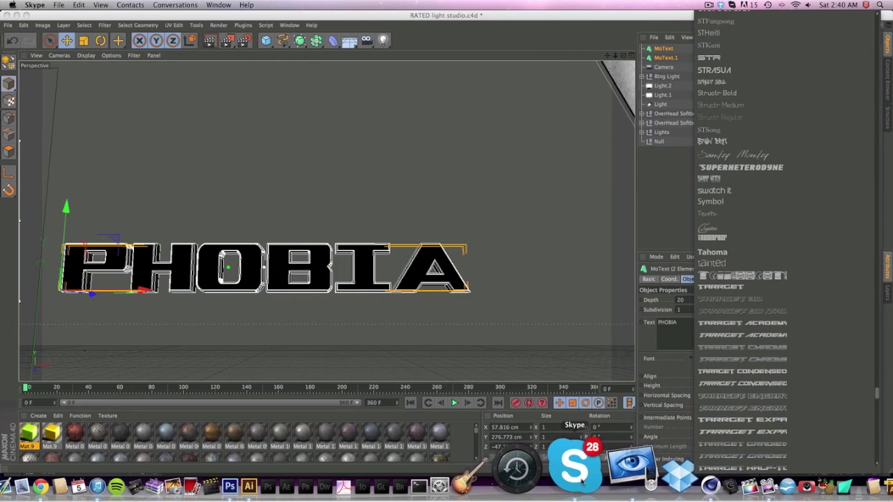
# Hide Skype and pick Debute as the PHOBIA text font.
pyautogui.press('super+w')
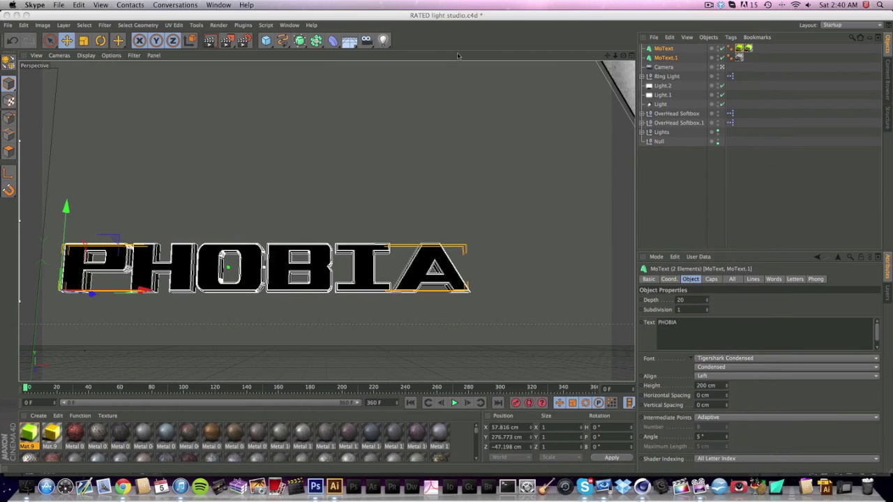
pyautogui.click(743, 358)
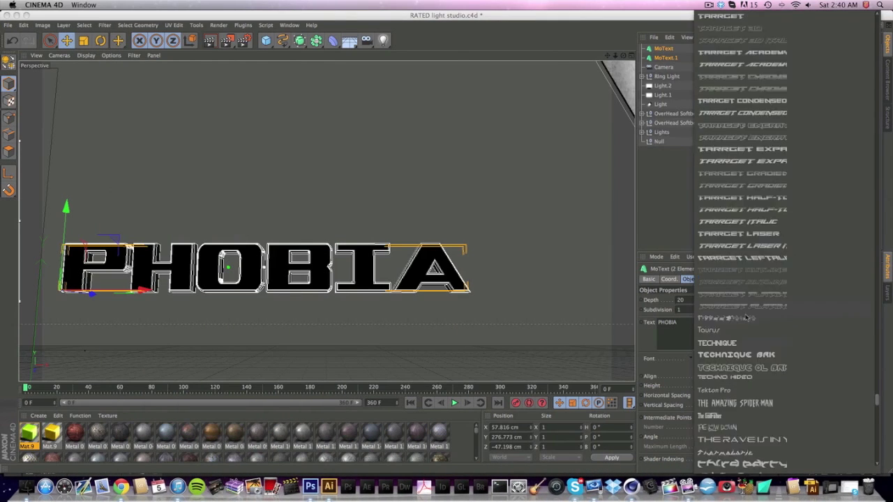
pyautogui.scroll(5, 746, 318)
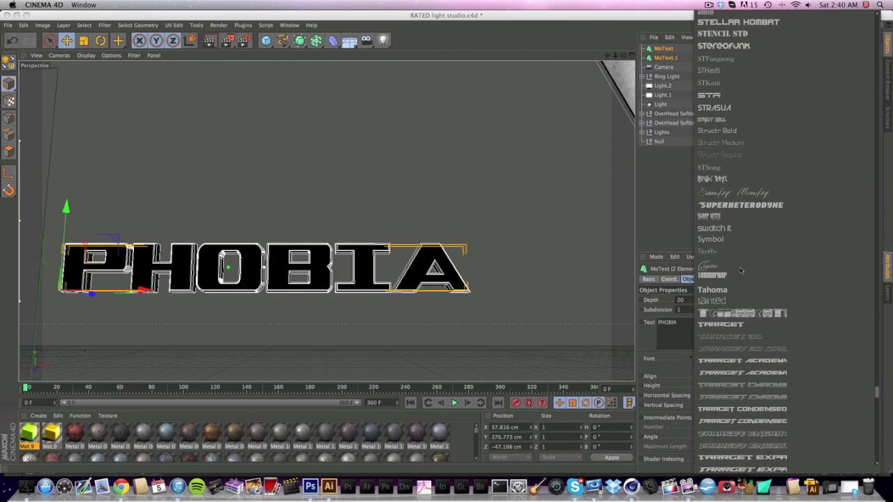
pyautogui.scroll(20, 741, 271)
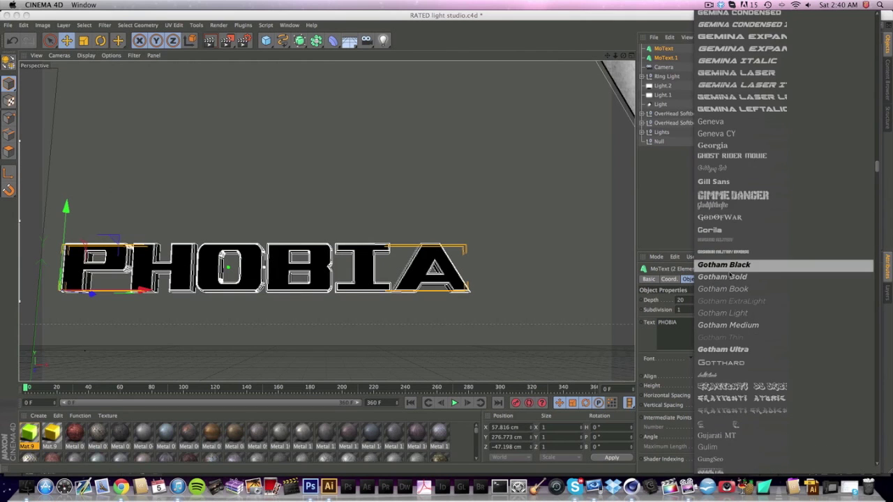
pyautogui.scroll(20, 731, 275)
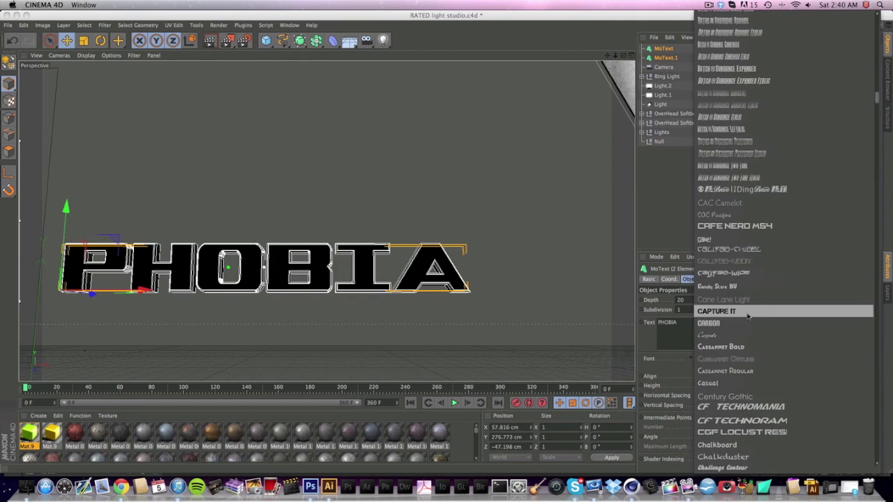
pyautogui.scroll(-15, 748, 316)
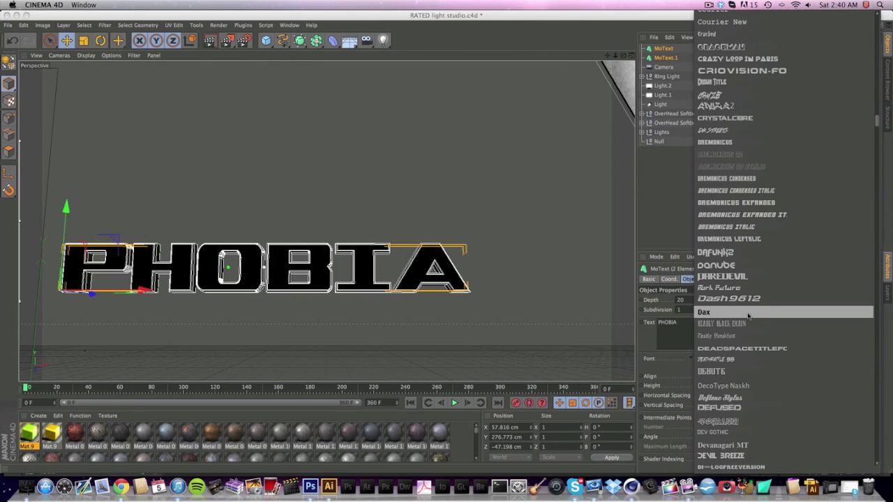
pyautogui.click(731, 371)
# Move the PHOBIA text right and try the DragonForce font.
pyautogui.moveTo(366, 264); pyautogui.dragTo(427, 262)
pyautogui.click(742, 360)
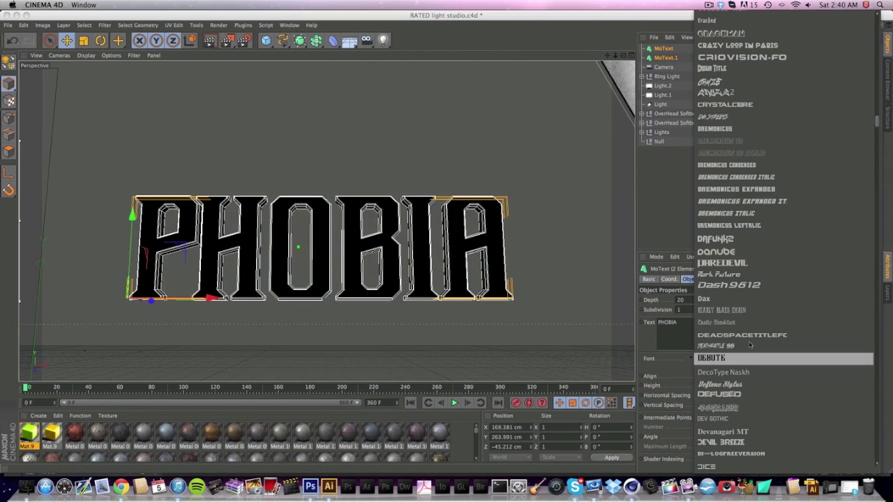
pyautogui.scroll(8, 750, 279)
pyautogui.scroll(10, 750, 214)
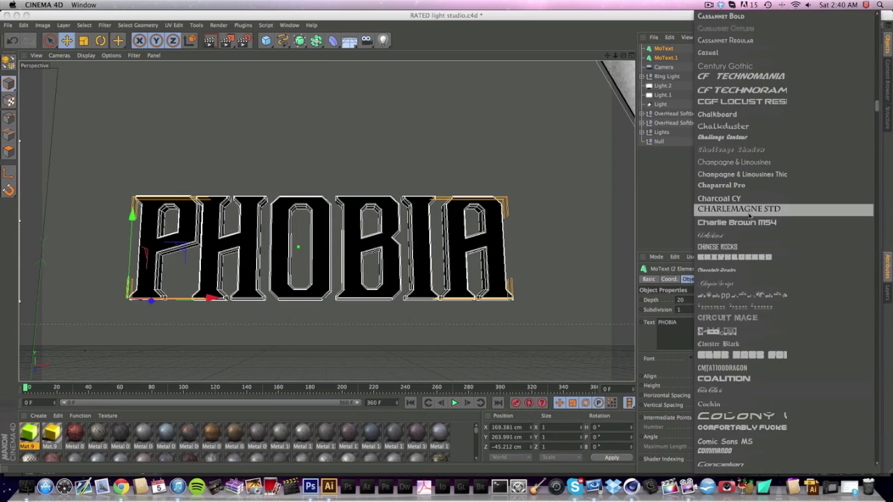
pyautogui.scroll(8, 750, 216)
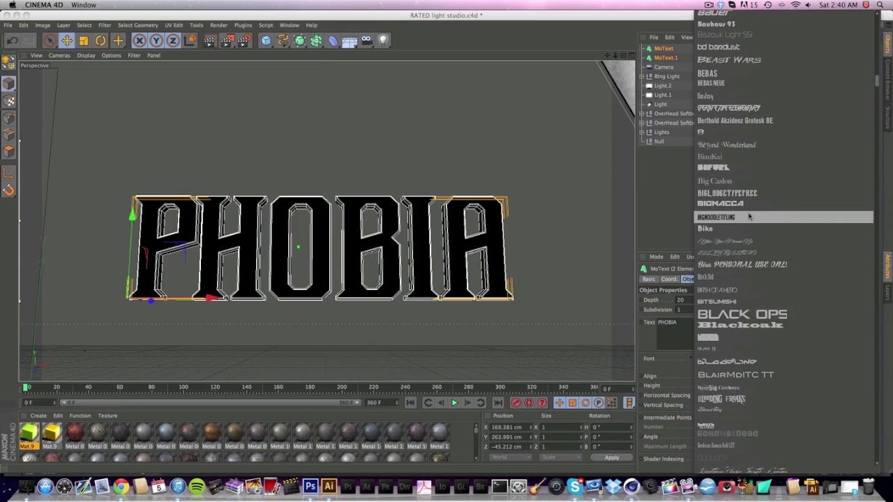
pyautogui.scroll(10, 749, 216)
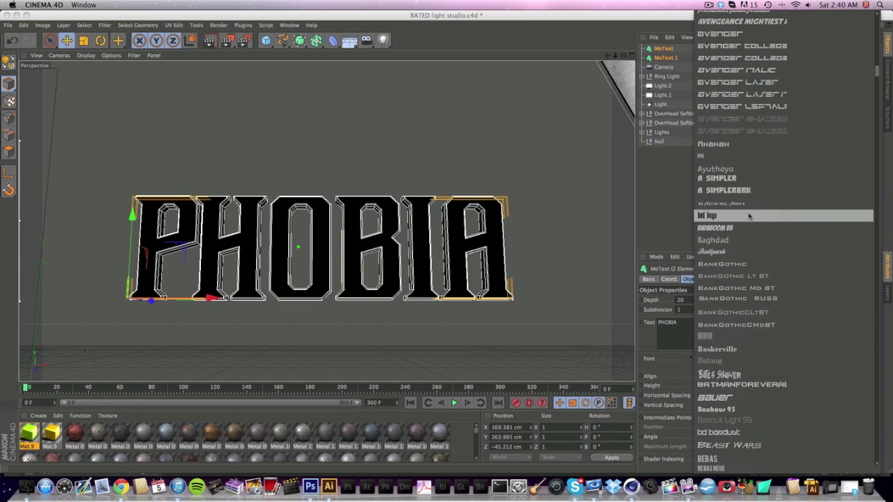
pyautogui.scroll(10, 749, 216)
pyautogui.scroll(-15, 749, 217)
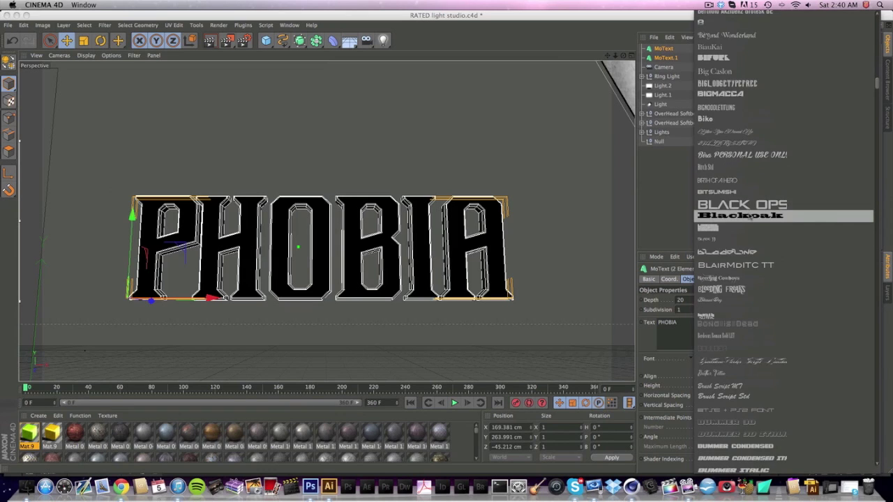
pyautogui.scroll(-8, 749, 216)
pyautogui.scroll(-10, 750, 216)
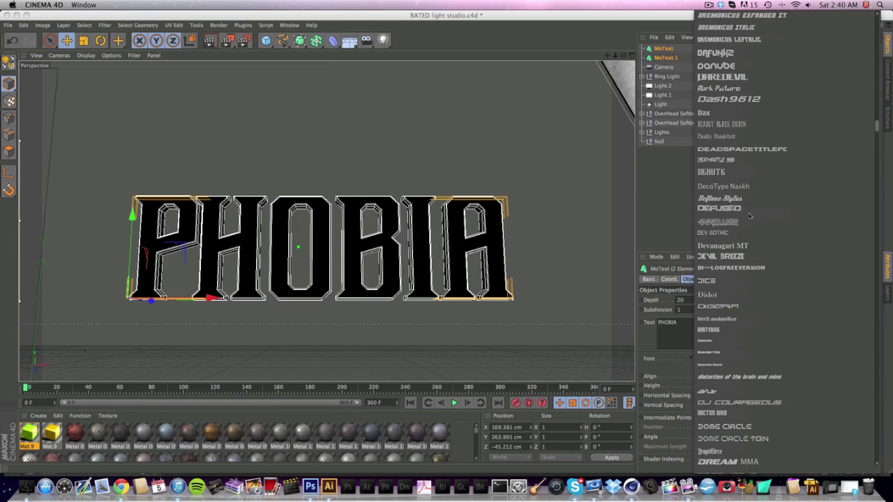
pyautogui.scroll(-5, 738, 417)
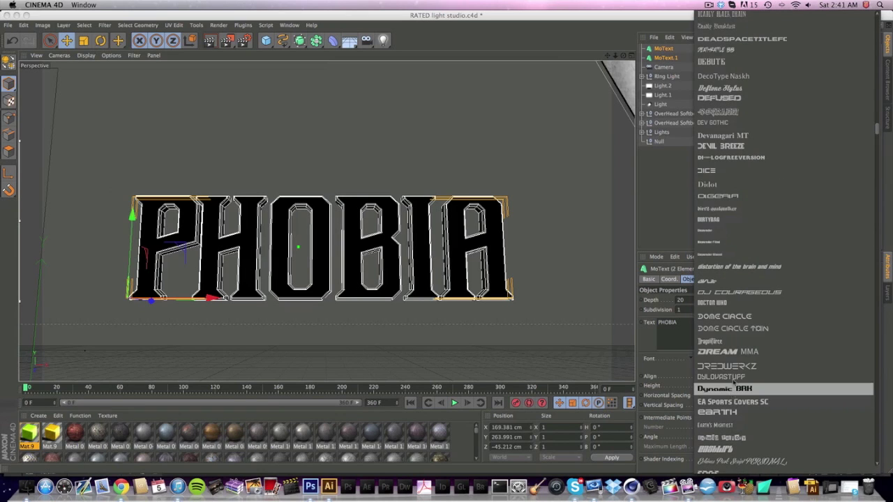
pyautogui.click(726, 343)
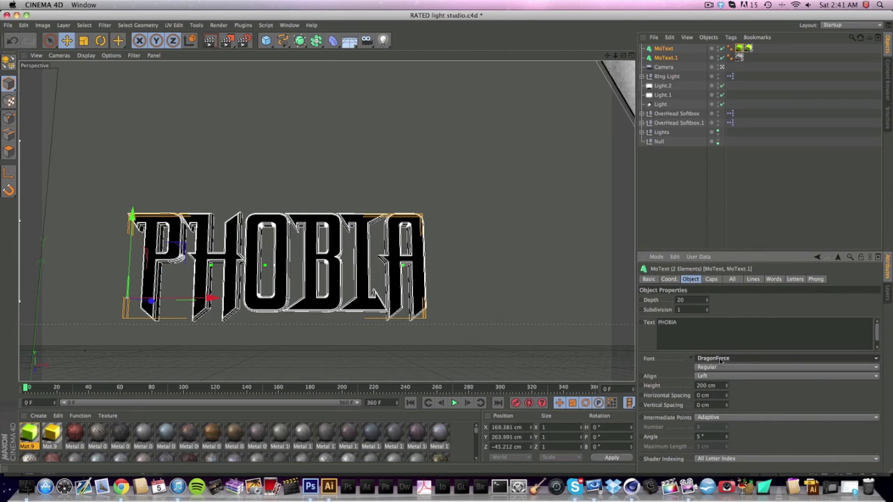
# Switch the PHOBIA font back to Debute.
pyautogui.click(721, 361)
pyautogui.scroll(-10, 715, 433)
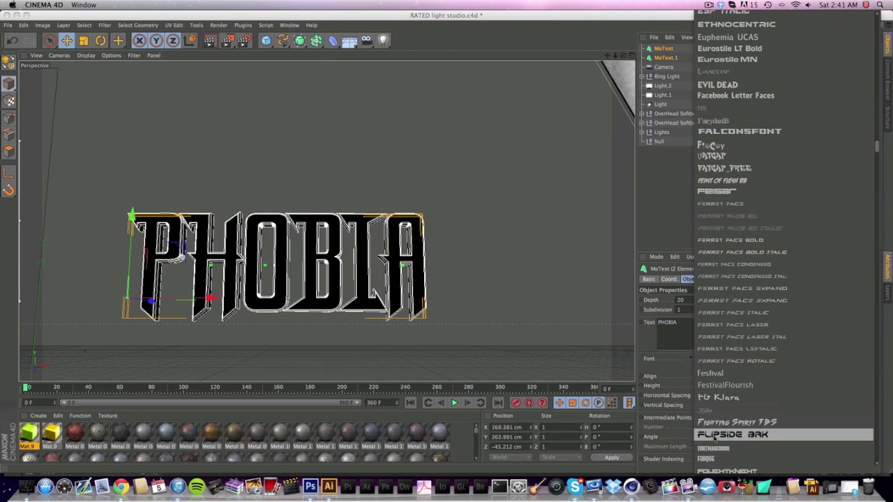
pyautogui.scroll(-10, 722, 415)
pyautogui.scroll(-10, 719, 348)
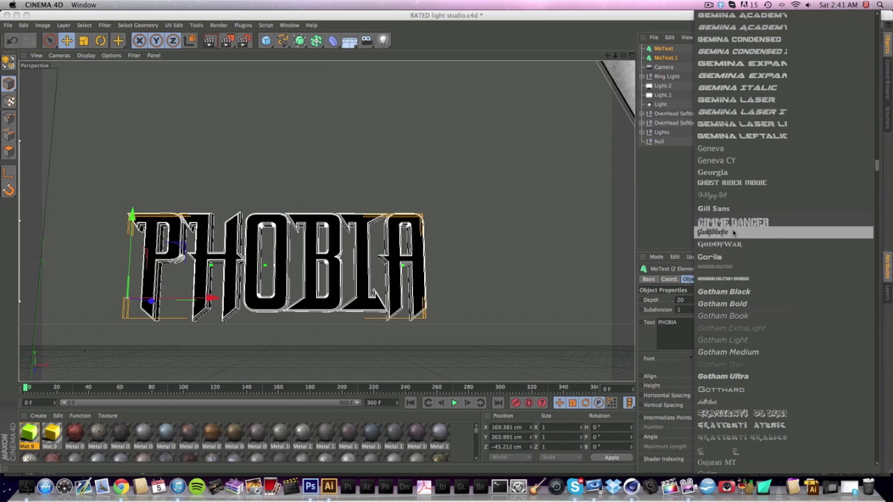
pyautogui.scroll(15, 765, 245)
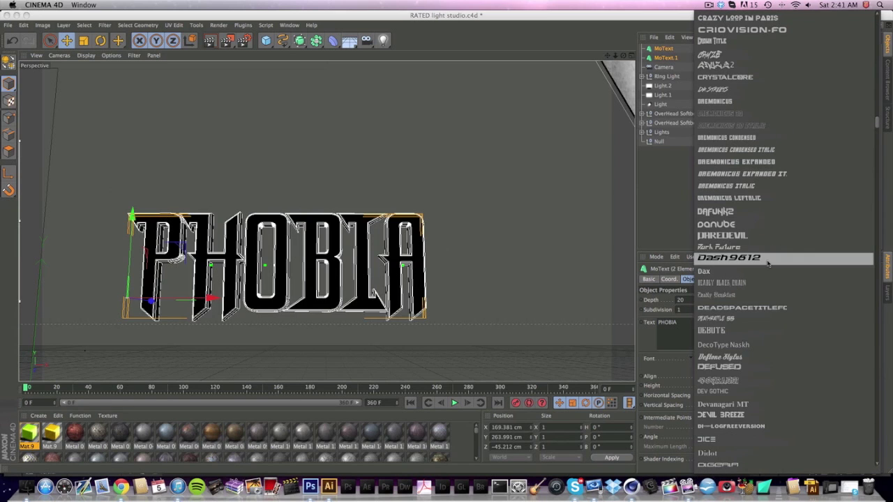
pyautogui.click(712, 330)
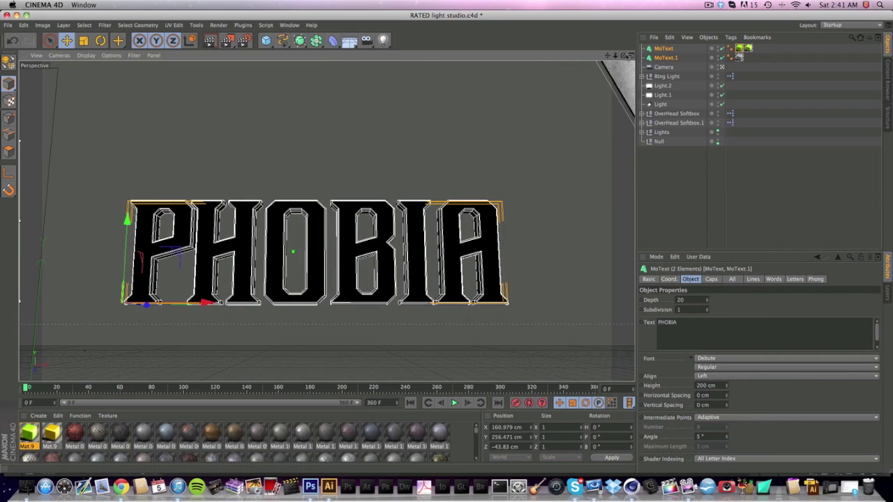
# Return to the front view, set MoText Depth to 200, and reselect both MoText objects.
pyautogui.moveTo(607, 56); pyautogui.dragTo(622, 60)
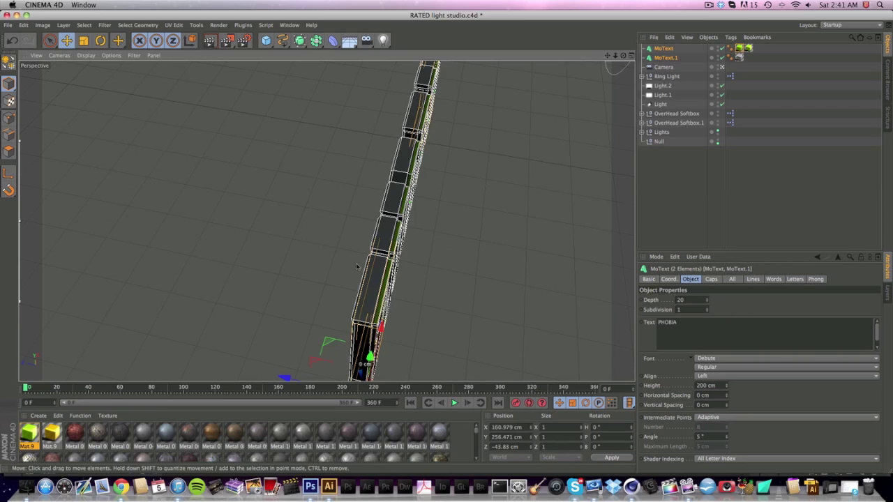
pyautogui.press('super+shift+z')
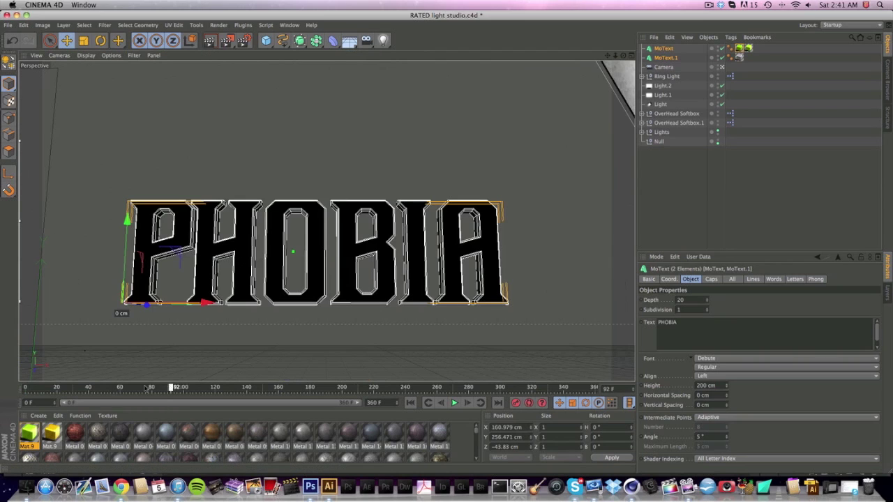
pyautogui.doubleClick(680, 300)
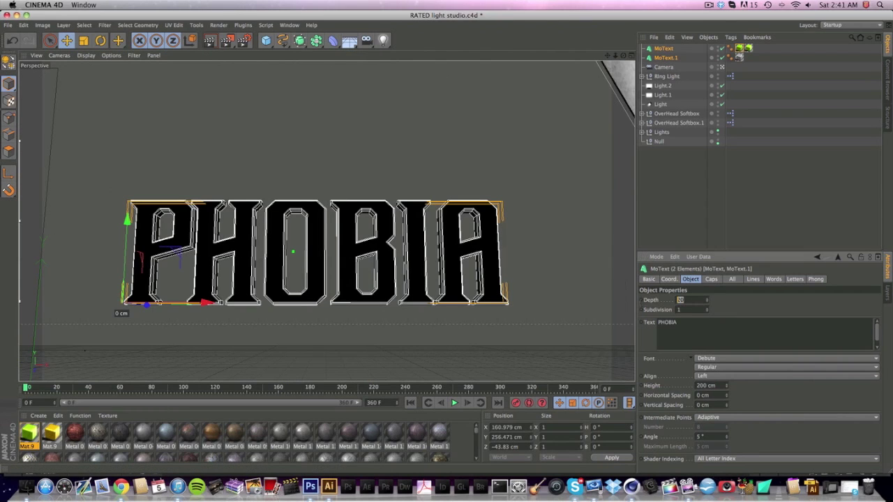
pyautogui.write('50')
pyautogui.press('Return')
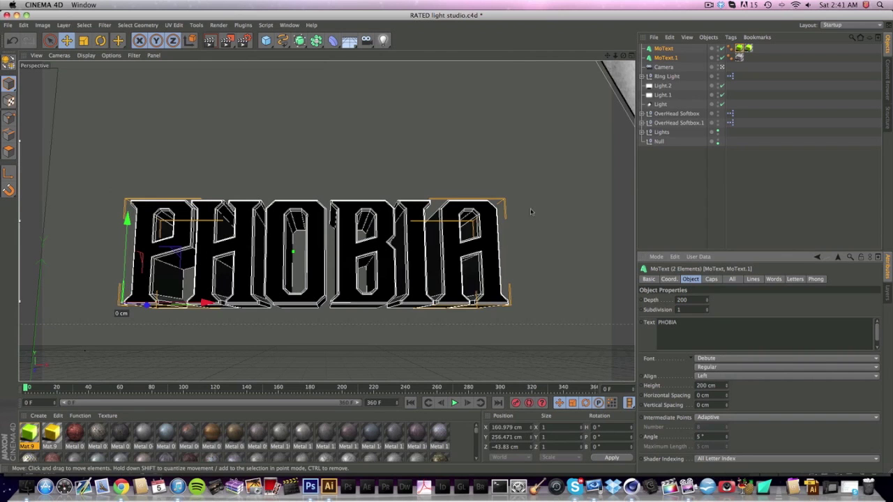
pyautogui.click(673, 57)
pyautogui.keyDown('shift'); pyautogui.click(665, 48); pyautogui.keyUp('shift')
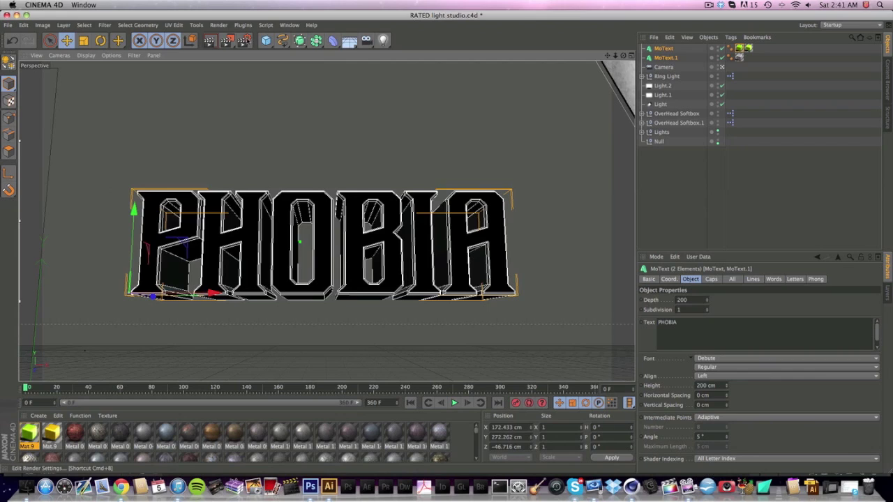
# Name the render output PHOBIA, then render to the Picture Viewer, dismissing the Texture Error.
pyautogui.click(243, 40)
pyautogui.moveTo(318, 64); pyautogui.dragTo(307, 64)
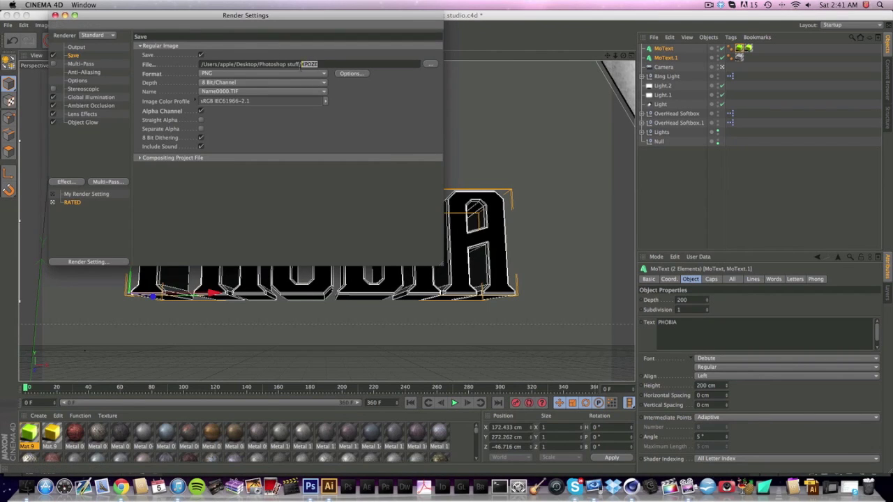
pyautogui.write('PH/')
pyautogui.click(433, 65)
pyautogui.press('Return')
pyautogui.click(56, 16)
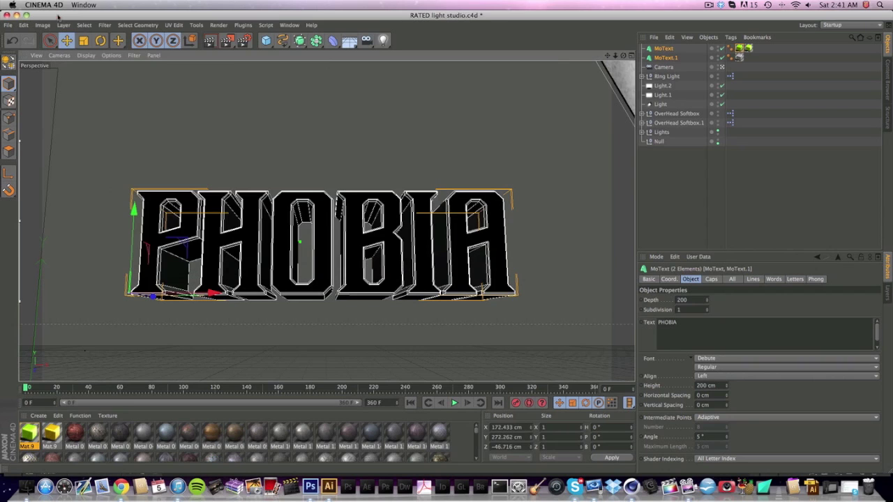
pyautogui.click(225, 42)
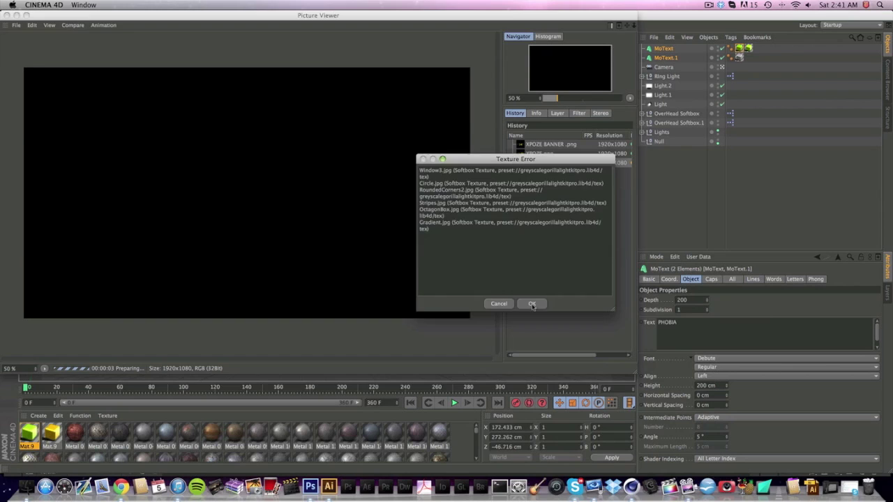
pyautogui.click(532, 304)
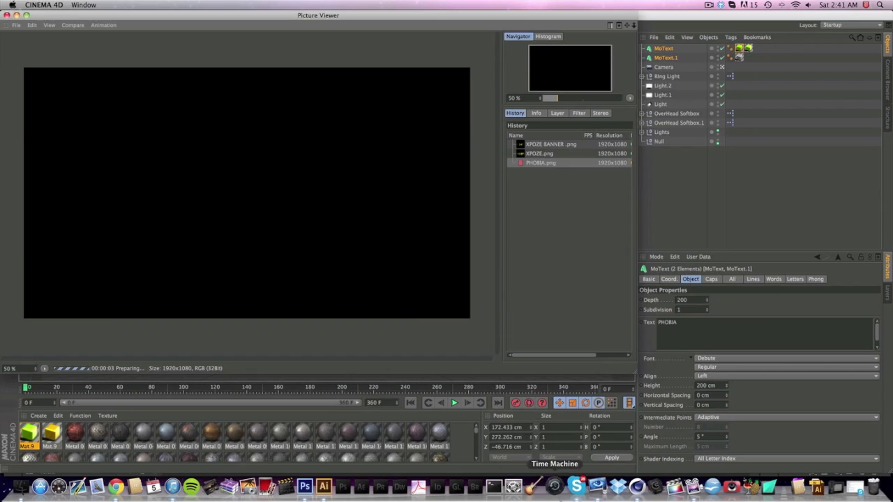
# Glance at Photoshop, then return to the Cinema 4D render view while PHOBIA.png renders.
pyautogui.click(311, 493)
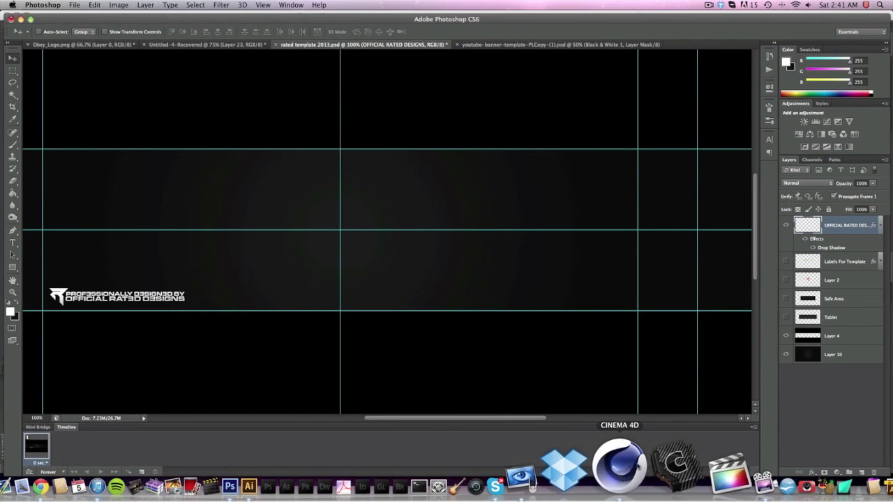
pyautogui.click(619, 466)
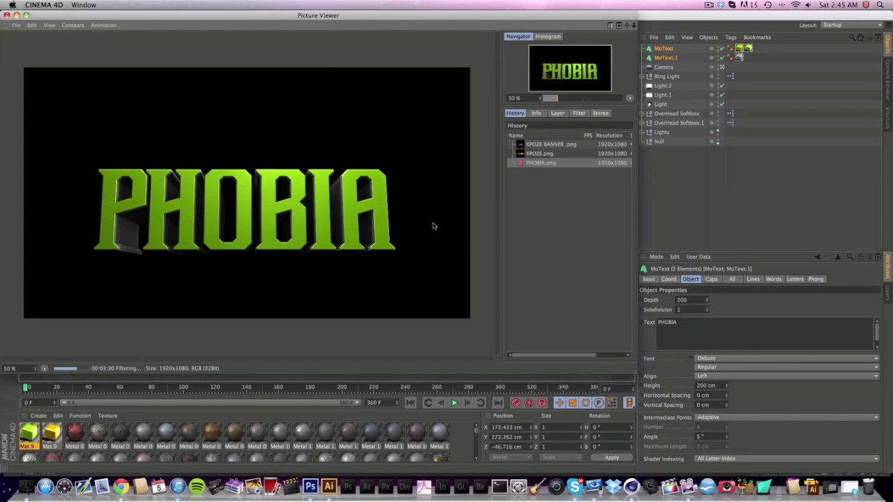
# Close the Picture Viewer and open PHOBIA.png in Photoshop.
pyautogui.click(7, 14)
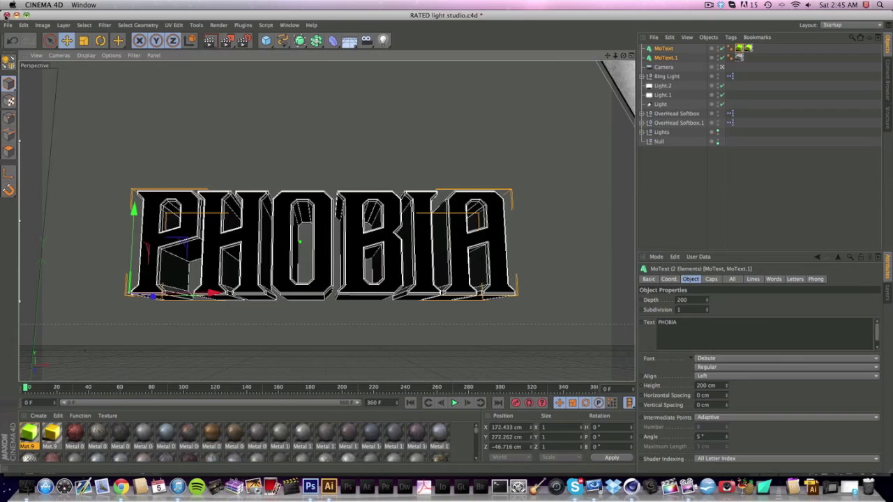
pyautogui.click(311, 486)
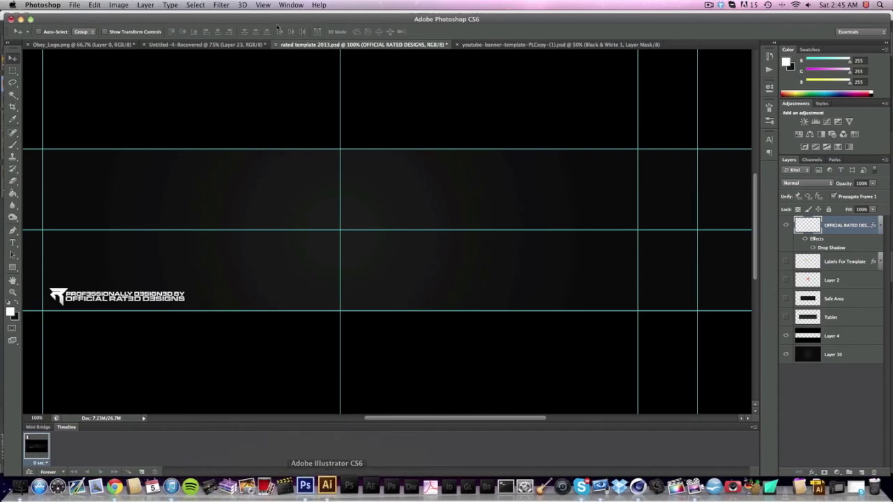
pyautogui.click(74, 5)
pyautogui.click(87, 25)
pyautogui.scroll(-3, 345, 209)
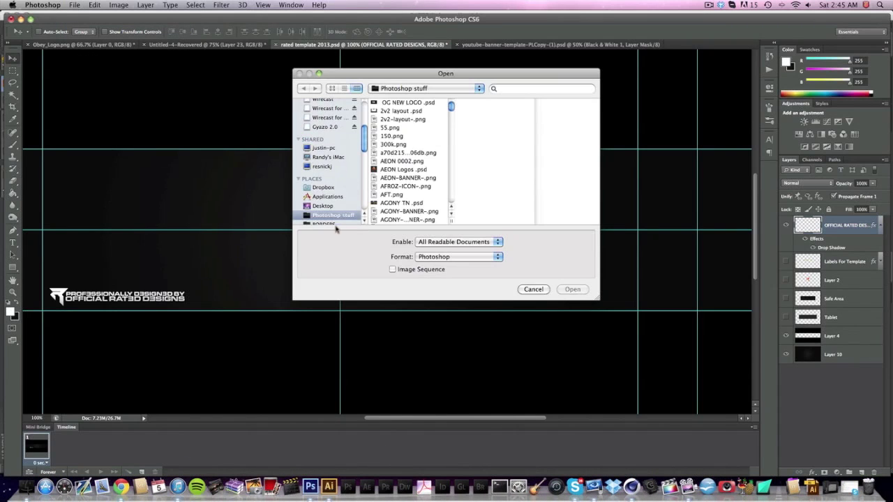
pyautogui.scroll(-20, 392, 192)
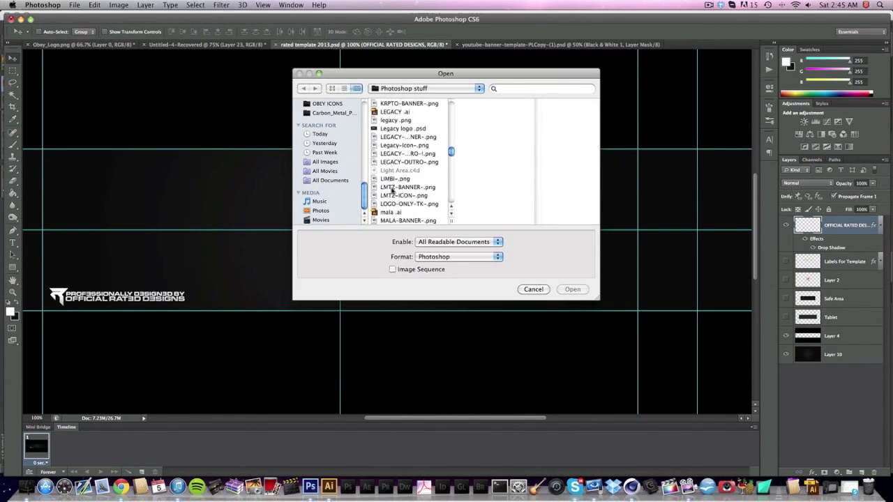
pyautogui.scroll(-20, 392, 192)
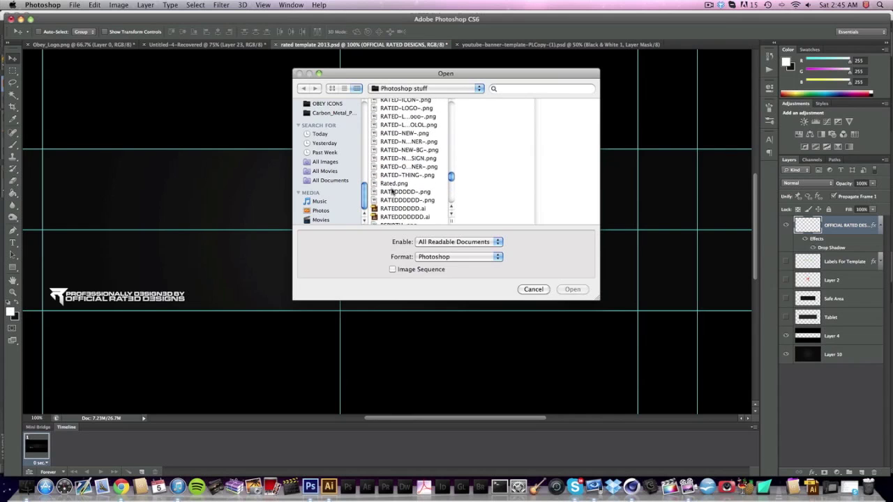
pyautogui.scroll(10, 392, 191)
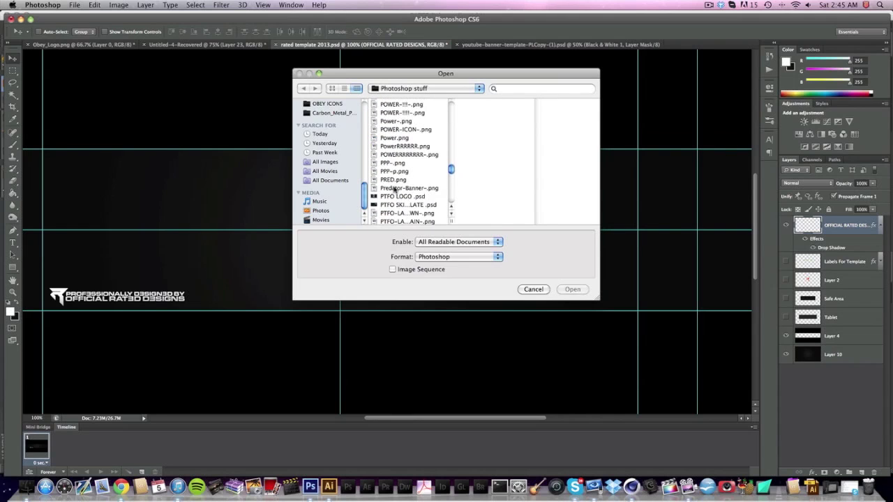
pyautogui.scroll(5, 394, 189)
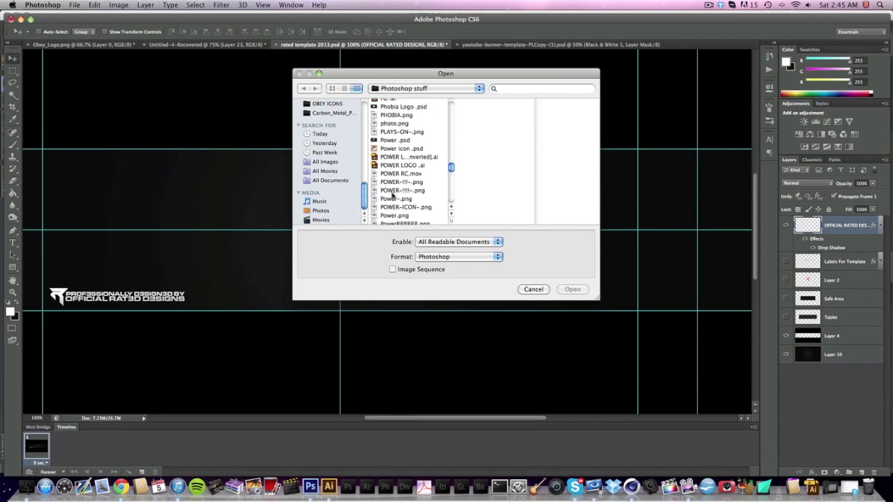
pyautogui.doubleClick(396, 115)
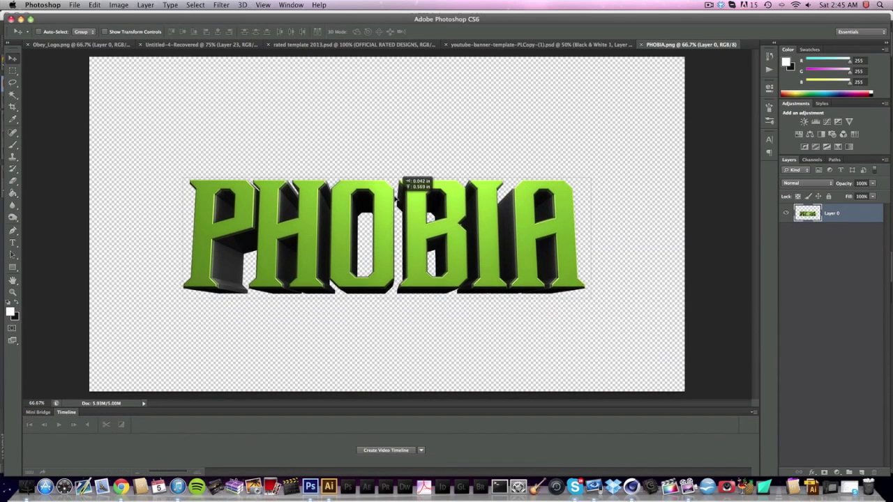
# Add a new Layer 1 below the text and fill it dark with the Paint Bucket.
pyautogui.moveTo(399, 175); pyautogui.dragTo(393, 168)
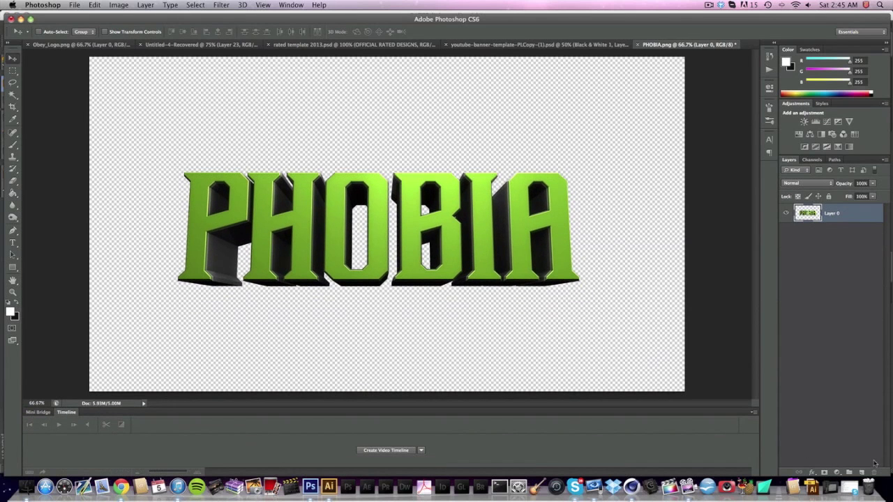
pyautogui.keyDown('super'); pyautogui.click(863, 473); pyautogui.keyUp('super')
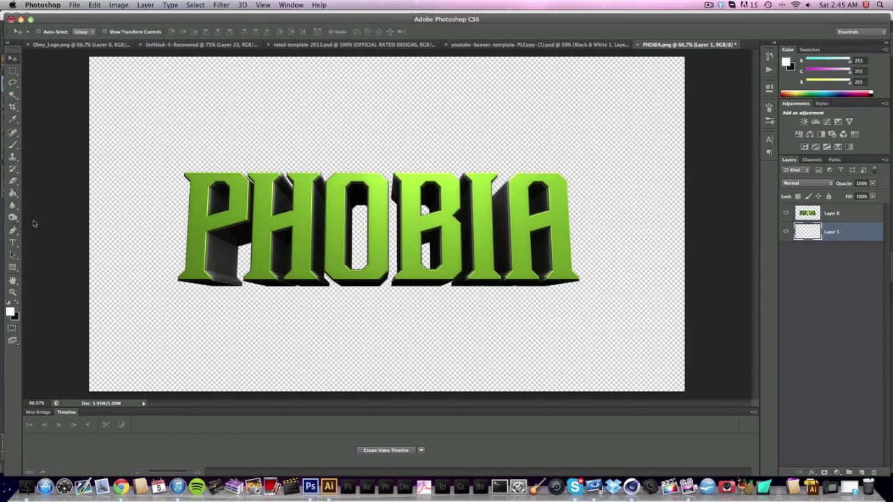
pyautogui.click(16, 301)
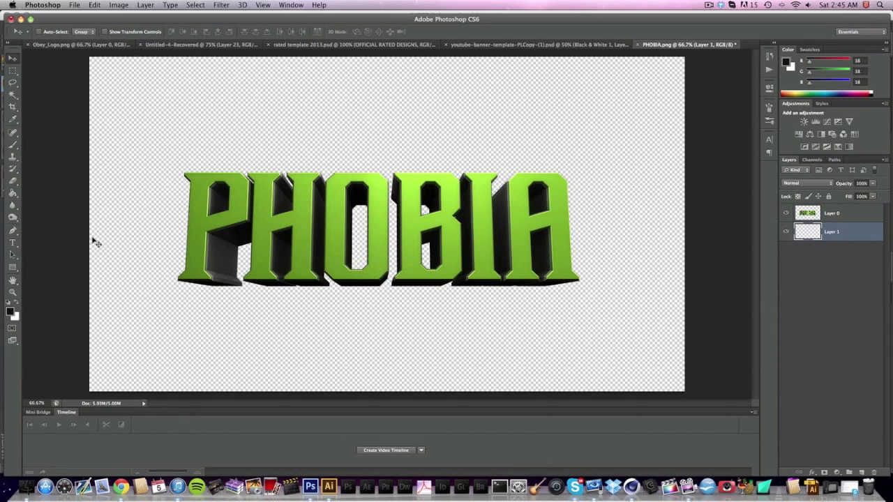
pyautogui.click(13, 192)
pyautogui.click(145, 211)
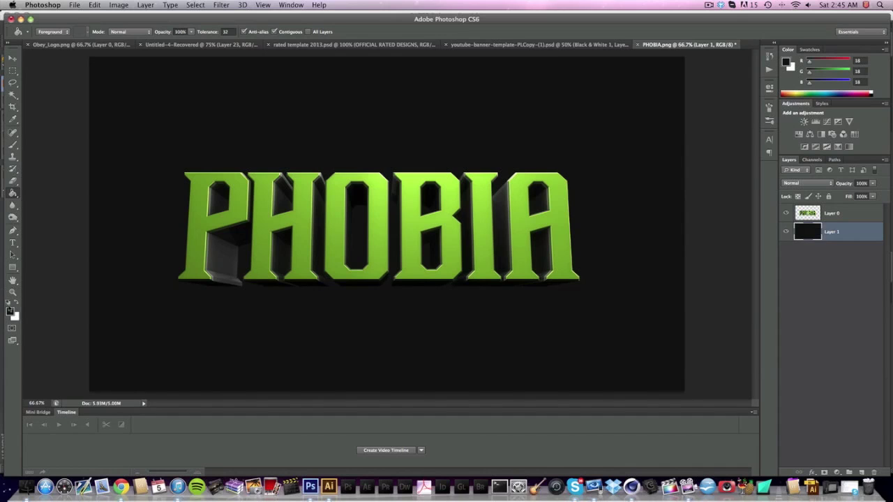
# Swap colours back and move the PHOBIA text layer slightly up and right.
pyautogui.click(15, 302)
pyautogui.click(12, 59)
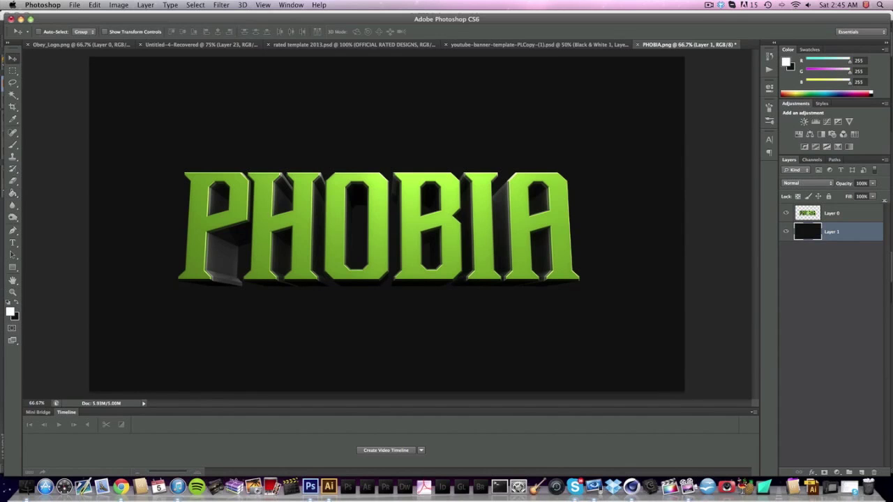
pyautogui.click(873, 212)
pyautogui.moveTo(581, 259); pyautogui.dragTo(592, 249)
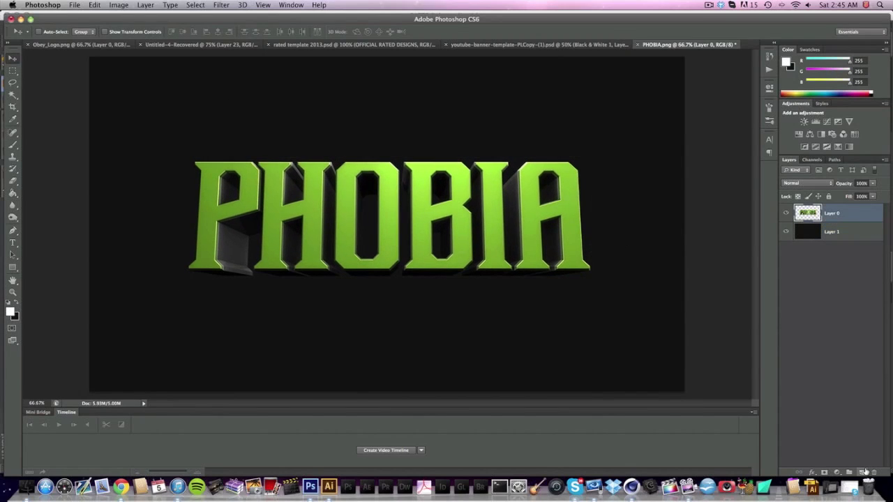
# Add a Gradient Overlay in Overlay mode at 50% opacity, then rasterize the layer style.
pyautogui.click(812, 472)
pyautogui.click(820, 438)
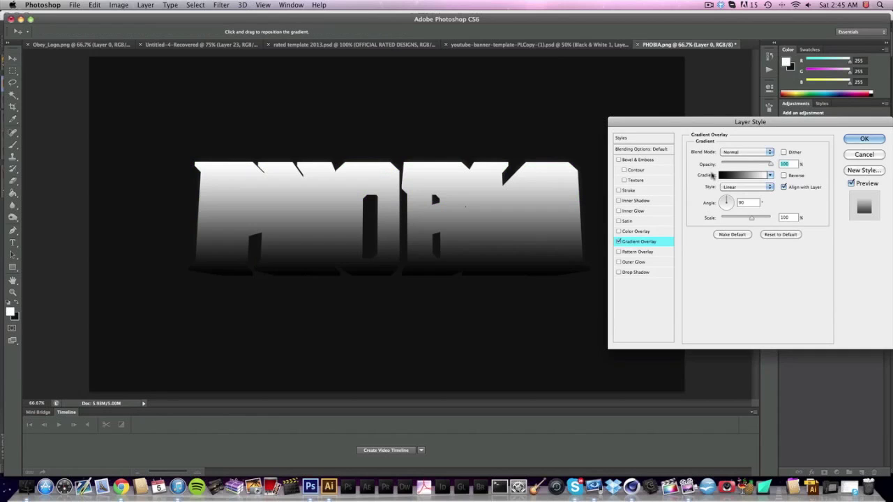
pyautogui.click(747, 152)
pyautogui.click(752, 241)
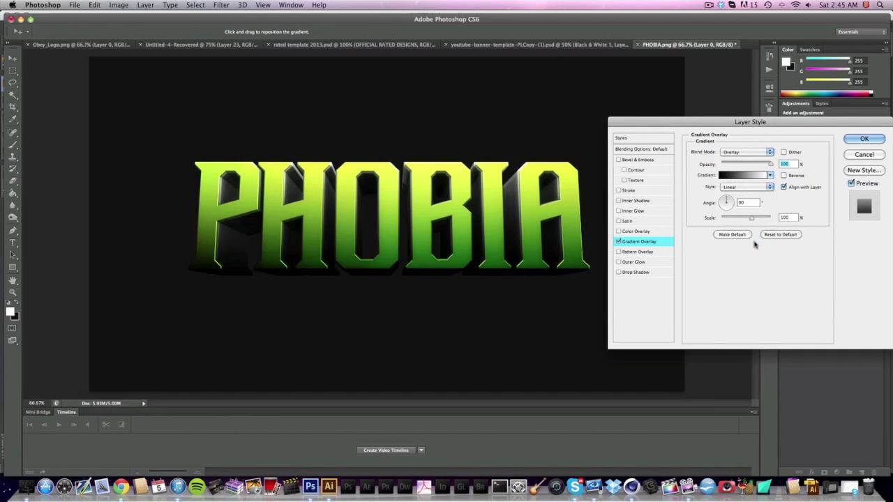
pyautogui.write('25')
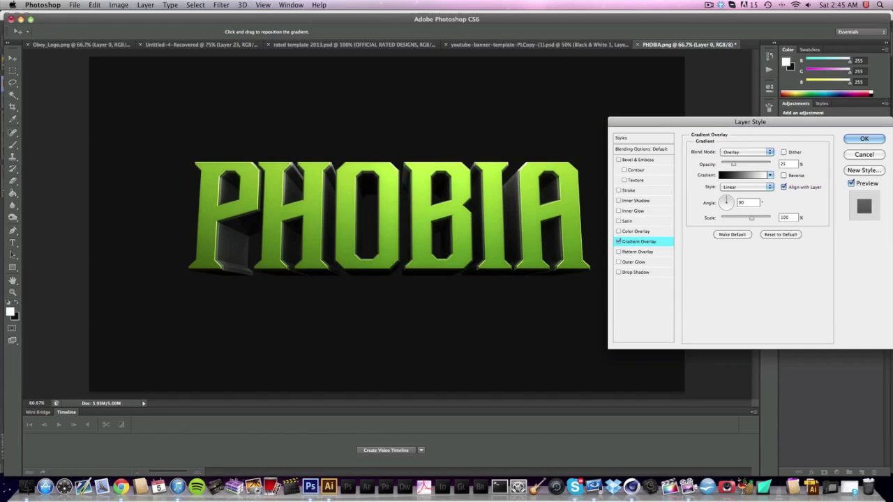
pyautogui.press('BackSpace')
pyautogui.press('BackSpace')
pyautogui.write('50')
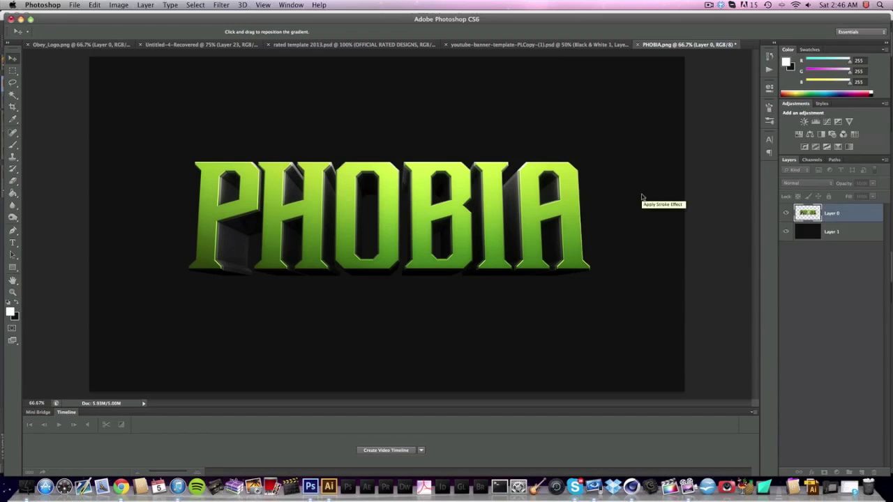
pyautogui.press('Return')
pyautogui.rightClick(854, 209)
pyautogui.click(791, 224)
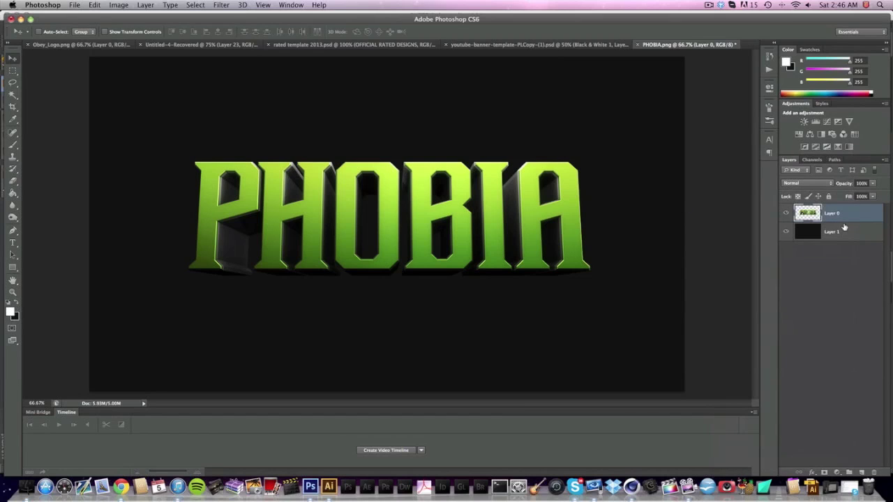
# Add a new layer and pick the Brush tool with the 350 px smoke preset.
pyautogui.click(862, 473)
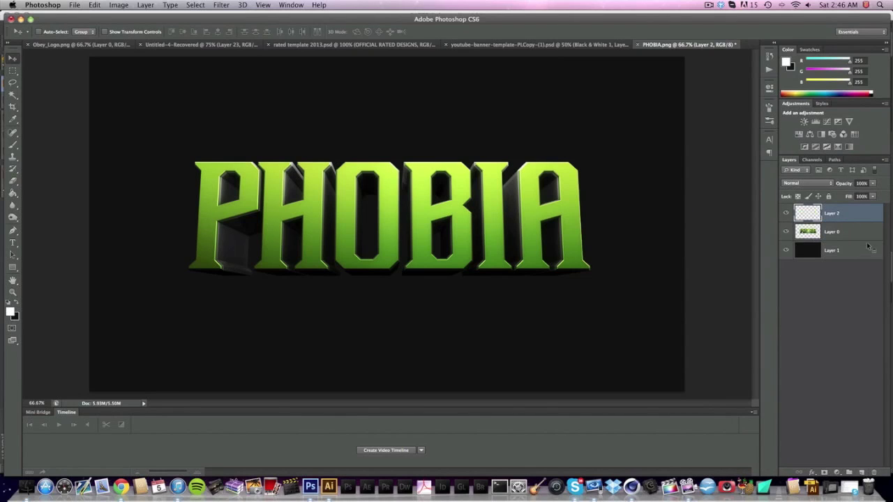
pyautogui.click(13, 144)
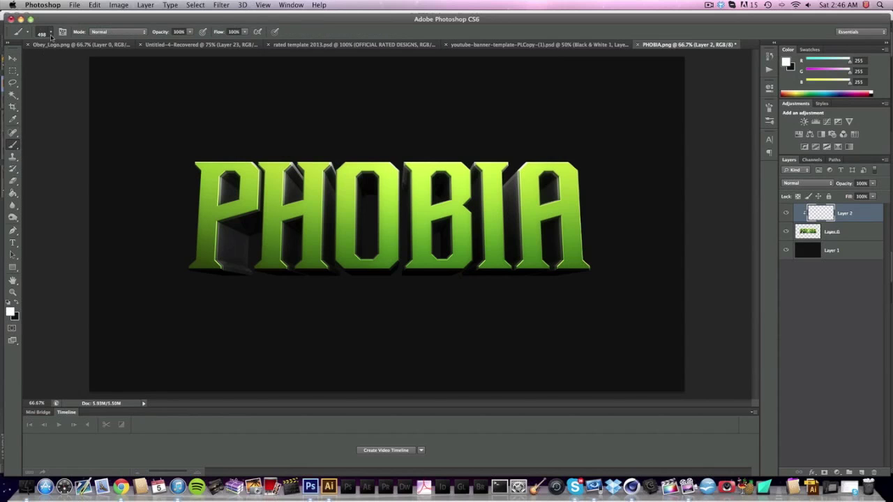
pyautogui.click(51, 35)
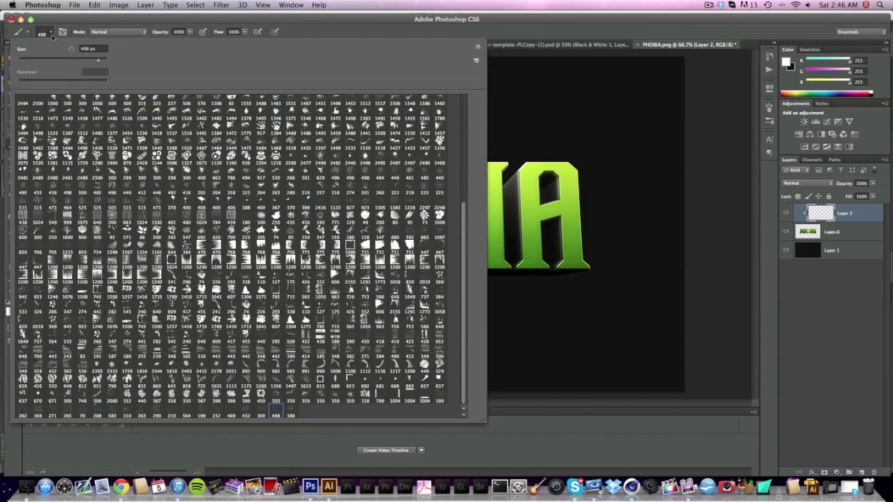
pyautogui.click(307, 397)
pyautogui.click(305, 15)
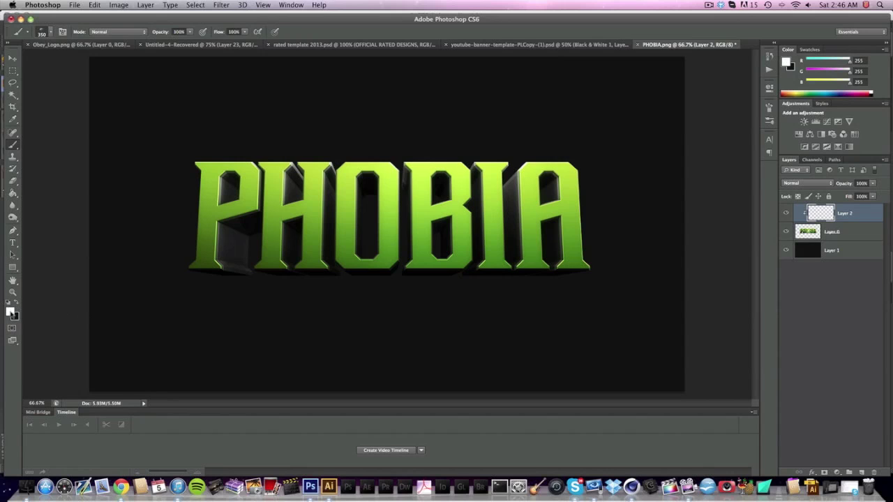
# Stamp smoke texture over the P, H, O, B, I and A letters.
pyautogui.click(202, 264)
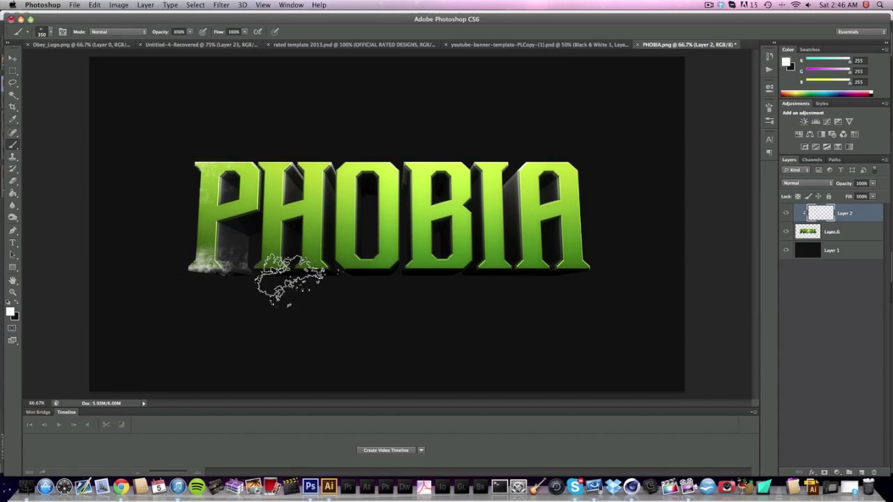
pyautogui.click(289, 279)
pyautogui.click(363, 199)
pyautogui.click(558, 268)
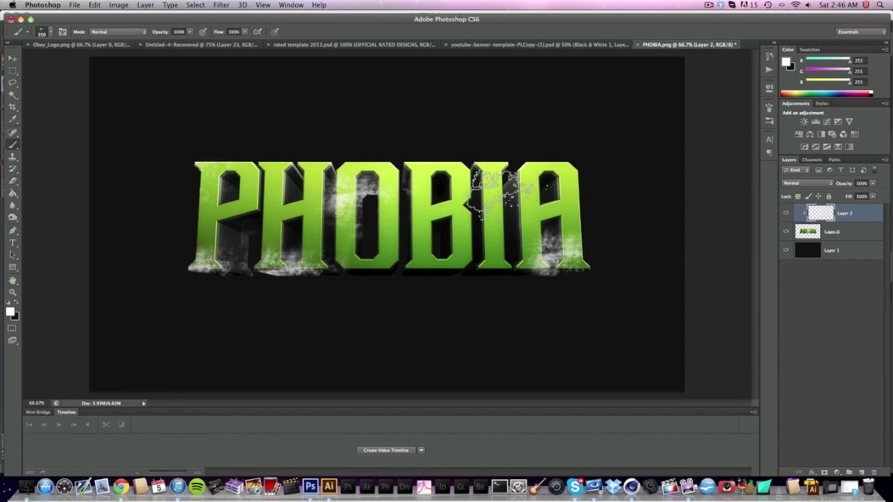
pyautogui.click(499, 188)
pyautogui.click(589, 216)
pyautogui.click(177, 212)
pyautogui.click(293, 226)
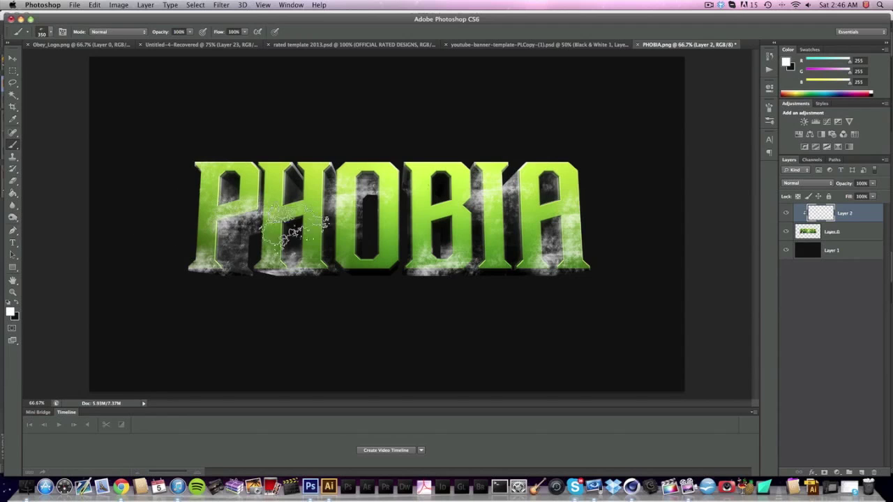
pyautogui.click(372, 270)
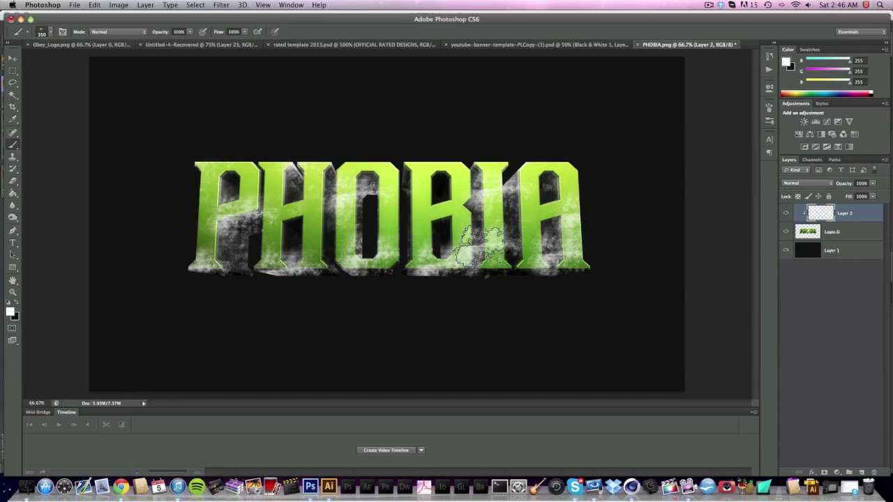
pyautogui.click(450, 209)
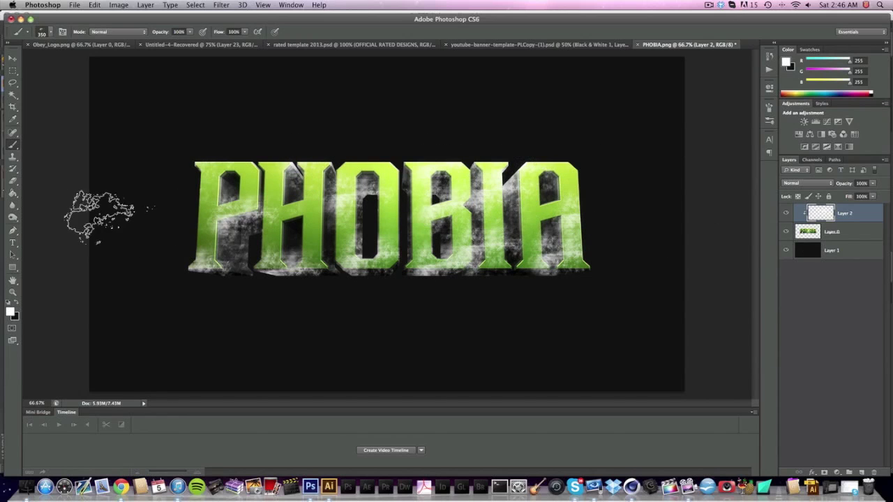
# Set the smoke layer's blend mode to Overlay and select its opacity value.
pyautogui.click(805, 182)
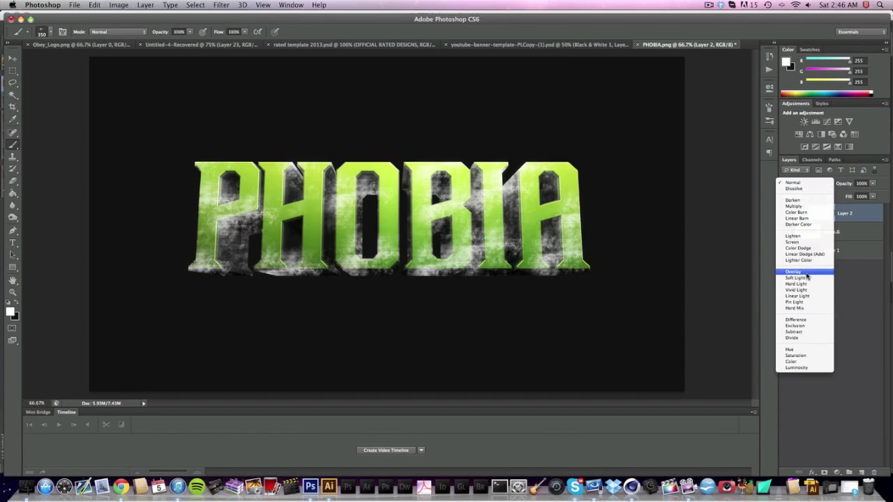
pyautogui.click(795, 272)
pyautogui.click(862, 183)
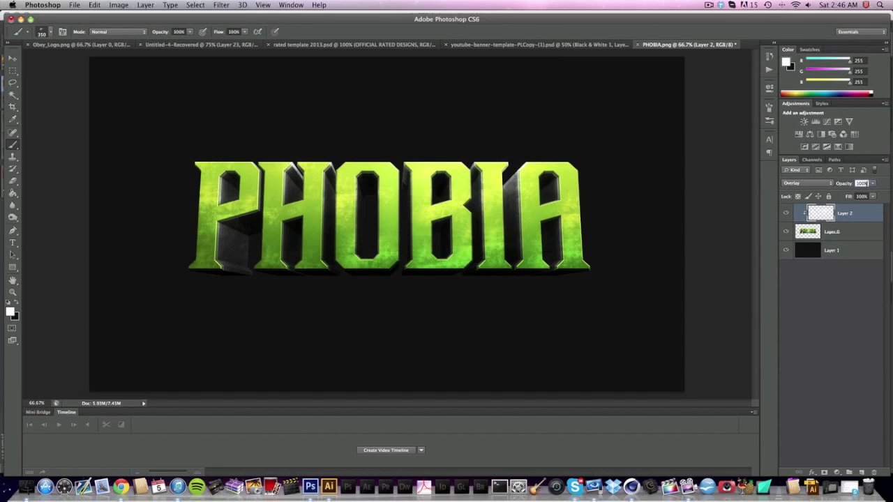
# Set the smoke layer to 50% opacity and add a new layer above the PHOBIA text.
pyautogui.write('50')
pyautogui.press('Return')
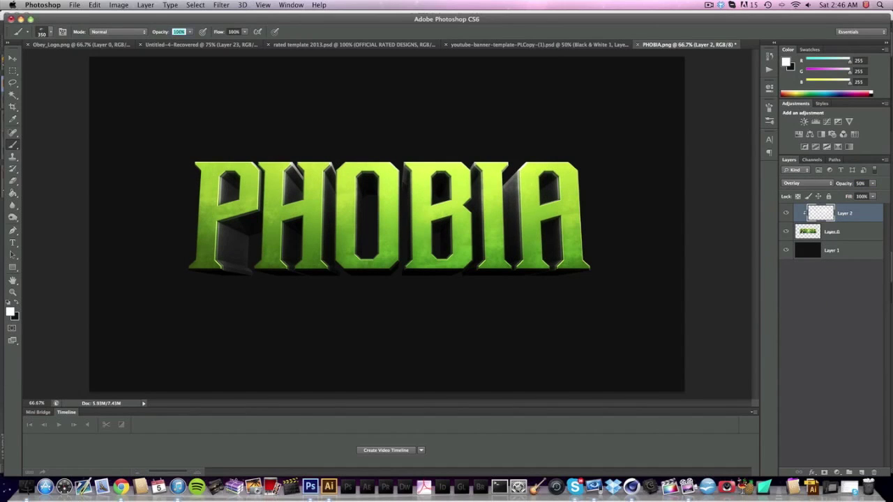
pyautogui.click(849, 231)
pyautogui.click(862, 473)
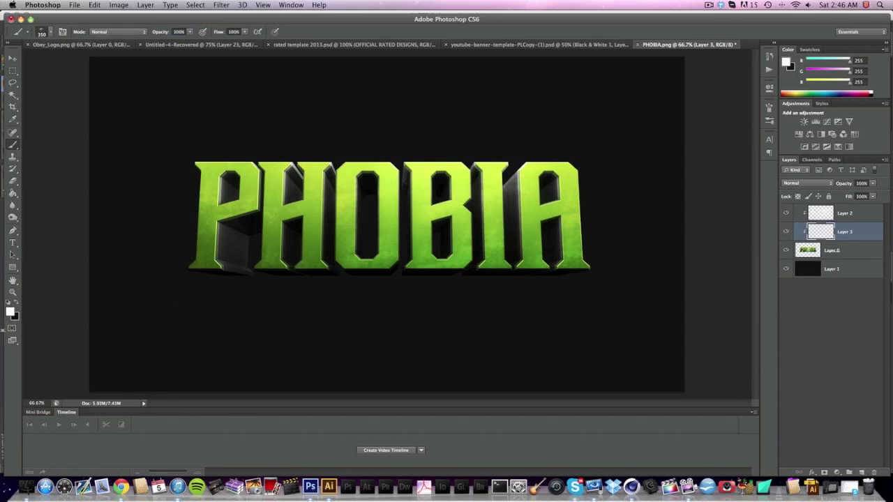
# Paint black grunge texture over the A, H, O, B and I.
pyautogui.click(11, 312)
pyautogui.click(565, 315)
pyautogui.click(768, 189)
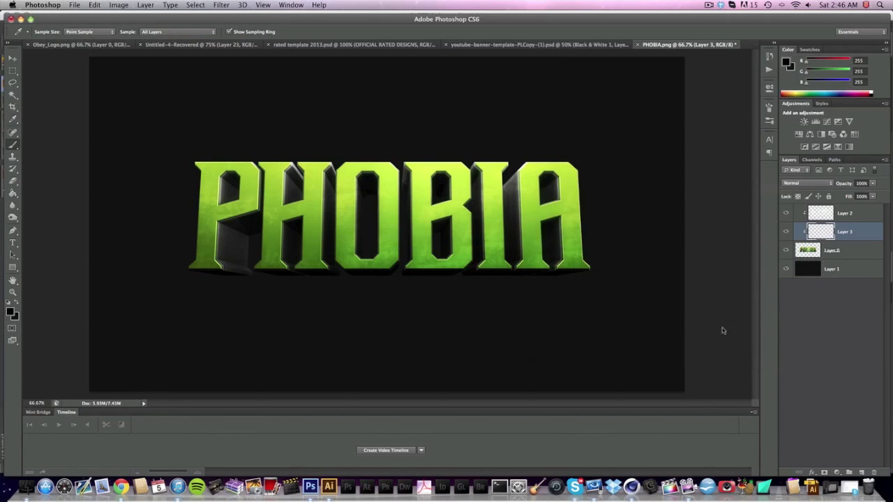
pyautogui.moveTo(530, 184)
pyautogui.mouseDown()
pyautogui.moveTo(551, 199)
pyautogui.moveTo(568, 255)
pyautogui.moveTo(618, 249)
pyautogui.moveTo(565, 209)
pyautogui.moveTo(577, 244)
pyautogui.mouseUp()
pyautogui.moveTo(307, 223)
pyautogui.mouseDown()
pyautogui.moveTo(342, 202)
pyautogui.moveTo(447, 213)
pyautogui.moveTo(477, 168)
pyautogui.moveTo(324, 258)
pyautogui.moveTo(209, 249)
pyautogui.moveTo(199, 223)
pyautogui.moveTo(192, 269)
pyautogui.mouseUp()
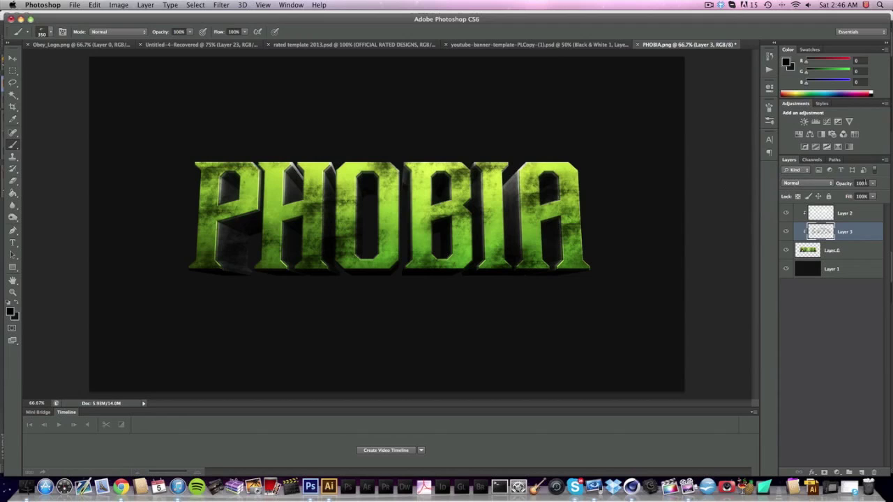
# Try Soft Light and Overlay on Layer 3, set 25% opacity, then return it to Normal.
pyautogui.click(799, 184)
pyautogui.click(787, 278)
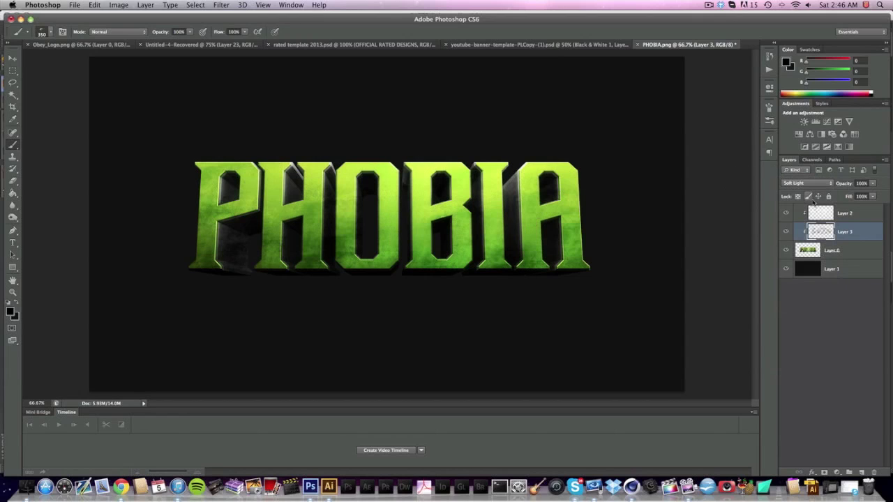
pyautogui.click(813, 184)
pyautogui.click(814, 179)
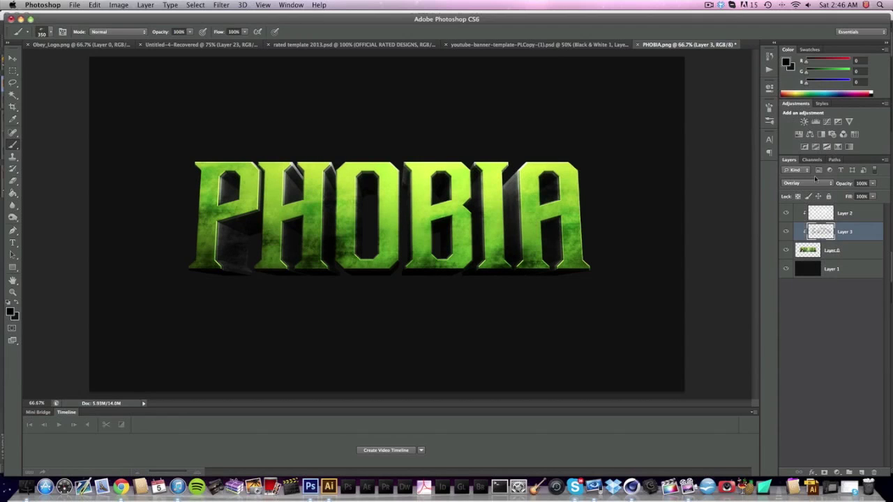
pyautogui.click(863, 183)
pyautogui.write('25')
pyautogui.press('Return')
pyautogui.click(807, 182)
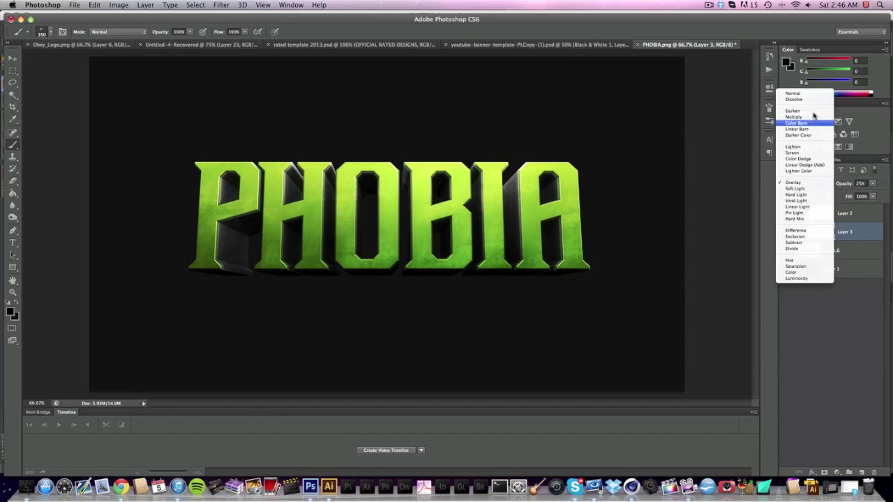
pyautogui.click(816, 89)
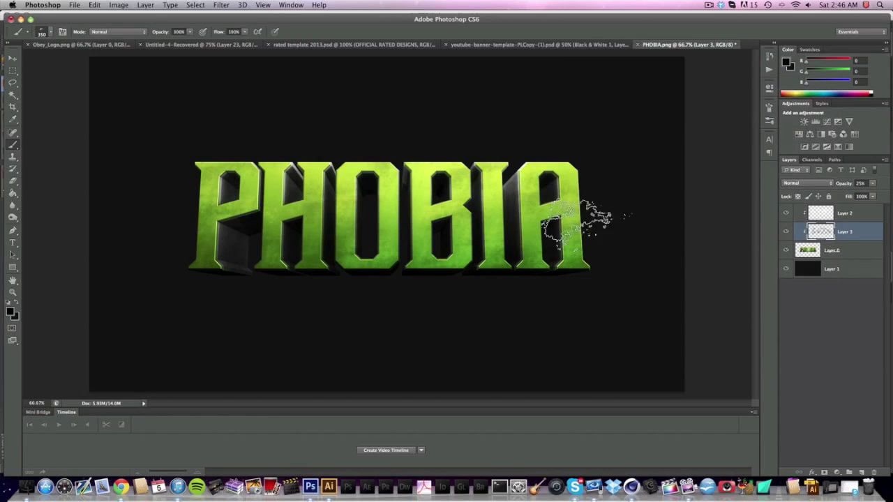
# Add a new layer above the PHOBIA text and choose grunge brush tip 498.
pyautogui.click(852, 252)
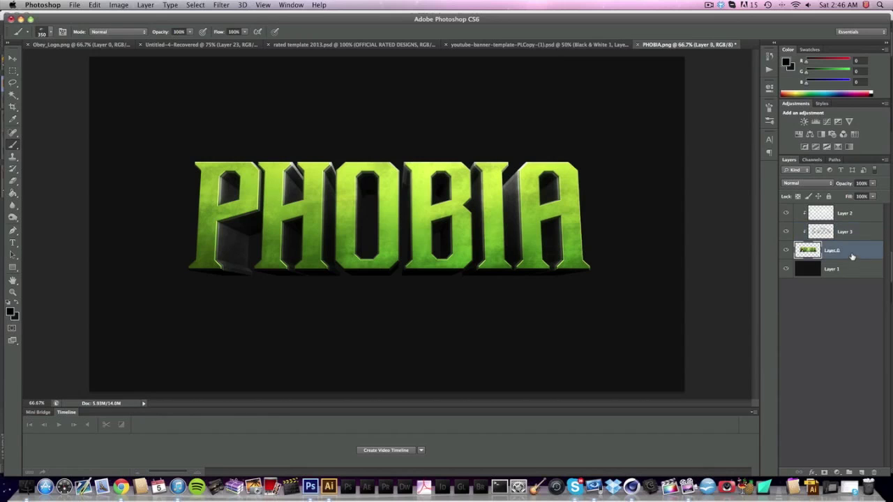
pyautogui.click(862, 472)
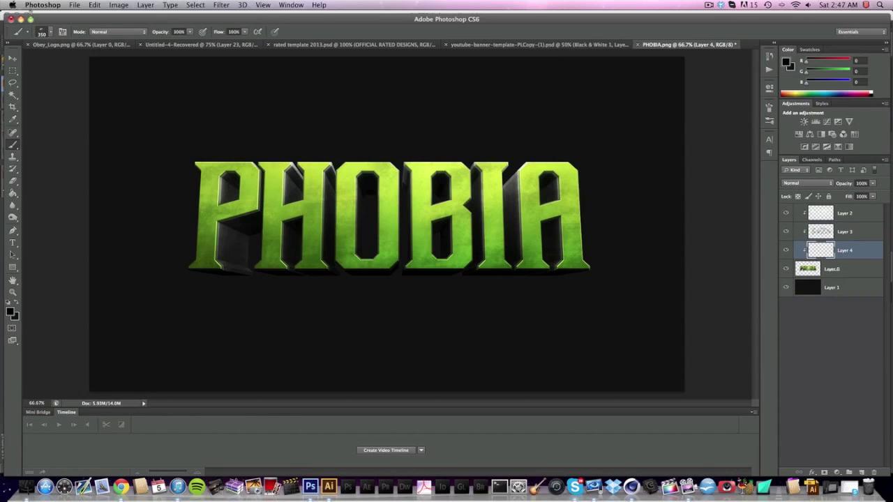
pyautogui.click(49, 31)
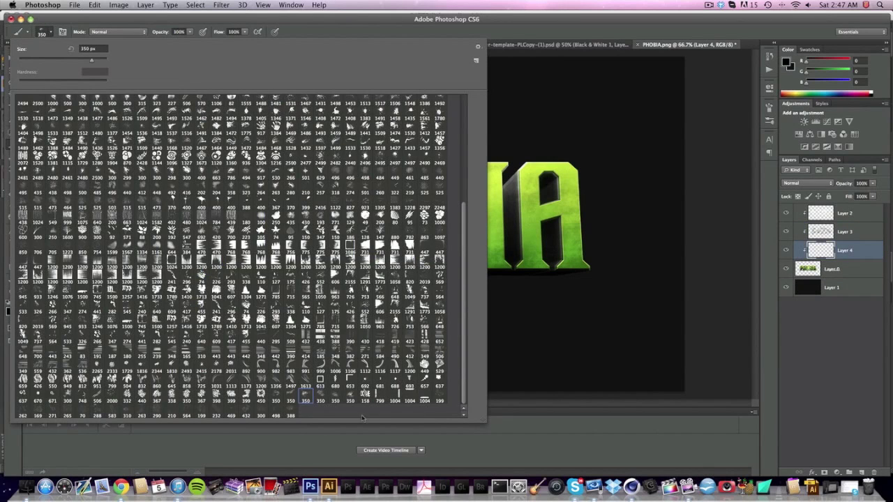
pyautogui.click(278, 416)
pyautogui.click(298, 21)
# Paint white texture over the P and H, then blend Layer 4 as Overlay.
pyautogui.click(9, 312)
pyautogui.moveTo(600, 231); pyautogui.dragTo(460, 149)
pyautogui.press('Return')
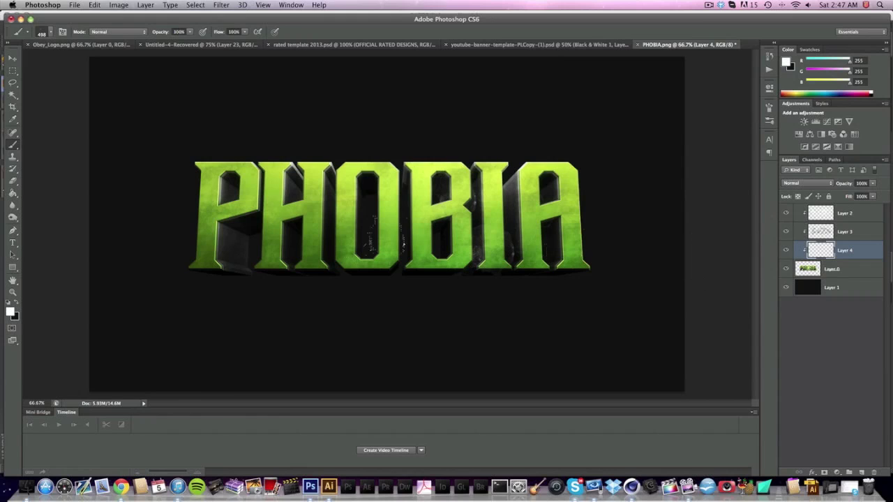
pyautogui.moveTo(209, 241); pyautogui.dragTo(234, 237)
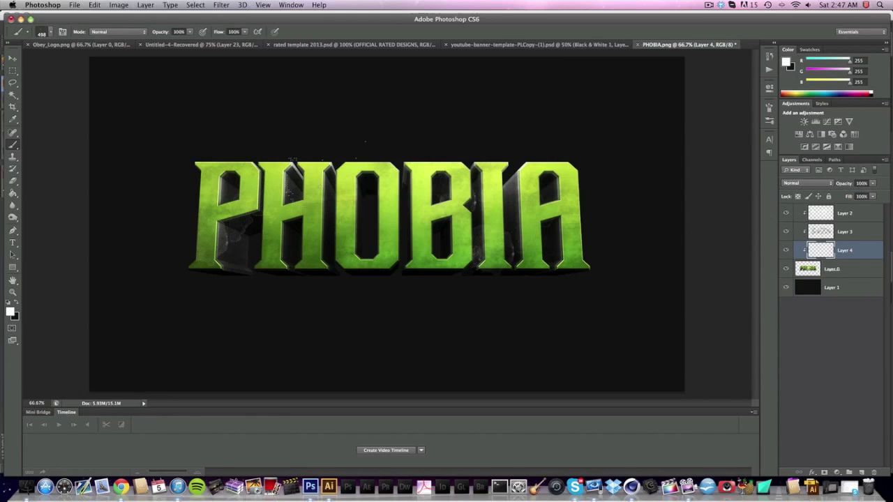
pyautogui.moveTo(293, 178); pyautogui.dragTo(298, 265)
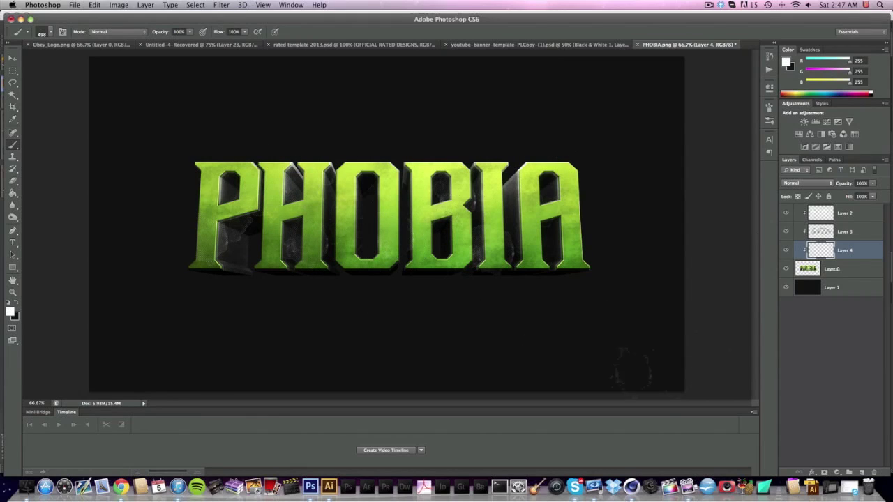
pyautogui.moveTo(175, 156); pyautogui.dragTo(188, 177)
pyautogui.click(807, 182)
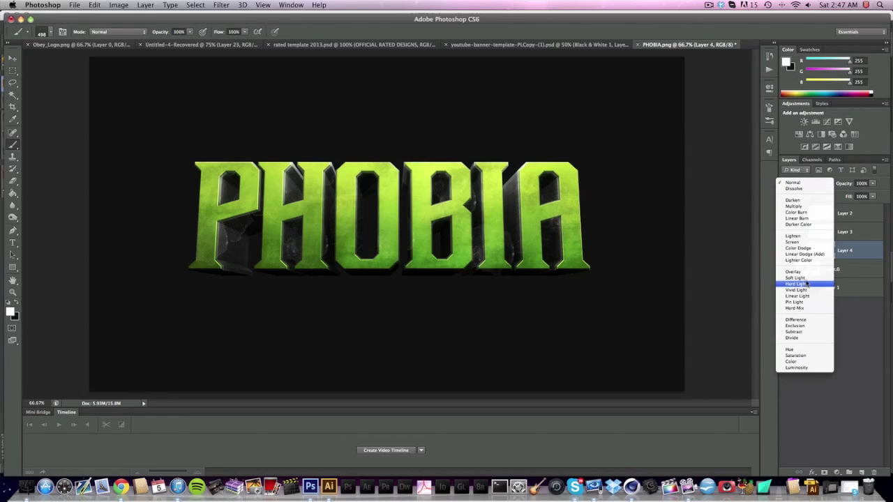
pyautogui.click(806, 273)
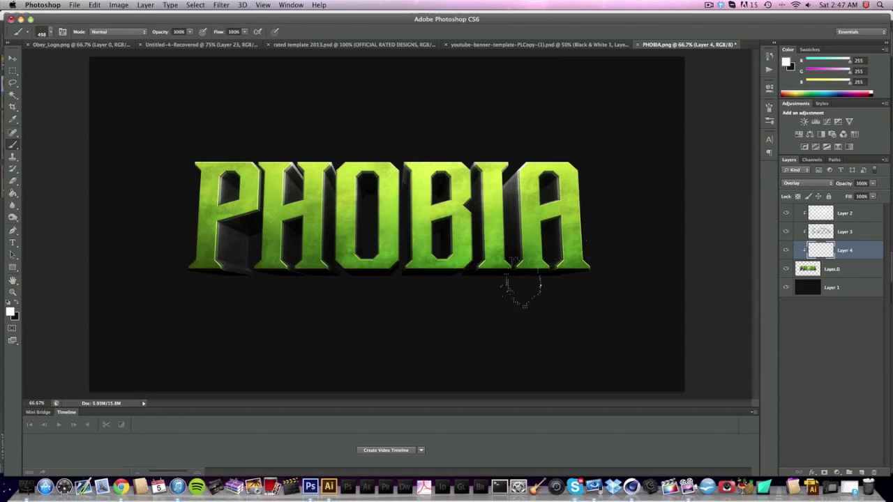
# Merge Layer 4, Layer 3 and the smoke layer down into Layer 0.
pyautogui.rightClick(854, 249)
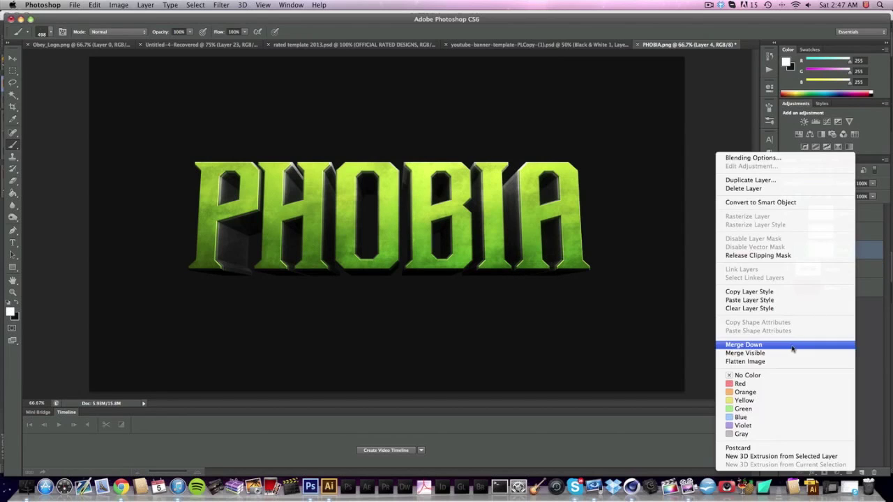
pyautogui.click(792, 348)
pyautogui.rightClick(837, 238)
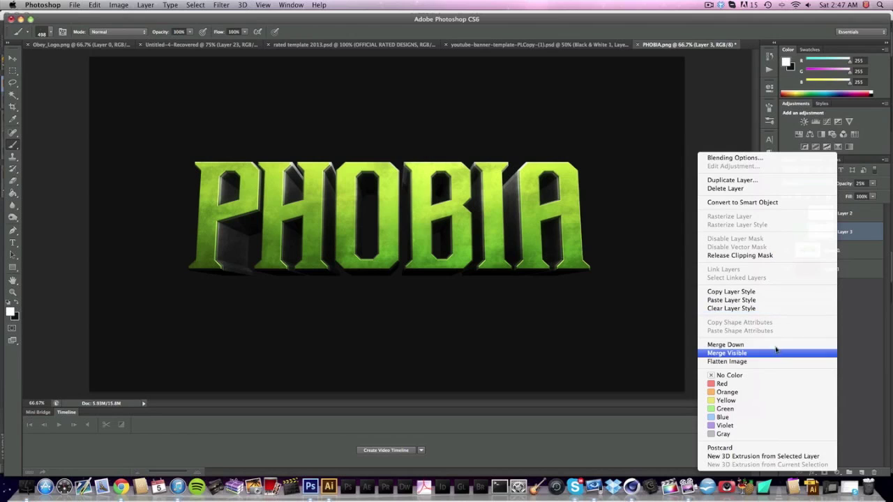
pyautogui.click(776, 345)
pyautogui.rightClick(837, 234)
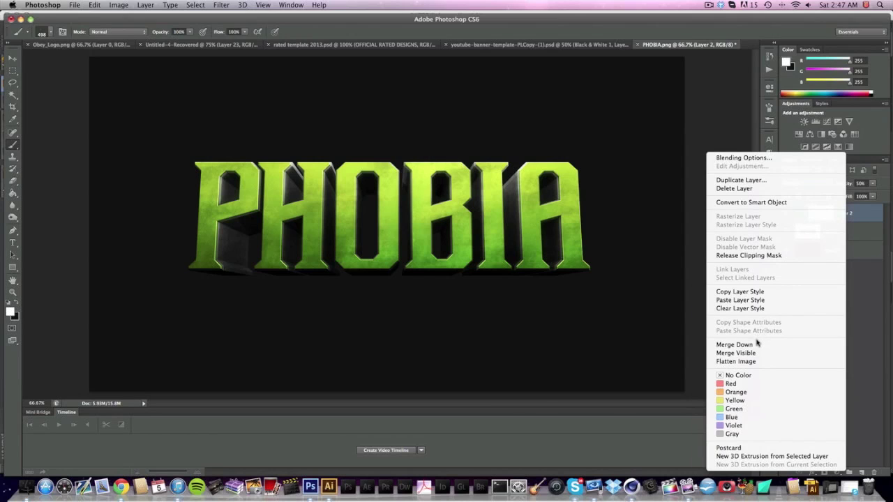
pyautogui.click(756, 344)
# Nudge the PHOBIA layer slightly down and duplicate it as Layer 0 copy.
pyautogui.press('v')
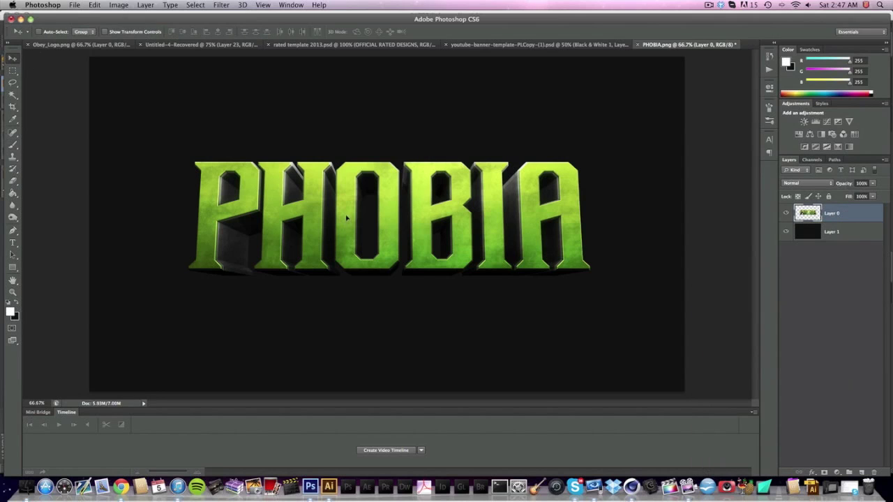
pyautogui.moveTo(347, 218); pyautogui.dragTo(347, 223)
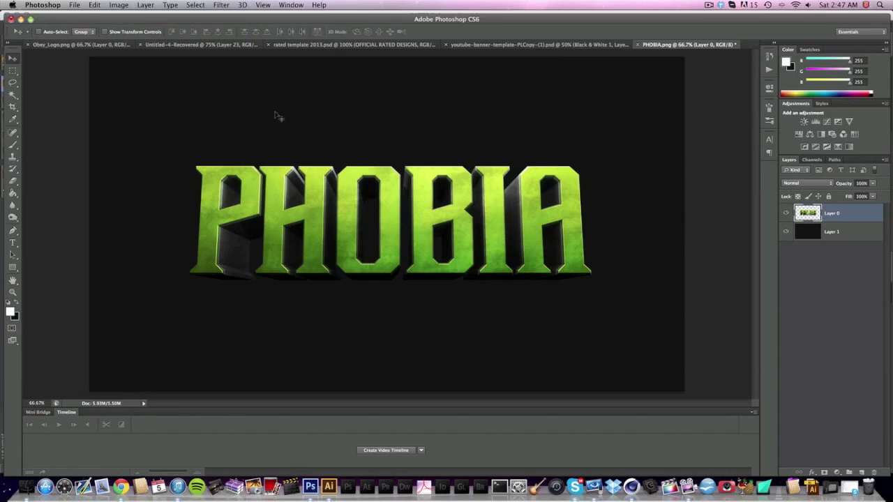
pyautogui.press('super+j')
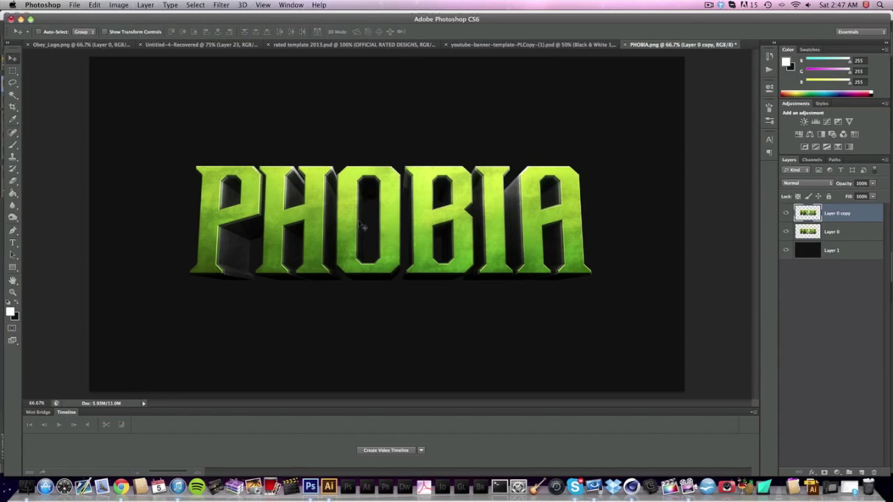
# Open Filter > Blur > Radial Blur, trying amount 10 with Spin and adjusting quality.
pyautogui.click(258, 4)
pyautogui.moveTo(221, 5)
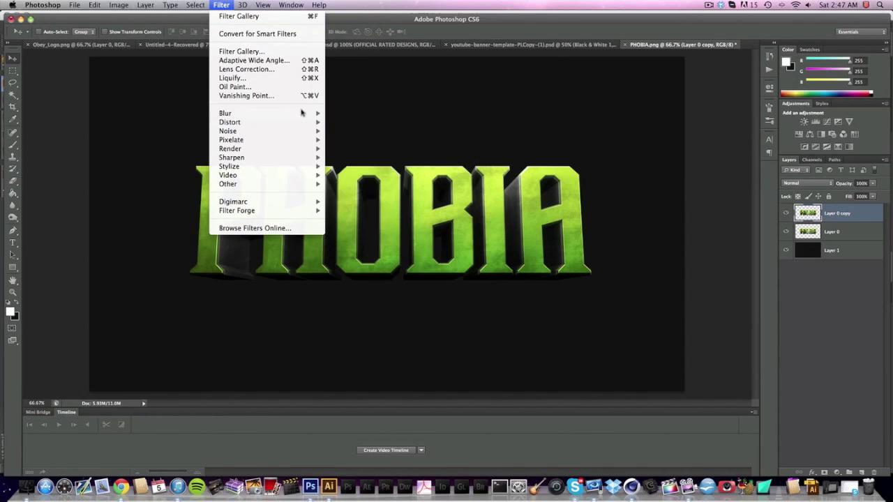
pyautogui.moveTo(307, 113)
pyautogui.click(376, 209)
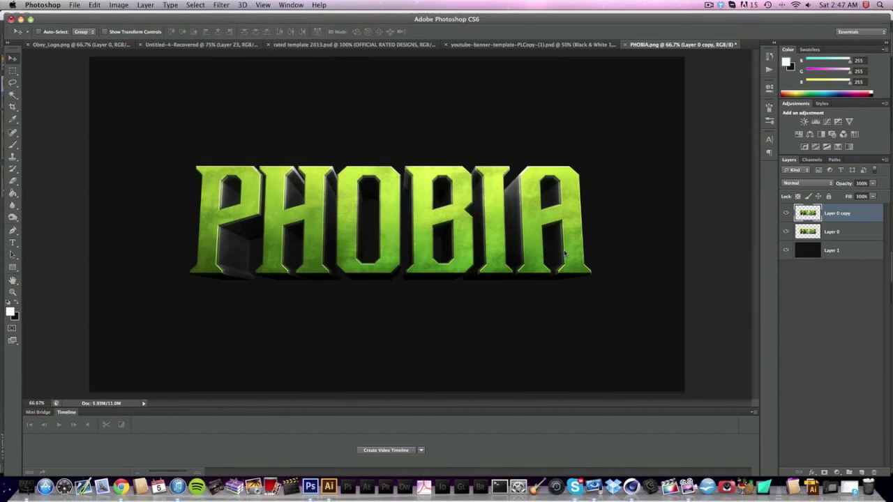
pyautogui.moveTo(600, 106); pyautogui.dragTo(658, 107)
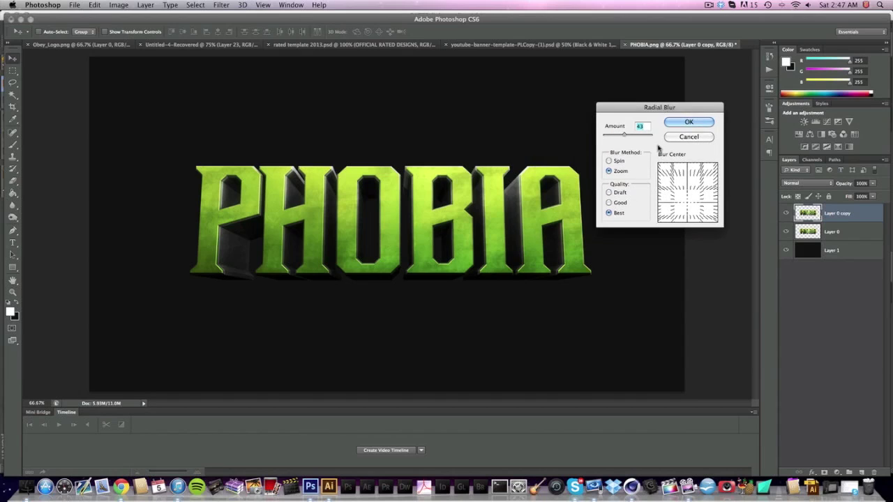
pyautogui.write('10')
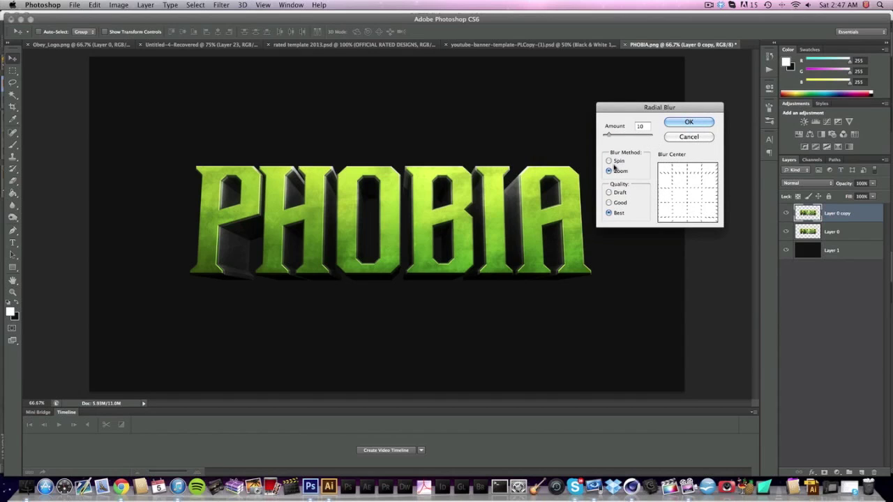
pyautogui.click(610, 162)
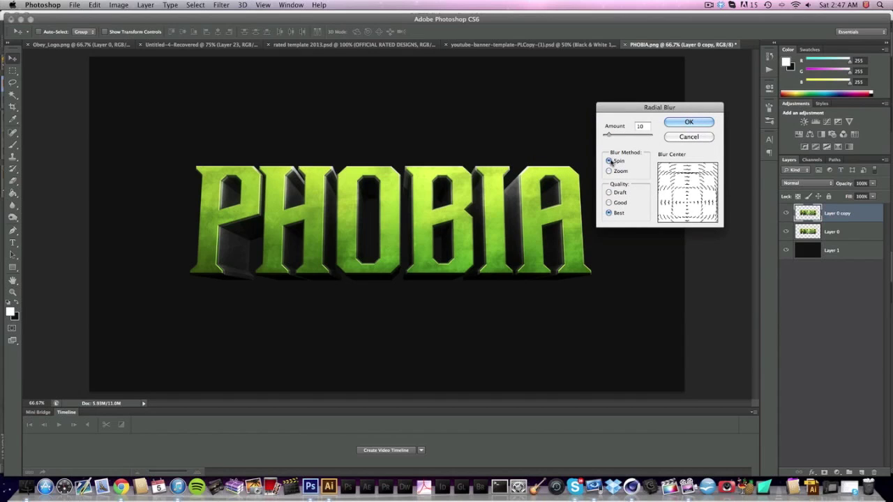
pyautogui.click(615, 203)
# Switch to Zoom, raise the amount to 45, and fine-tune the blur centre.
pyautogui.click(609, 172)
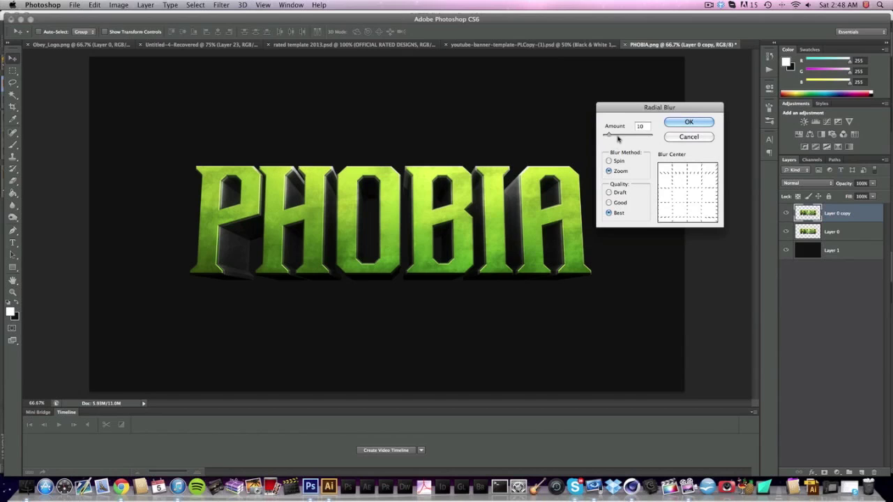
pyautogui.moveTo(617, 139); pyautogui.dragTo(595, 96)
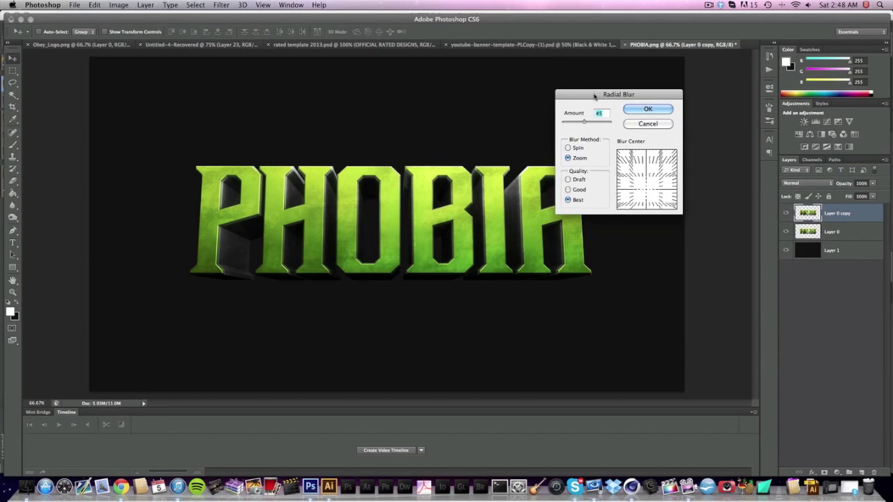
pyautogui.moveTo(645, 191); pyautogui.dragTo(647, 180)
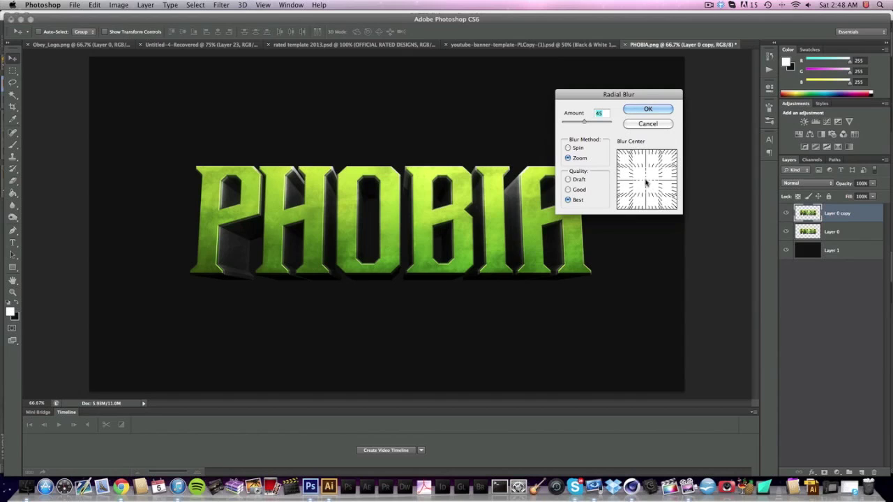
pyautogui.moveTo(646, 183); pyautogui.dragTo(646, 194)
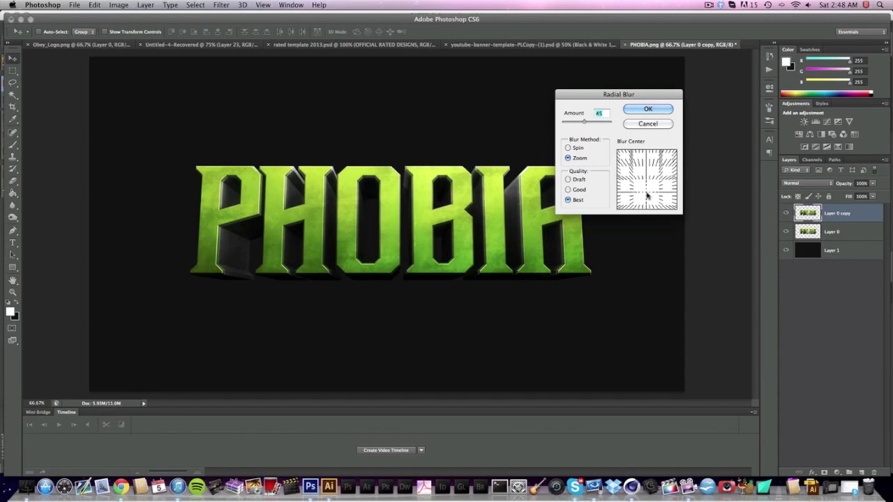
pyautogui.moveTo(646, 196); pyautogui.dragTo(647, 192)
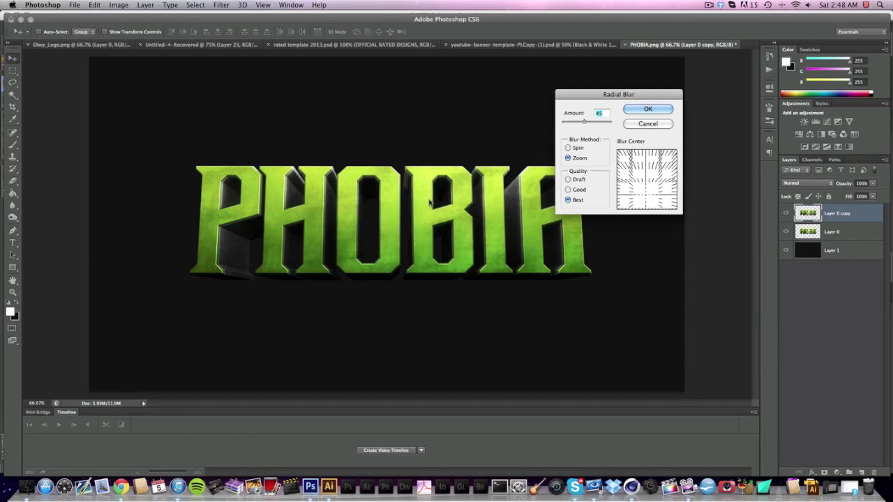
# Apply the Zoom radial blur to Layer 0 copy and load the PHOBIA lettering as a selection.
pyautogui.click(647, 109)
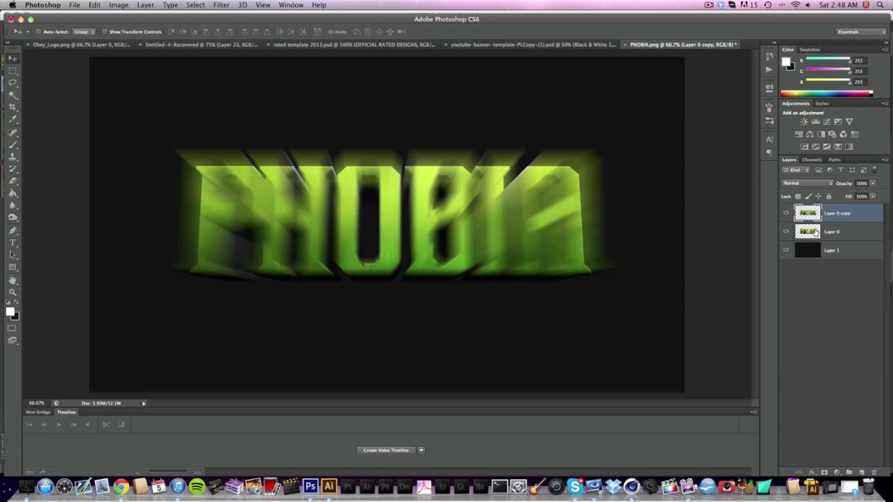
pyautogui.keyDown('super'); pyautogui.click(815, 231); pyautogui.keyUp('super')
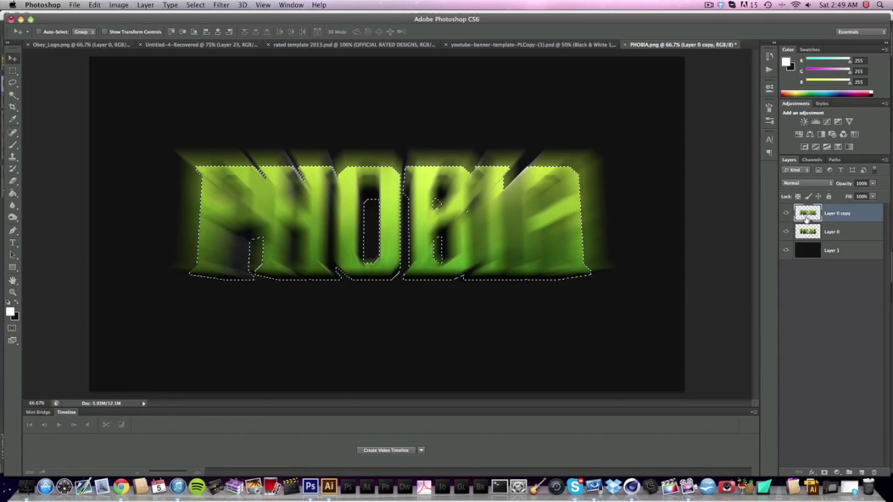
# Toggle the blurred copy to compare, then contract the lettering selection by 10.
pyautogui.click(787, 213)
pyautogui.click(787, 213)
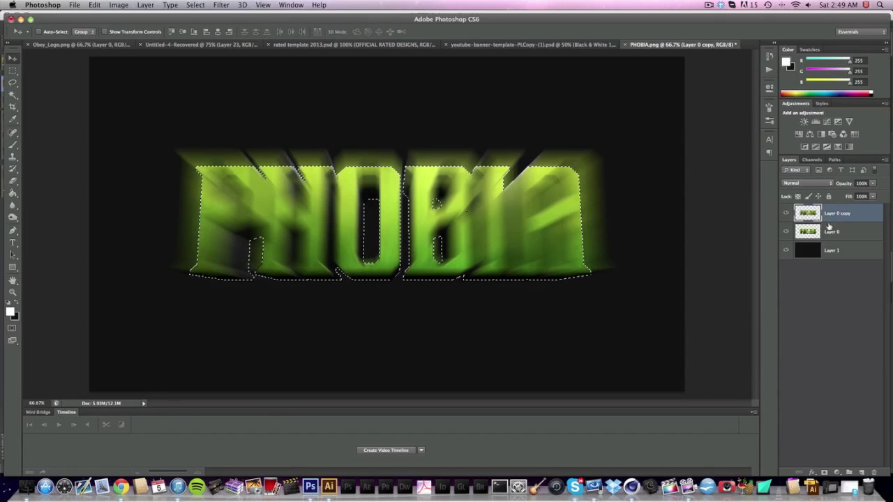
pyautogui.click(221, 5)
pyautogui.moveTo(194, 5)
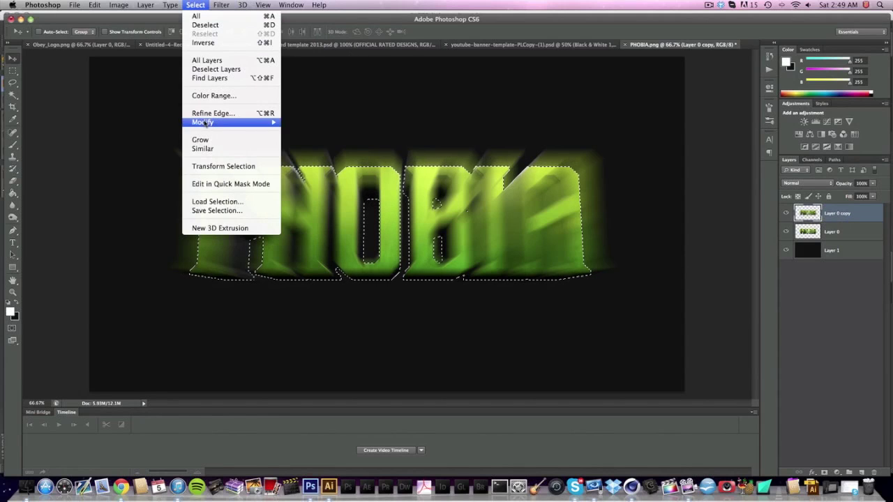
pyautogui.moveTo(233, 123)
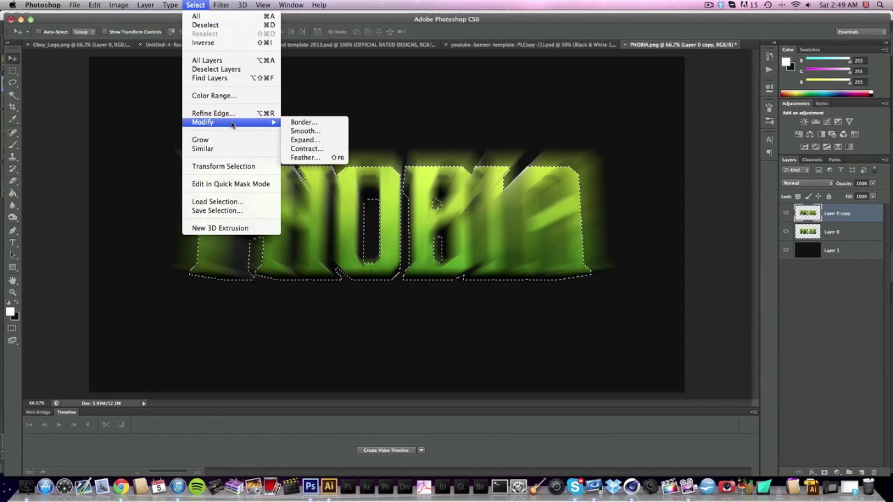
pyautogui.click(322, 148)
pyautogui.press('Return')
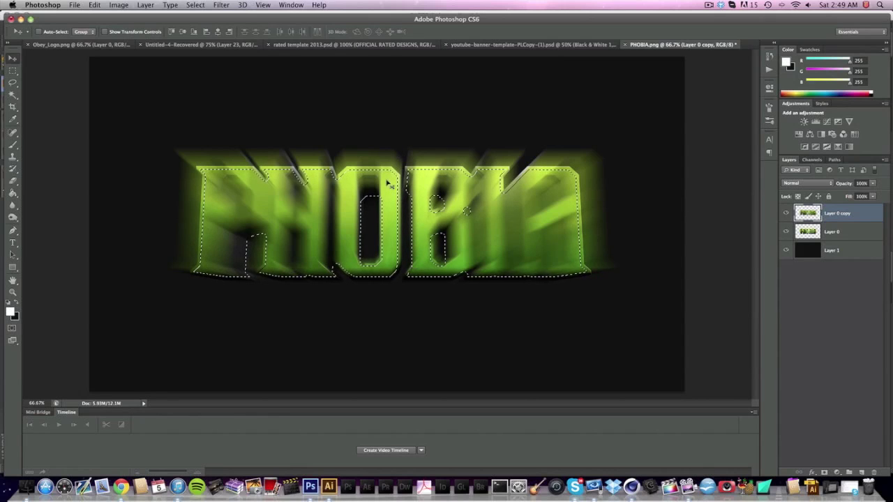
# Contract the lettering selection again, this time by 5 pixels.
pyautogui.click(200, 4)
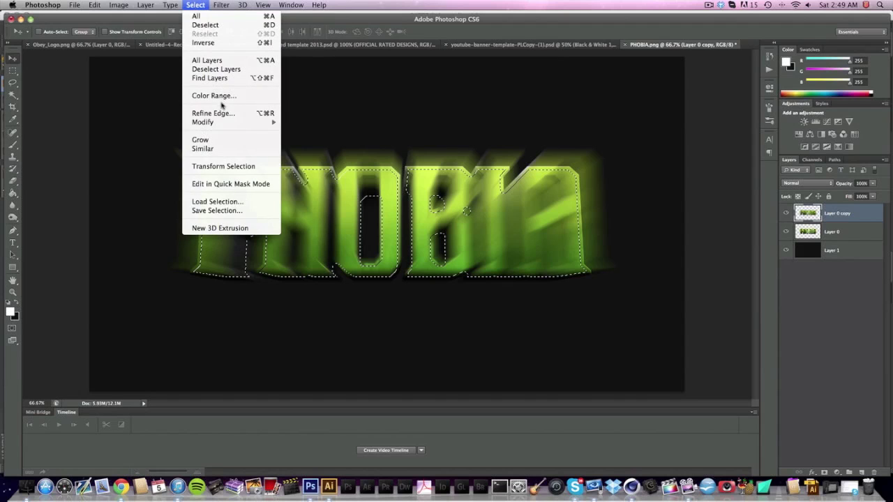
pyautogui.moveTo(223, 122)
pyautogui.click(312, 148)
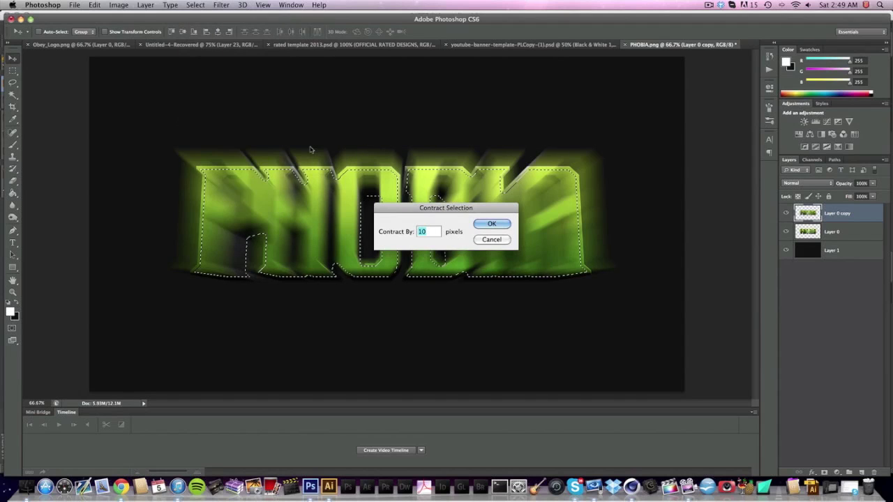
pyautogui.write('5')
pyautogui.press('Return')
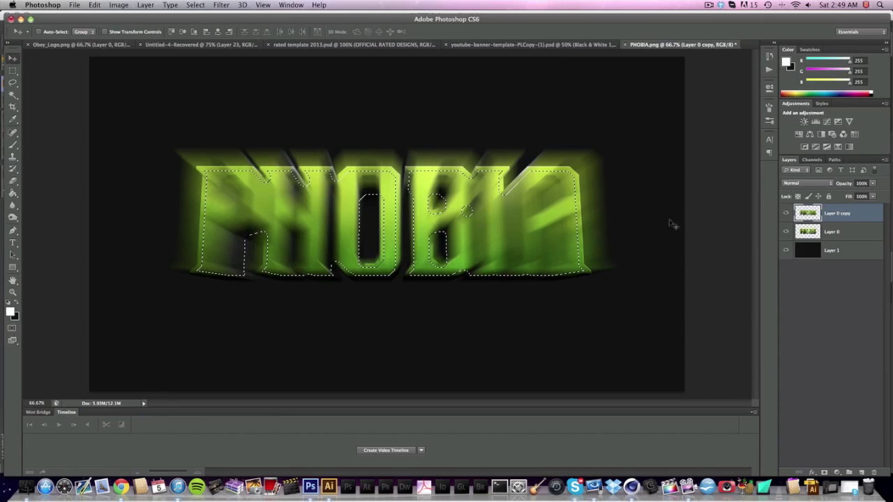
# Add the B's lower hole to the selection with the Rectangular Marquee.
pyautogui.press('m')
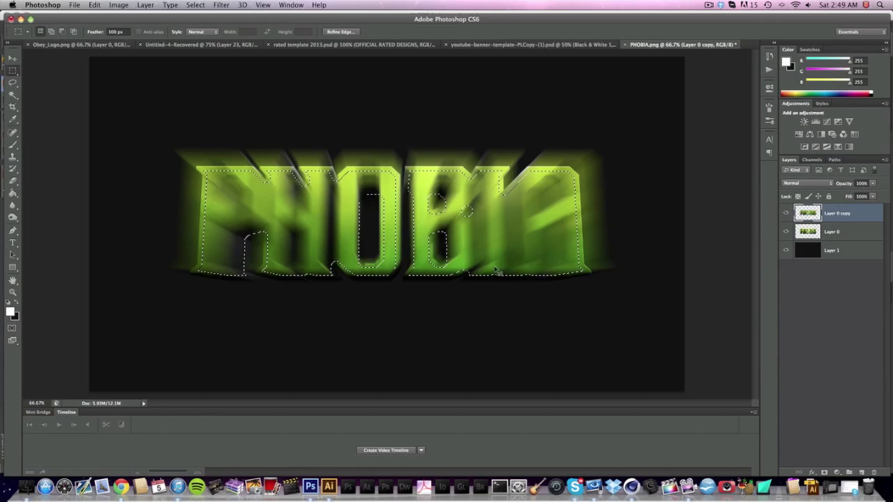
pyautogui.press('shift')
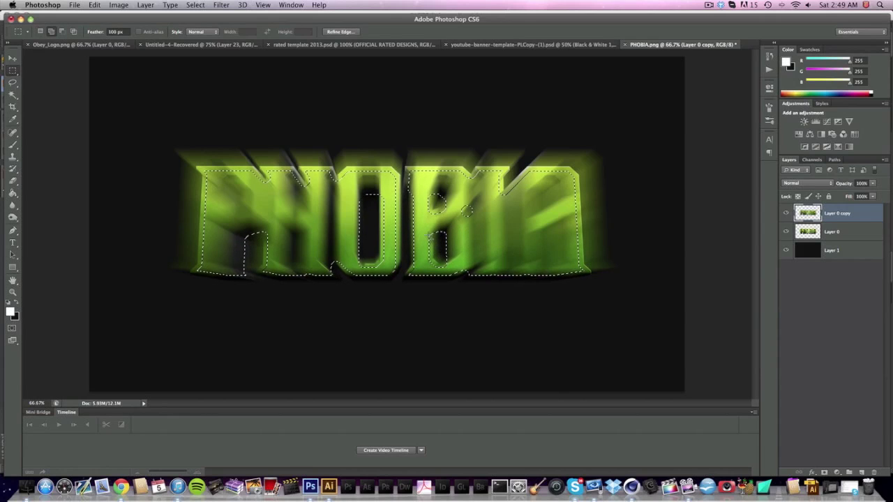
pyautogui.moveTo(427, 227); pyautogui.dragTo(441, 245)
# Reload the PHOBIA letter shapes and delete the blurred pixels inside them.
pyautogui.press('alt')
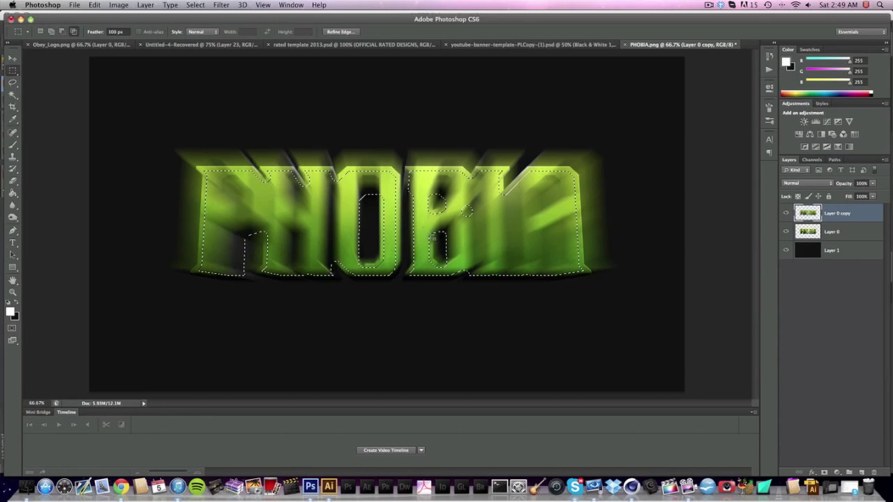
pyautogui.moveTo(470, 280); pyautogui.dragTo(470, 281)
pyautogui.click(514, 170)
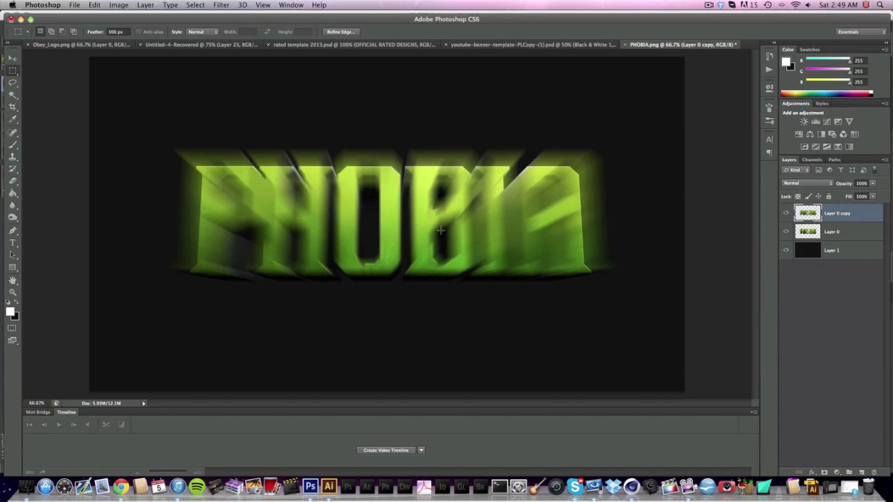
pyautogui.keyDown('super'); pyautogui.click(808, 213); pyautogui.keyUp('super')
pyautogui.press('v')
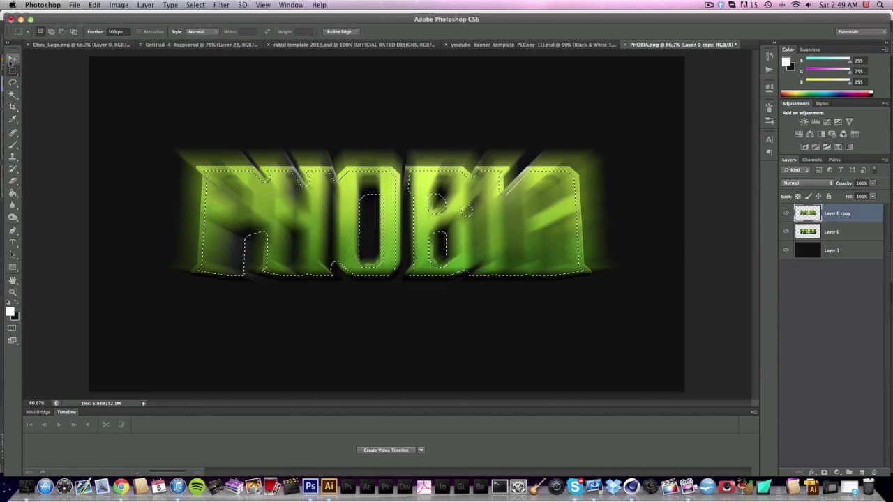
pyautogui.press('Delete')
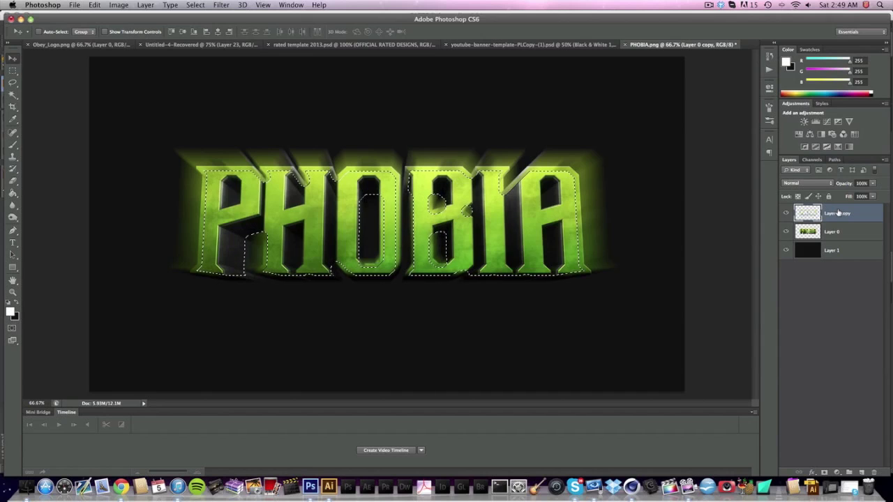
pyautogui.press('super+d')
# Erase leftover blur inside the P's lower stem with a 25 px Eraser.
pyautogui.click(12, 181)
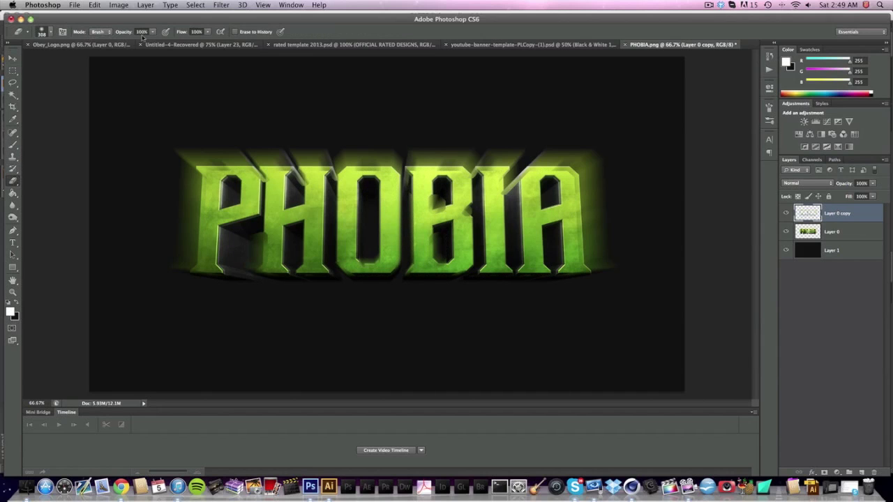
pyautogui.rightClick(111, 99)
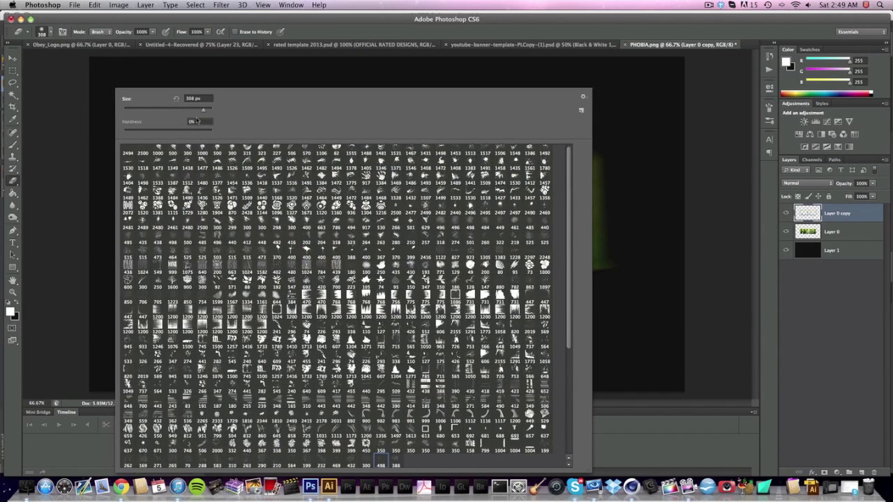
pyautogui.click(198, 98)
pyautogui.write('25')
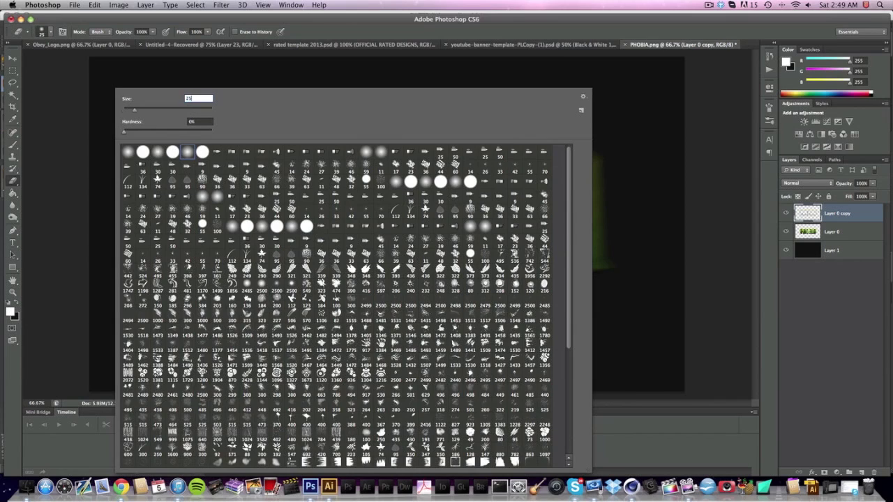
pyautogui.press('Return')
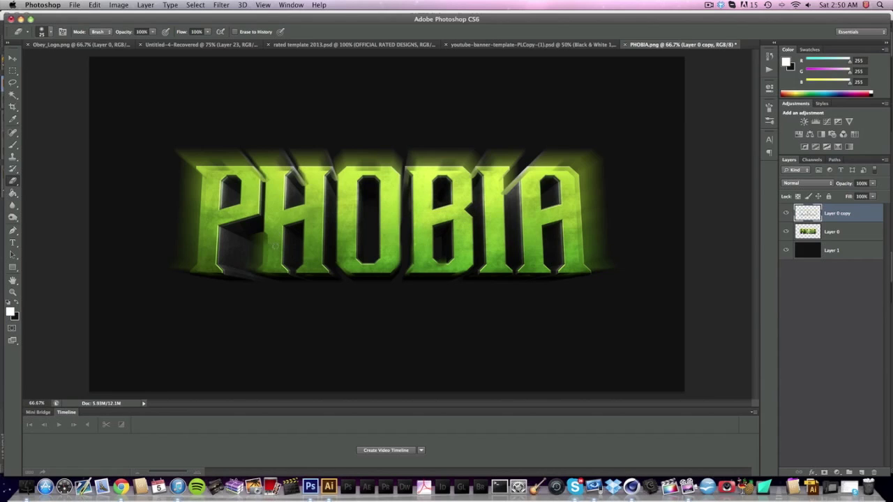
pyautogui.moveTo(267, 270); pyautogui.dragTo(246, 247)
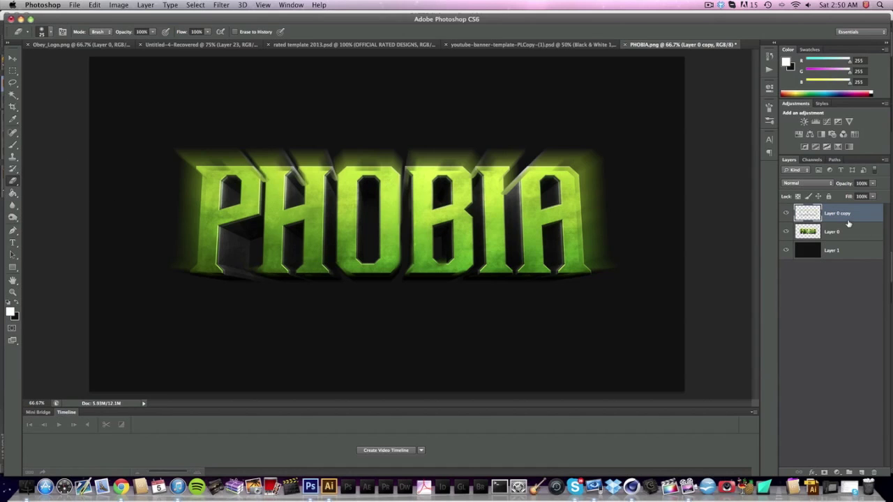
# Delete the blurred glow layer and duplicate the sharp PHOBIA layer as Layer 0 copy.
pyautogui.press('BackSpace')
pyautogui.press('super+j')
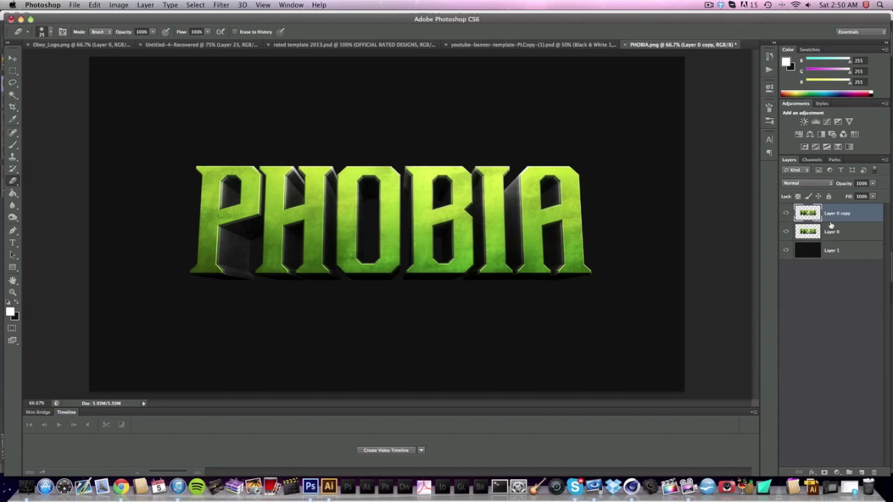
pyautogui.click(14, 60)
# Try a Radial Blur on the new copy, then undo it.
pyautogui.click(226, 5)
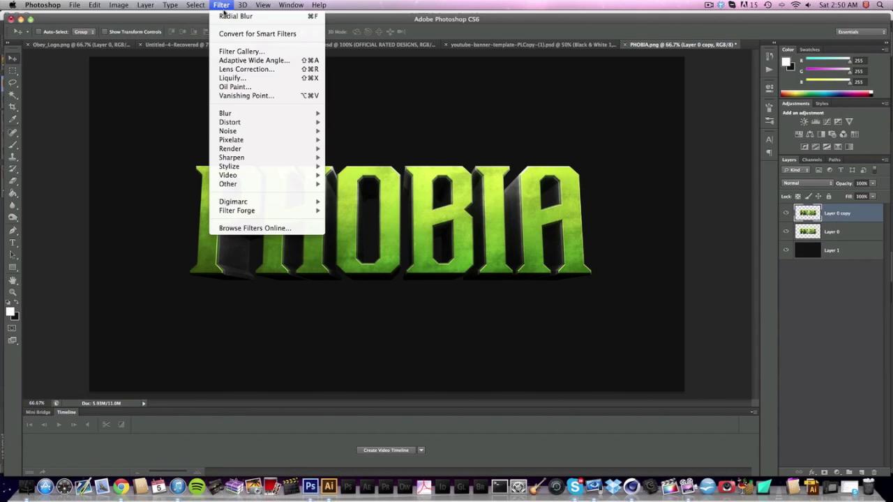
pyautogui.moveTo(234, 116)
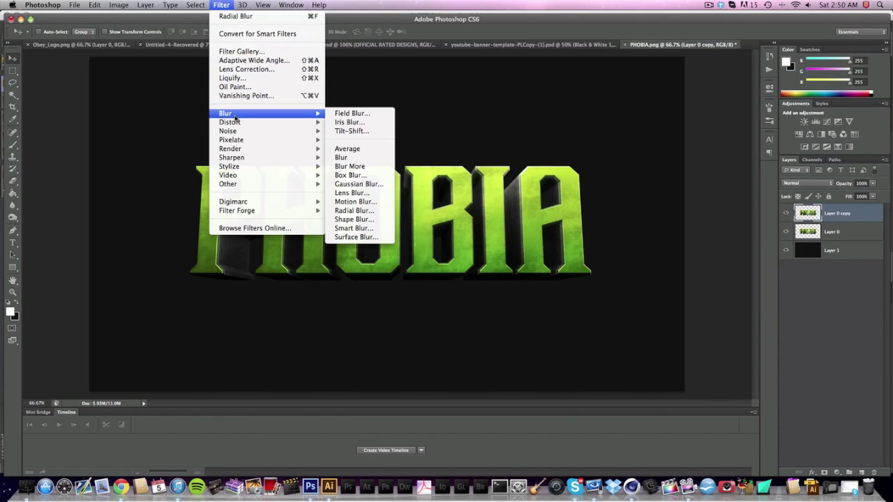
pyautogui.click(371, 211)
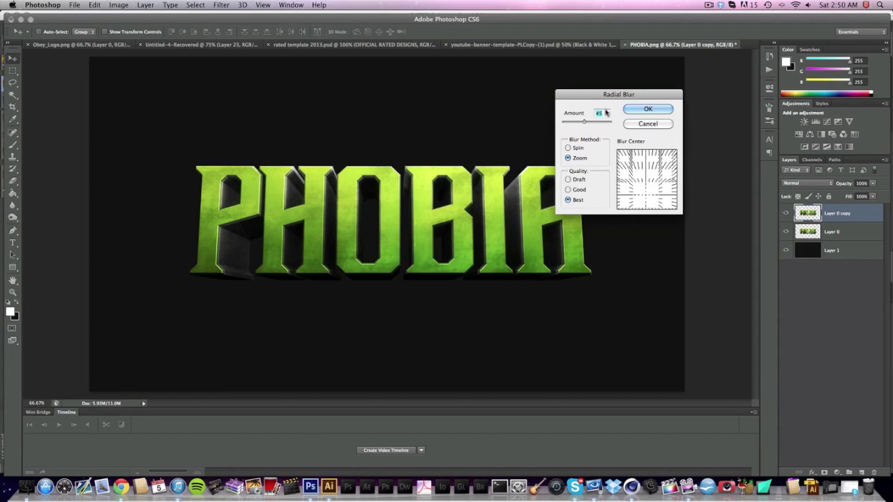
pyautogui.write('50')
pyautogui.click(668, 110)
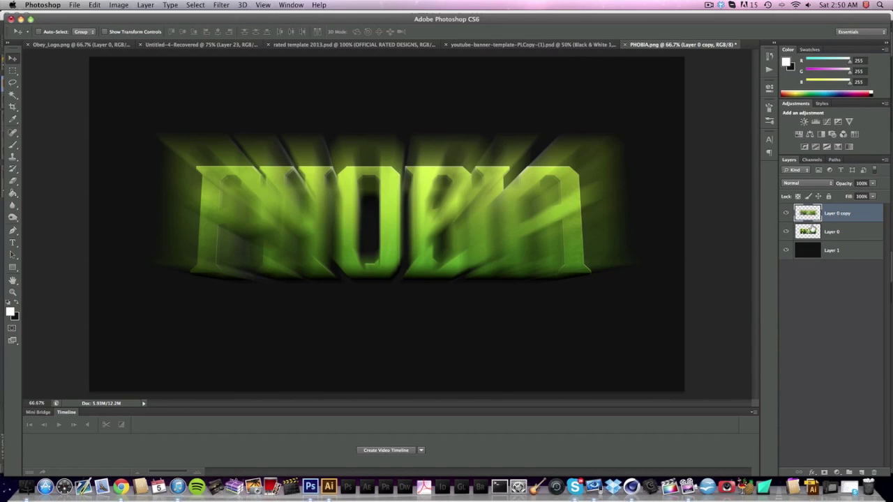
pyautogui.press('super+z')
# Open the Motion Blur filter and cancel it without applying.
pyautogui.click(242, 5)
pyautogui.moveTo(213, 5)
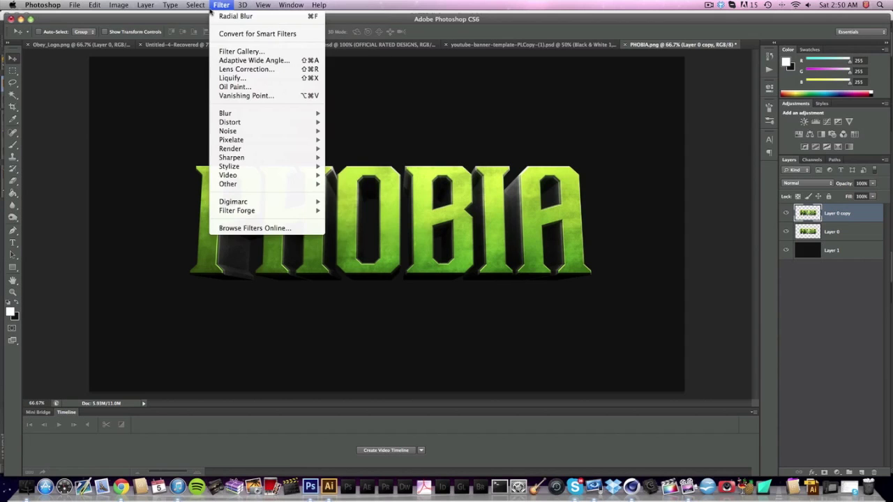
pyautogui.moveTo(279, 113)
pyautogui.click(380, 204)
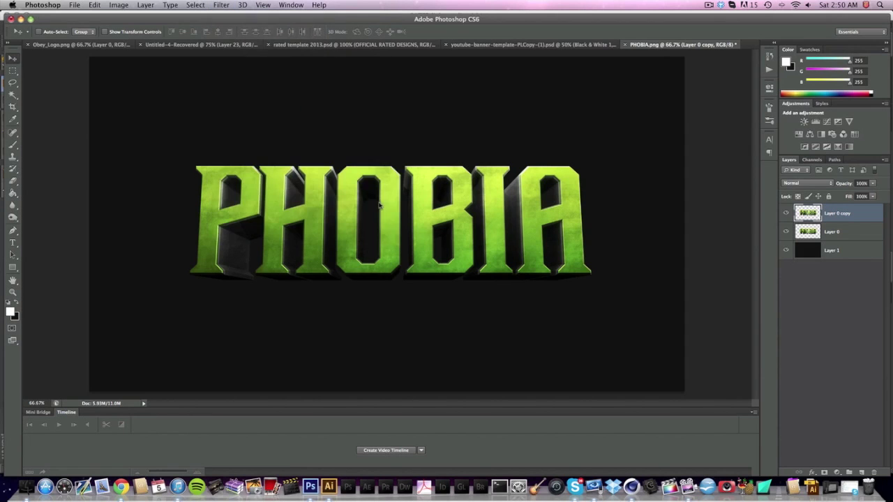
pyautogui.click(503, 177)
# Apply a Zoom Radial Blur of amount 75 with its centre dragged to the middle.
pyautogui.click(221, 5)
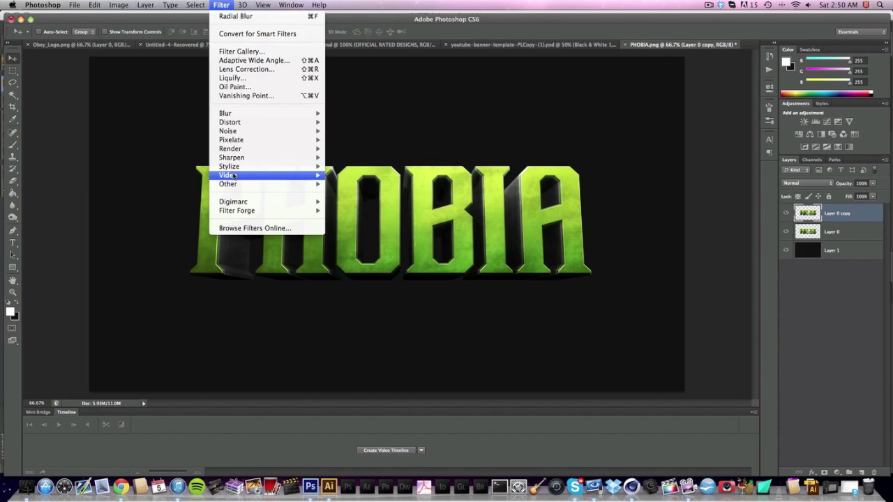
pyautogui.moveTo(234, 116)
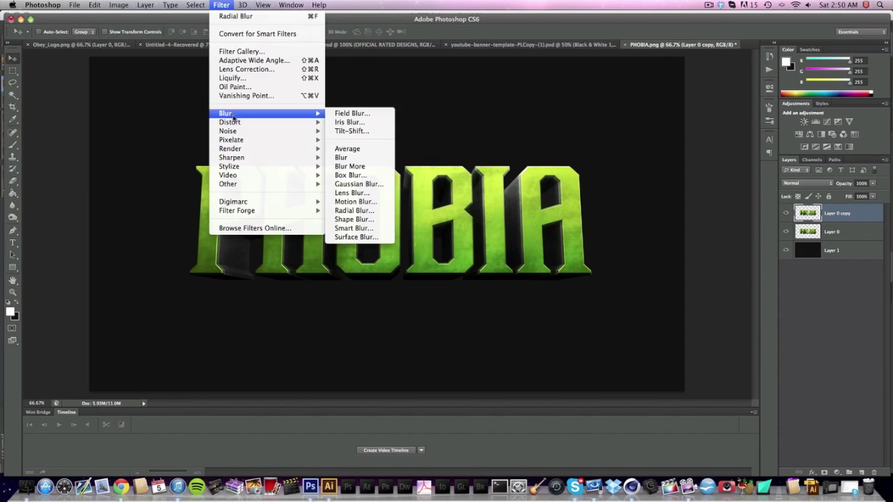
pyautogui.click(379, 210)
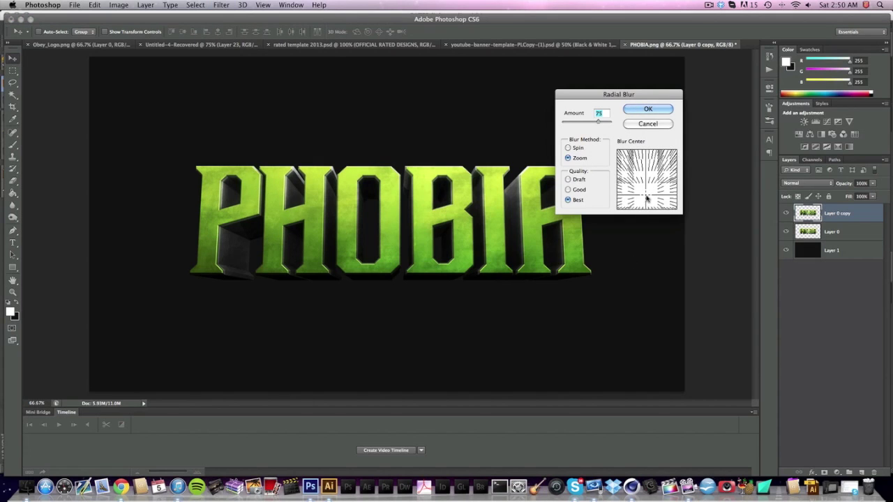
pyautogui.moveTo(647, 199); pyautogui.dragTo(647, 179)
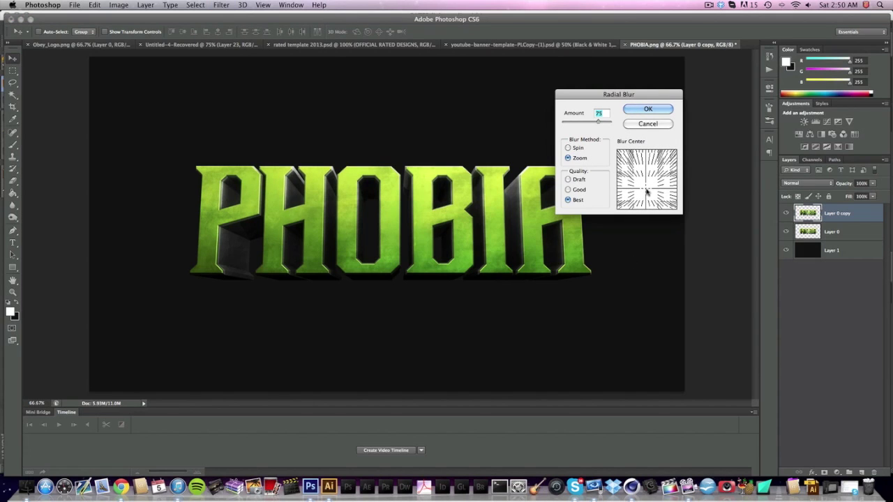
pyautogui.click(647, 108)
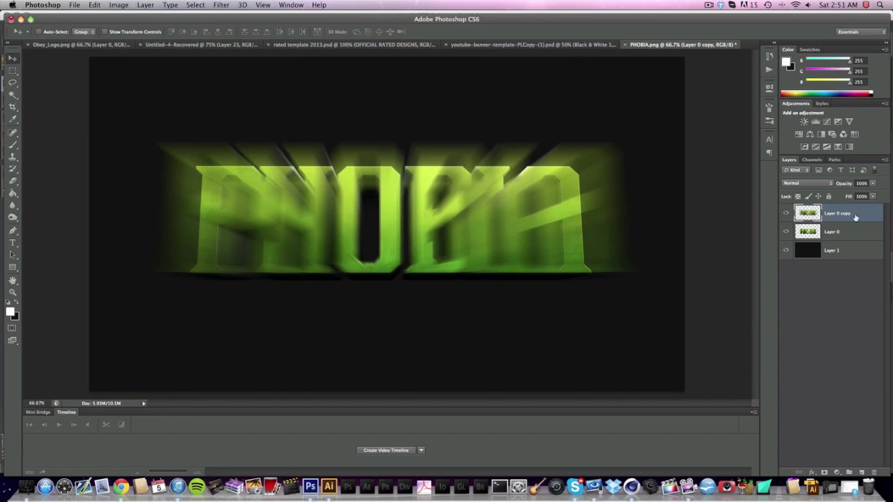
# Try the blurred copy at 50% opacity, then restore it to full opacity.
pyautogui.keyDown('super'); pyautogui.click(809, 218); pyautogui.keyUp('super')
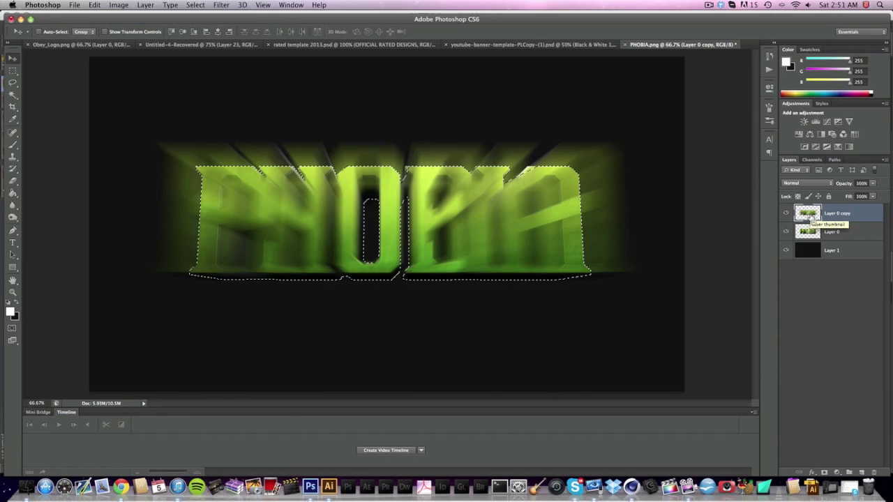
pyautogui.press('super+d')
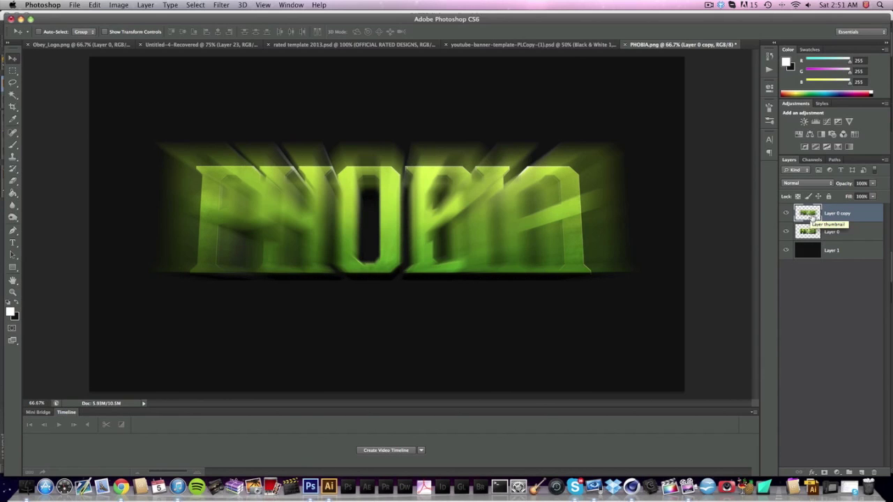
pyautogui.click(858, 183)
pyautogui.write('50')
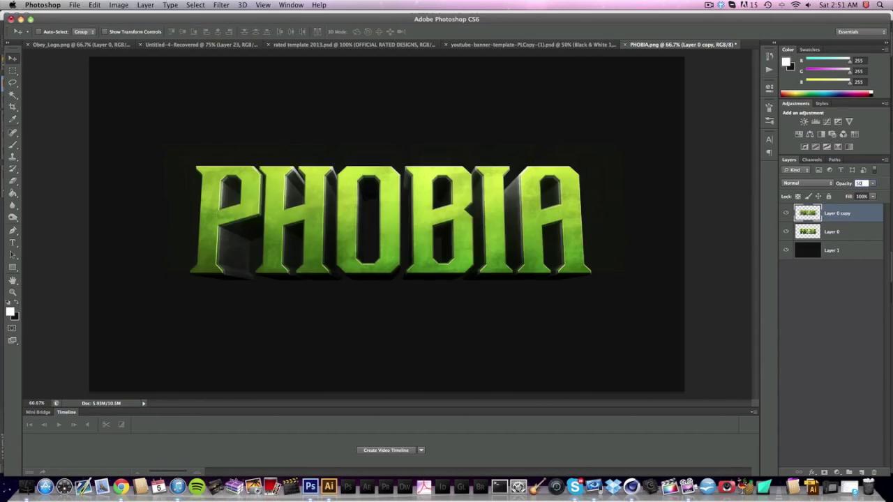
pyautogui.press('Return')
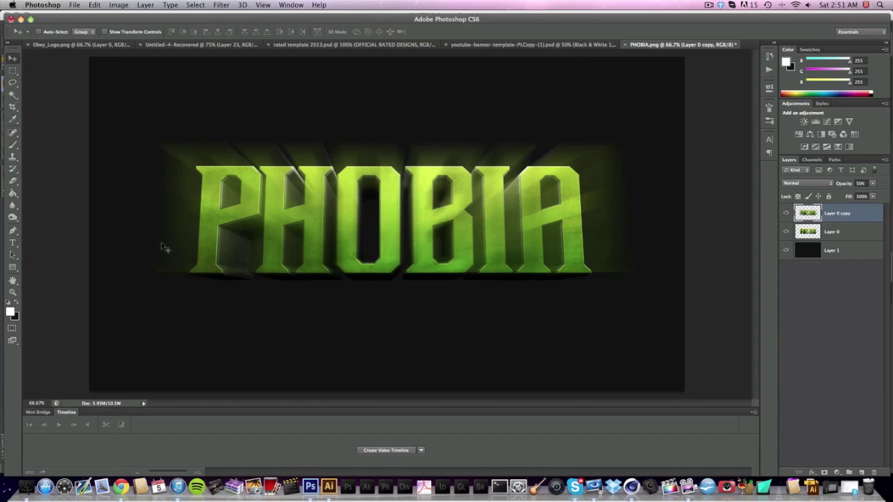
pyautogui.press('super+z')
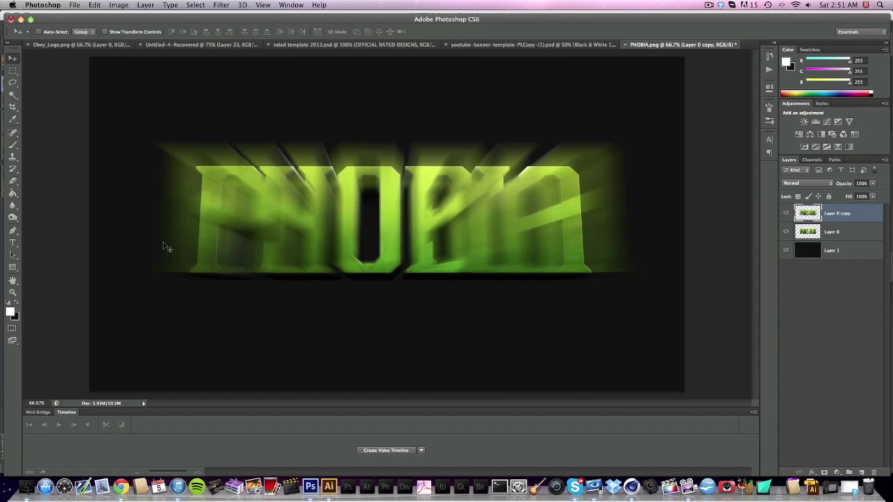
# Load the sharp letters as a selection and try expanding it, then undo the expansion.
pyautogui.keyDown('super'); pyautogui.click(808, 232); pyautogui.keyUp('super')
pyautogui.click(221, 5)
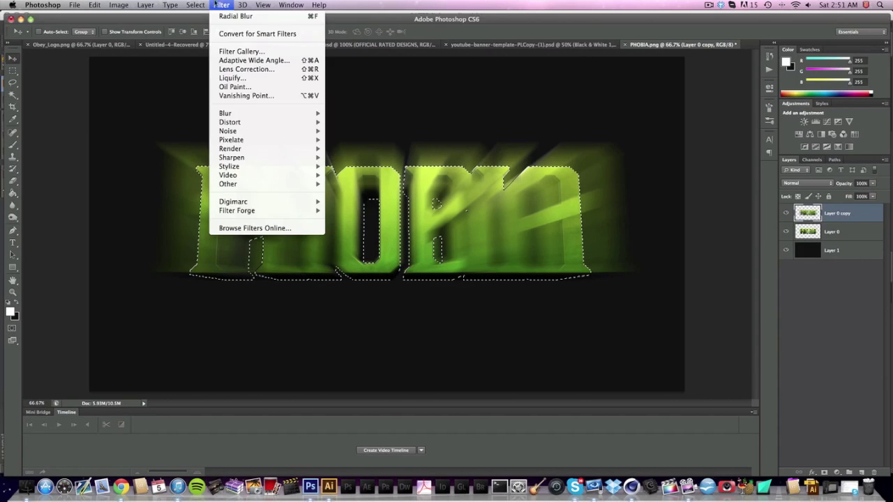
pyautogui.moveTo(222, 124)
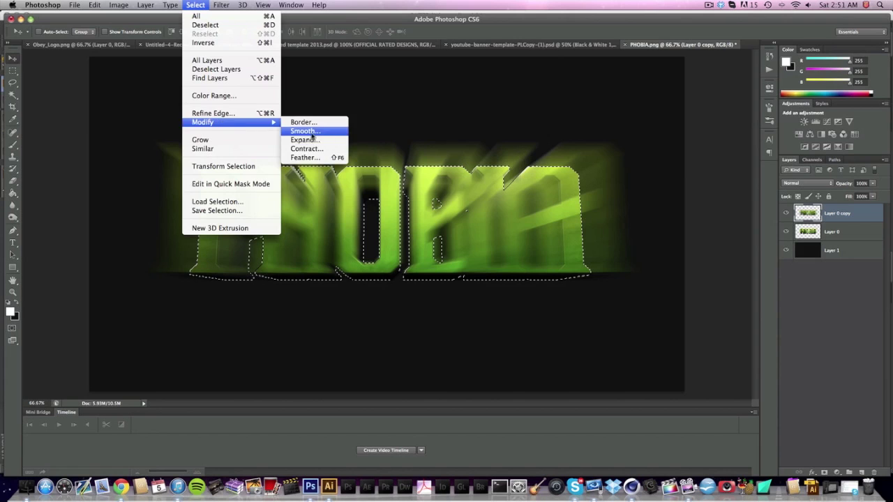
pyautogui.click(307, 140)
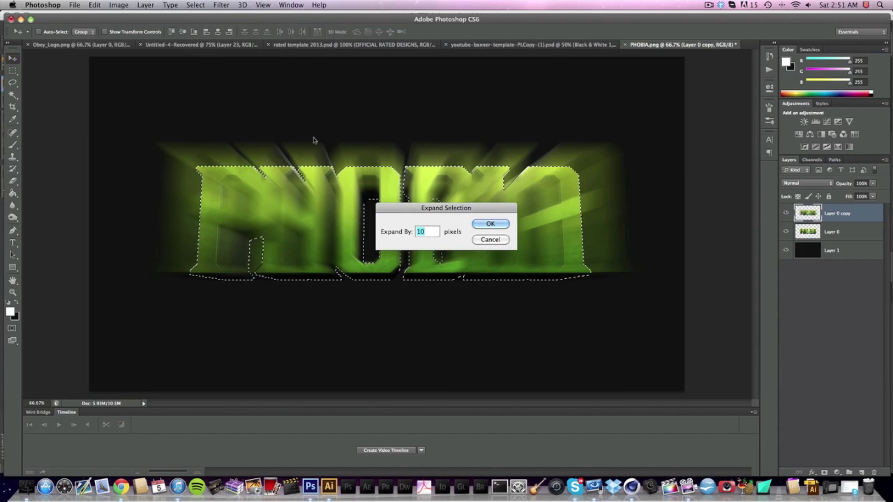
pyautogui.press('Return')
pyautogui.press('super+z')
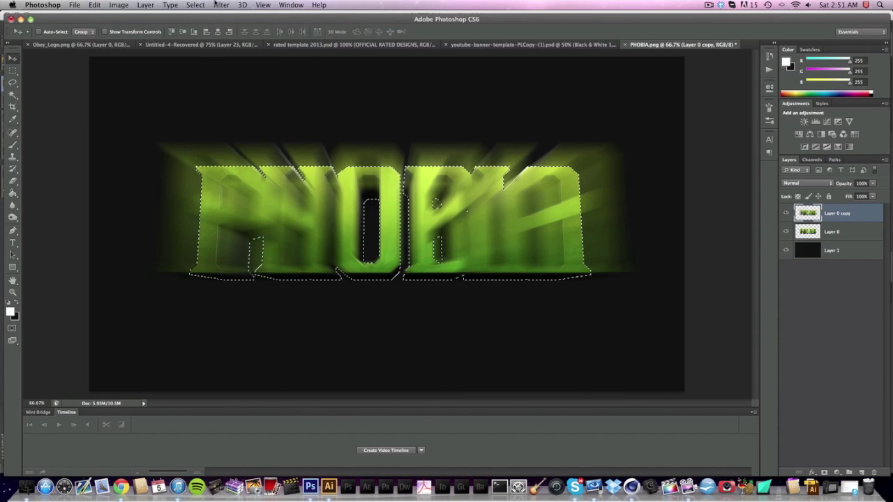
# Contract the letter selection by 20 px, delete the blurred copy inside it, and deselect.
pyautogui.click(202, 5)
pyautogui.moveTo(216, 123)
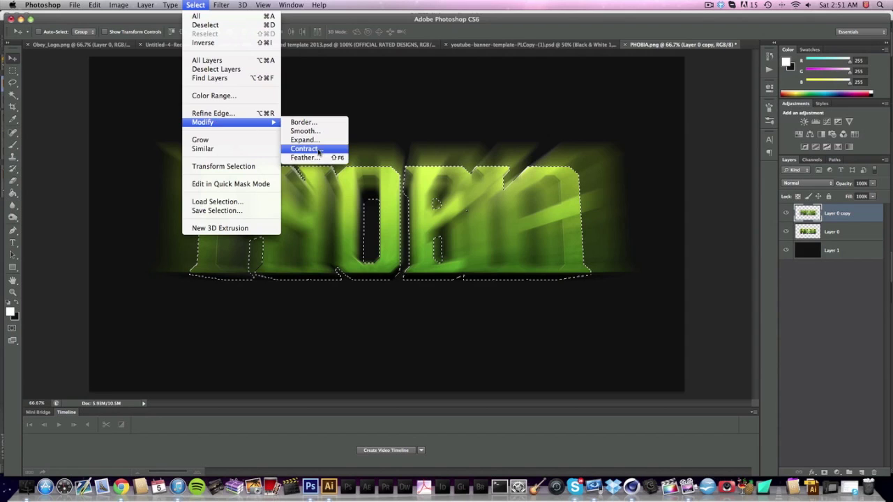
pyautogui.click(307, 148)
pyautogui.write('20')
pyautogui.press('Return')
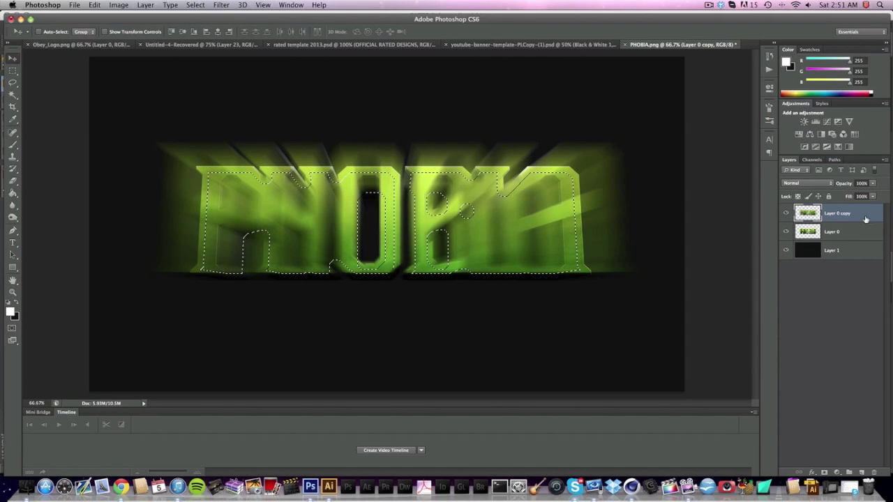
pyautogui.press('Delete')
pyautogui.hotkey('ctrl', 'd')
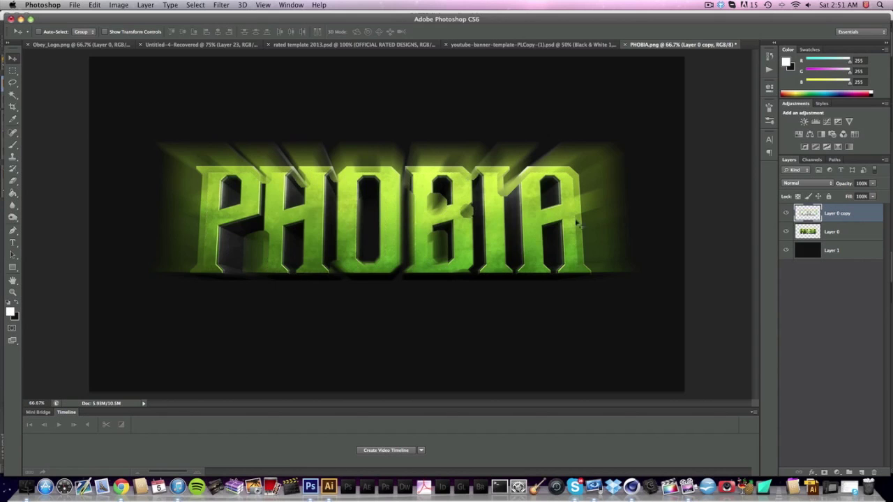
# Erase the stray light blob on the B with a 100 px Eraser brush.
pyautogui.click(12, 180)
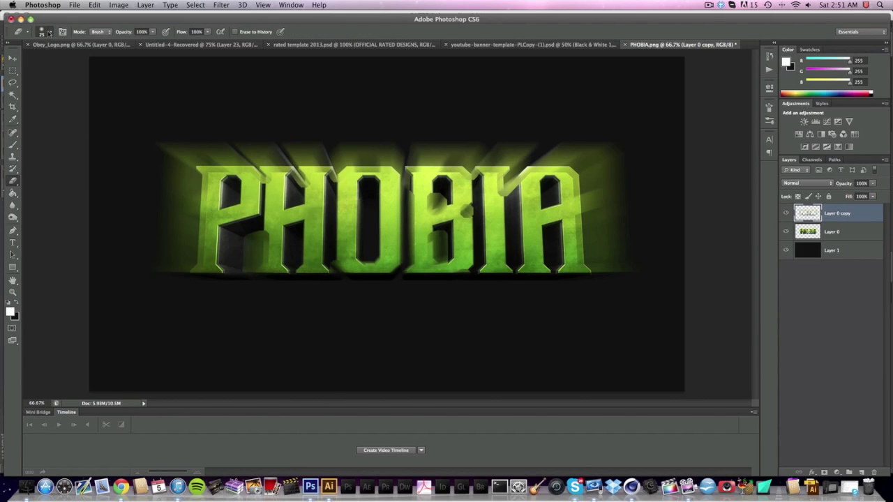
pyautogui.click(49, 33)
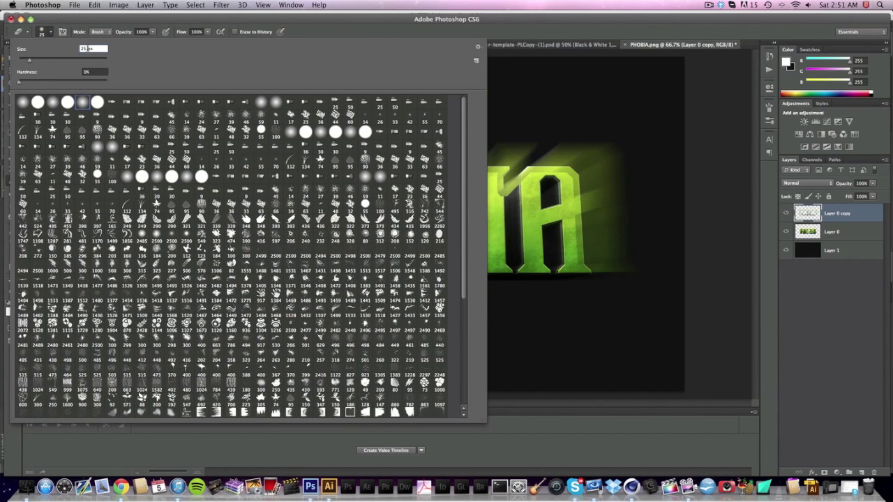
pyautogui.write('50')
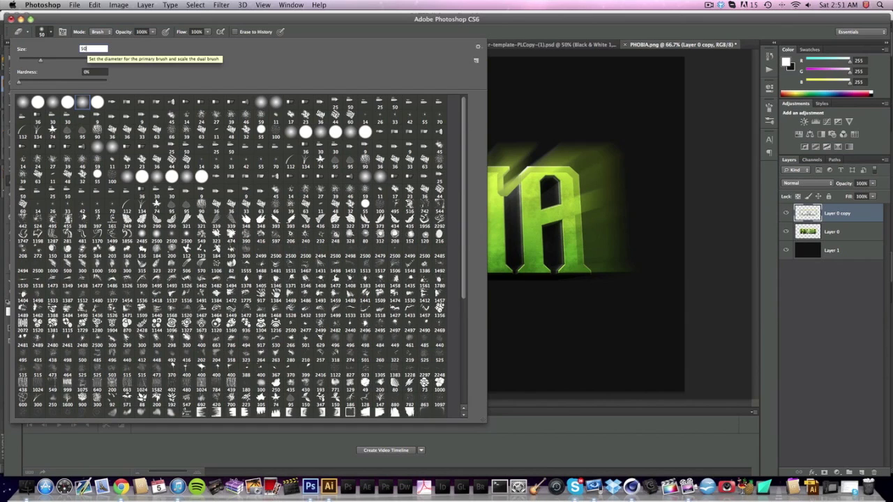
pyautogui.press('Return')
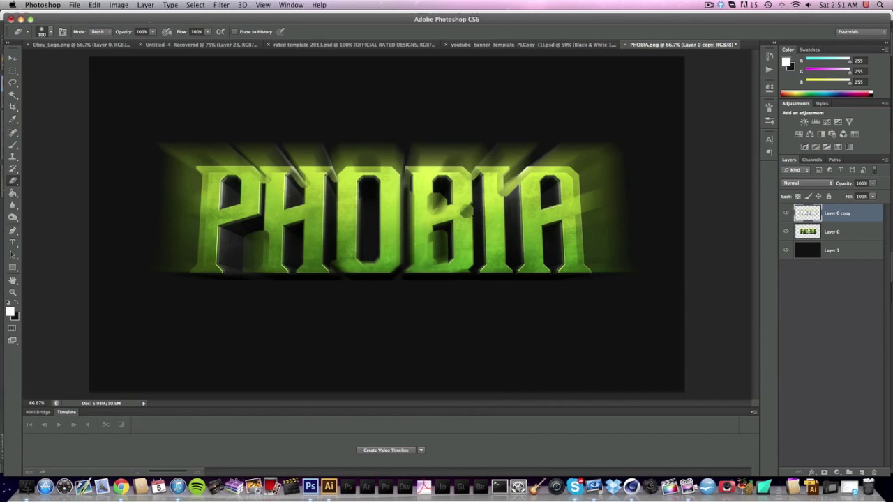
pyautogui.moveTo(362, 241)
pyautogui.mouseDown()
pyautogui.moveTo(433, 207)
pyautogui.moveTo(414, 206)
pyautogui.moveTo(474, 194)
pyautogui.moveTo(454, 227)
pyautogui.moveTo(417, 251)
pyautogui.moveTo(459, 257)
pyautogui.moveTo(506, 193)
pyautogui.moveTo(481, 196)
pyautogui.moveTo(526, 195)
pyautogui.moveTo(496, 217)
pyautogui.moveTo(513, 227)
pyautogui.moveTo(493, 245)
pyautogui.moveTo(253, 260)
pyautogui.mouseUp()
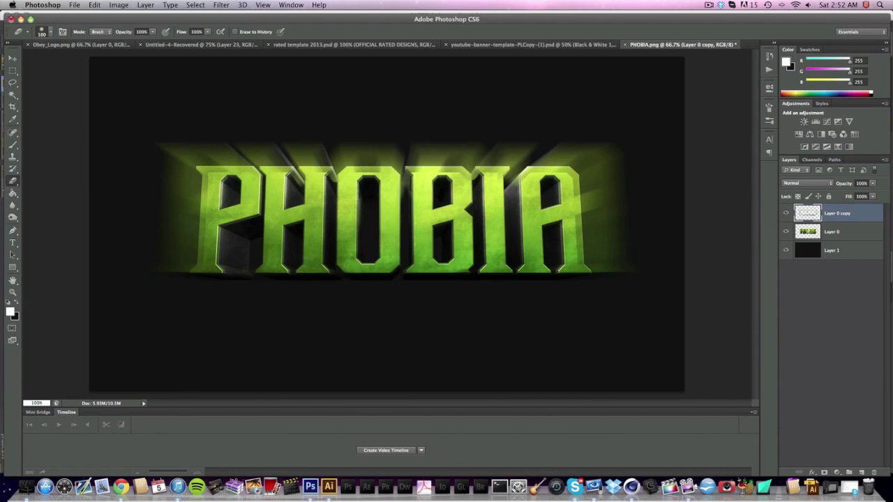
# At 100% zoom, erase the glow along the A's right edge and the P's left edge.
pyautogui.press('Return')
pyautogui.scroll(2, 430, 305)
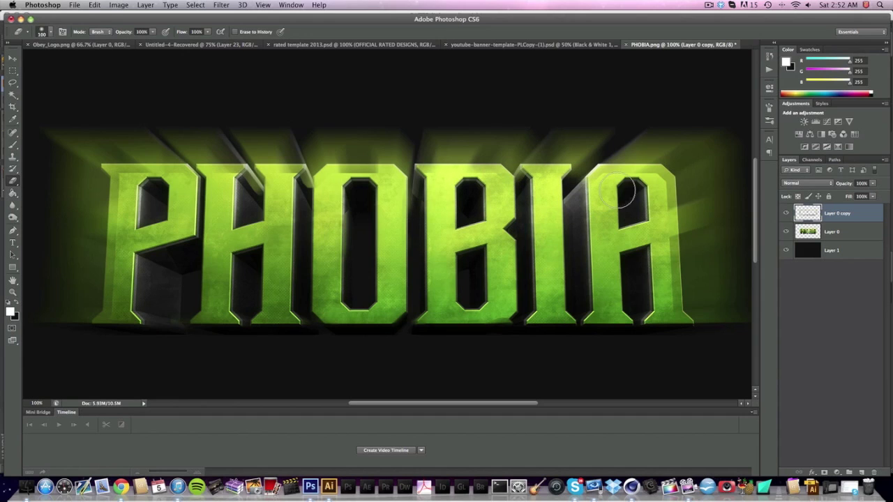
pyautogui.moveTo(645, 199)
pyautogui.mouseDown()
pyautogui.moveTo(656, 291)
pyautogui.moveTo(660, 200)
pyautogui.mouseUp()
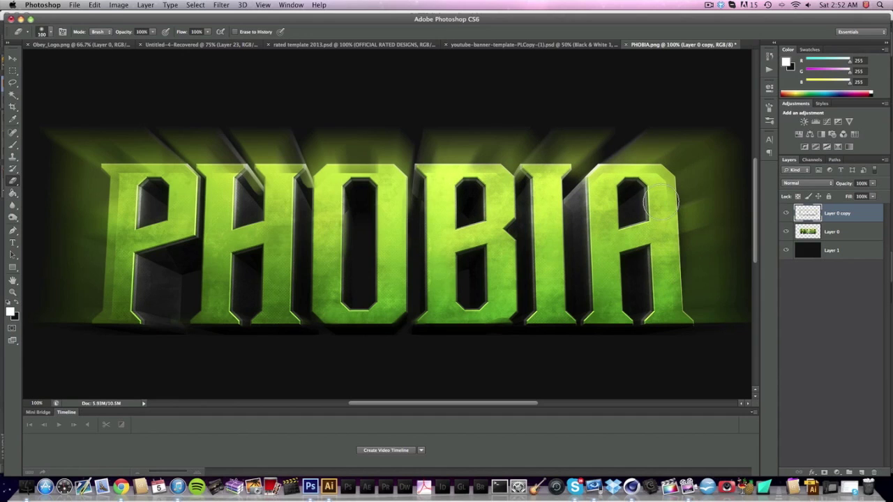
pyautogui.scroll(-3, 631, 237)
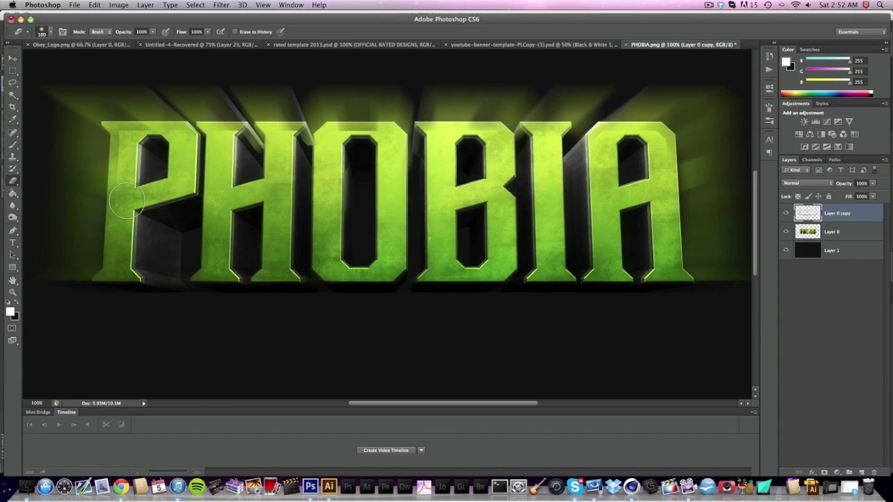
pyautogui.moveTo(126, 200)
pyautogui.mouseDown()
pyautogui.moveTo(129, 158)
pyautogui.moveTo(190, 133)
pyautogui.moveTo(417, 147)
pyautogui.mouseUp()
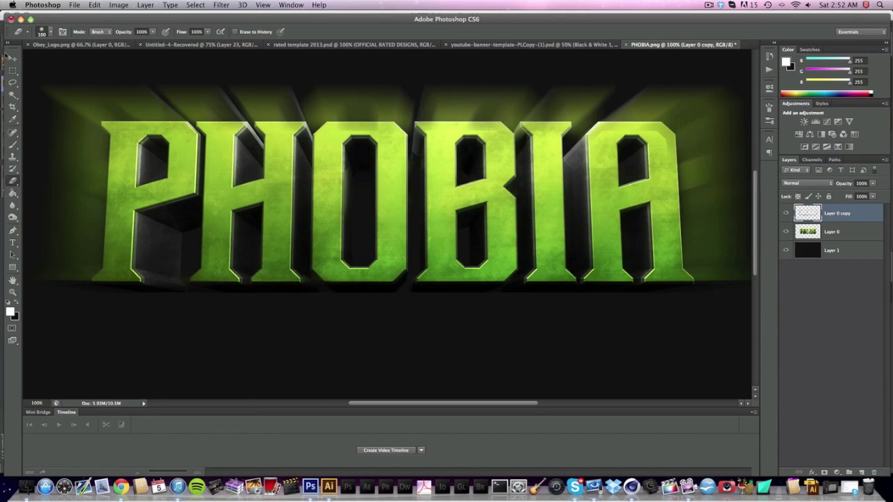
# Nudge the glow layer downward with the Move tool, undo it, and return to the Eraser.
pyautogui.press('v')
pyautogui.moveTo(386, 102); pyautogui.dragTo(387, 118)
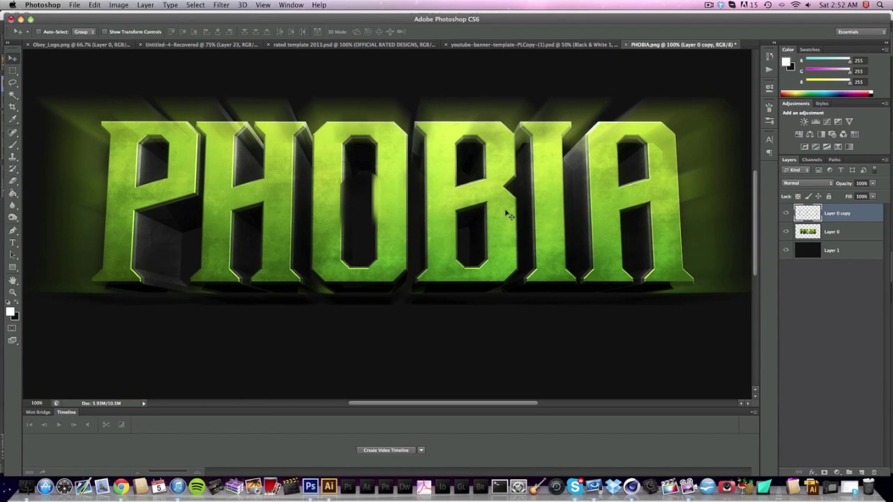
pyautogui.press('super+z')
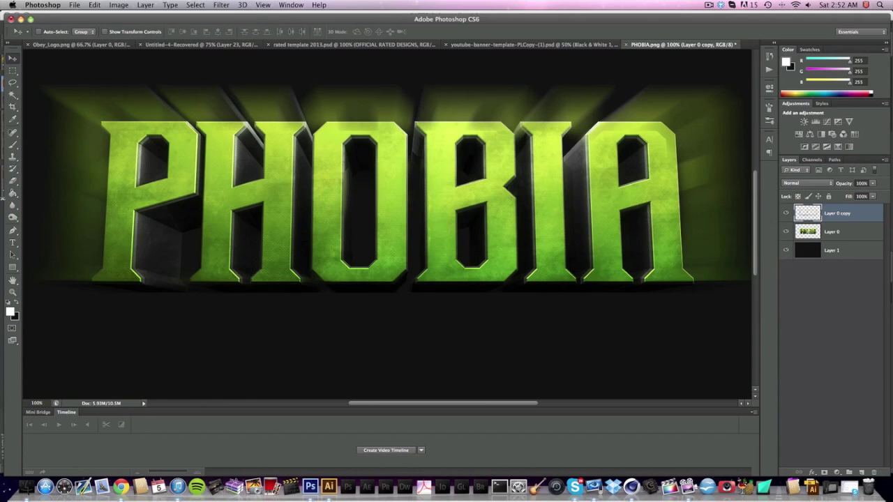
pyautogui.click(11, 182)
pyautogui.scroll(2, 122, 272)
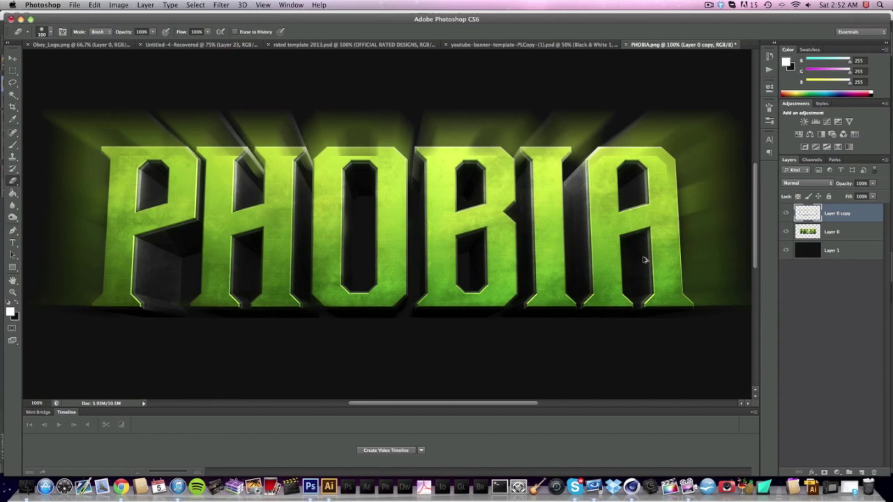
# Restore the blurred copy, deselect, and erase the blur inside the O and P openings.
pyautogui.press('super+z')
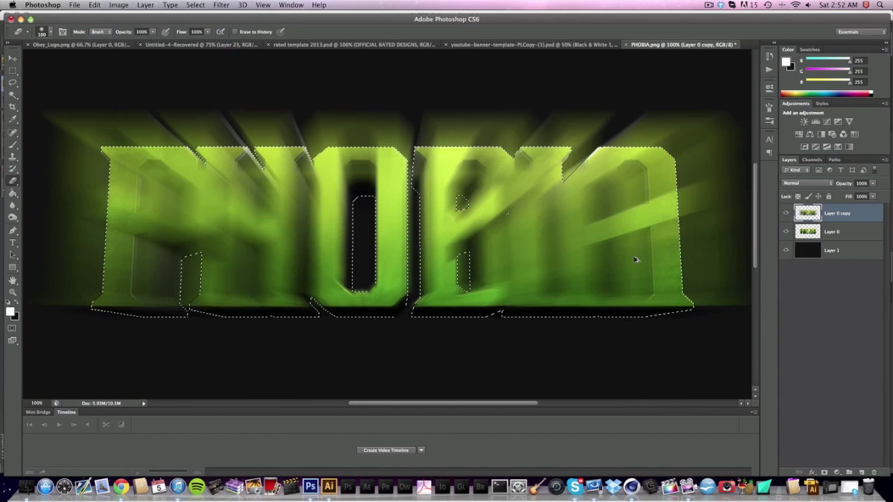
pyautogui.press('super+d')
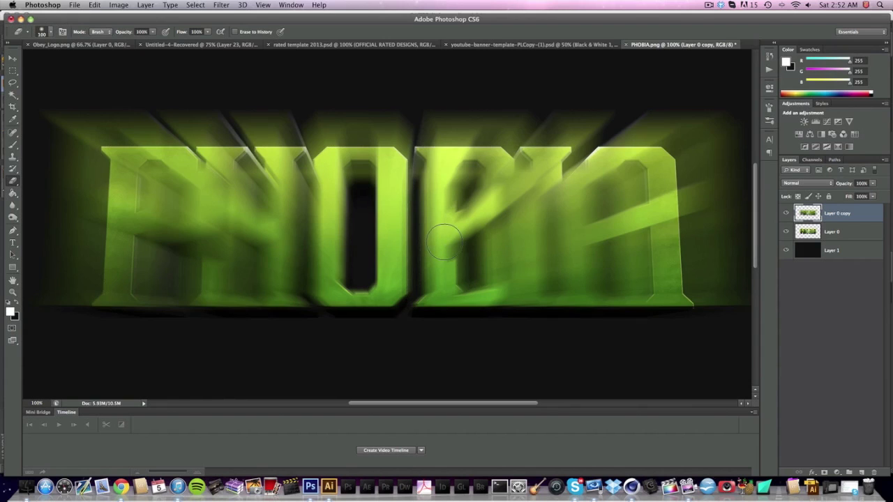
pyautogui.moveTo(329, 196)
pyautogui.mouseDown()
pyautogui.moveTo(342, 263)
pyautogui.moveTo(342, 231)
pyautogui.moveTo(361, 184)
pyautogui.moveTo(367, 205)
pyautogui.moveTo(360, 269)
pyautogui.mouseUp()
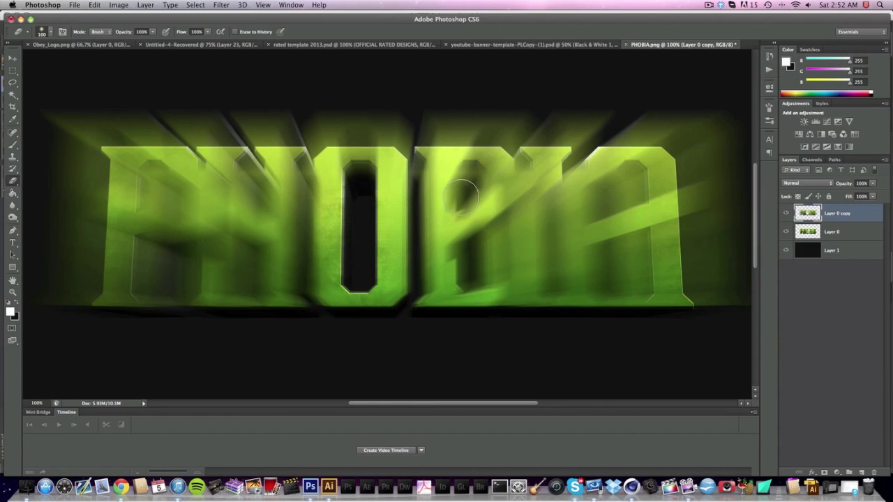
pyautogui.moveTo(460, 195)
pyautogui.mouseDown()
pyautogui.moveTo(463, 218)
pyautogui.moveTo(469, 178)
pyautogui.moveTo(471, 272)
pyautogui.moveTo(482, 234)
pyautogui.moveTo(475, 176)
pyautogui.moveTo(472, 279)
pyautogui.mouseUp()
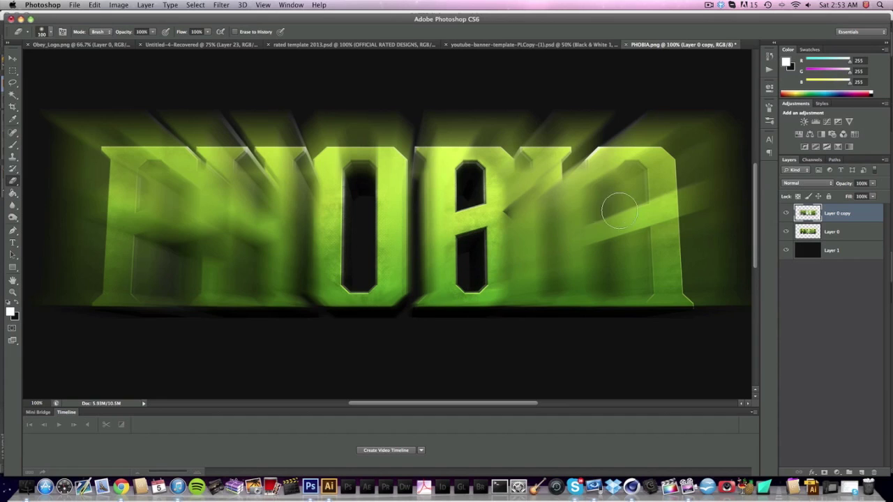
pyautogui.moveTo(547, 171); pyautogui.dragTo(551, 284)
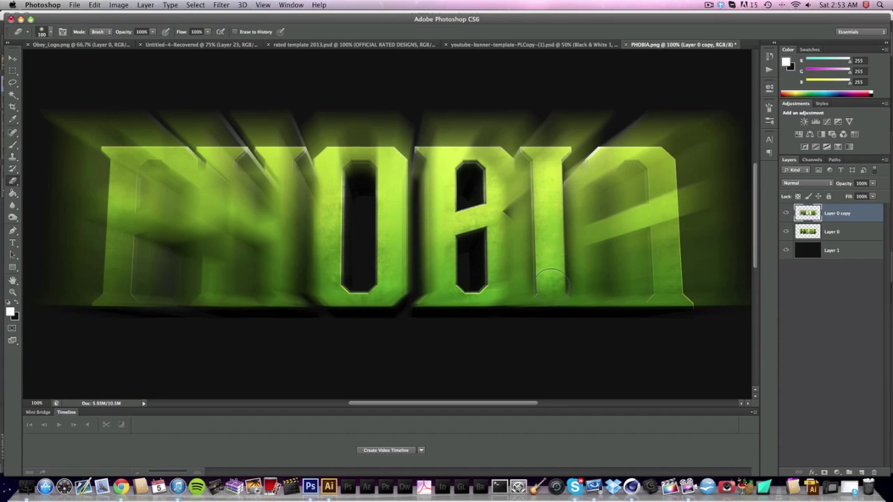
pyautogui.press('super+z')
# Erase the blur in the A's upper opening, the H's right opening and left stem edge.
pyautogui.moveTo(625, 176)
pyautogui.mouseDown()
pyautogui.moveTo(632, 230)
pyautogui.moveTo(624, 234)
pyautogui.moveTo(647, 216)
pyautogui.moveTo(642, 297)
pyautogui.moveTo(639, 257)
pyautogui.moveTo(649, 230)
pyautogui.moveTo(632, 268)
pyautogui.mouseUp()
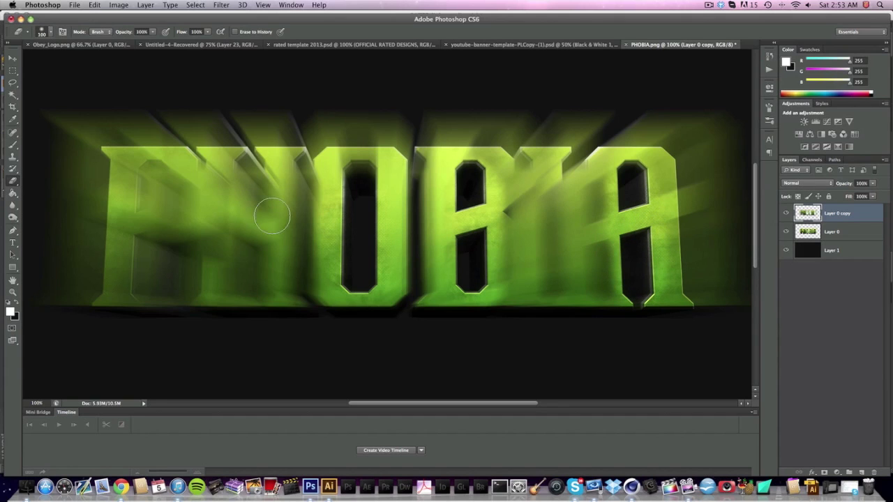
pyautogui.moveTo(251, 171)
pyautogui.mouseDown()
pyautogui.moveTo(246, 221)
pyautogui.moveTo(247, 267)
pyautogui.moveTo(241, 180)
pyautogui.moveTo(240, 209)
pyautogui.moveTo(202, 173)
pyautogui.moveTo(204, 185)
pyautogui.moveTo(211, 178)
pyautogui.moveTo(203, 200)
pyautogui.moveTo(217, 178)
pyautogui.moveTo(210, 212)
pyautogui.moveTo(228, 178)
pyautogui.mouseUp()
pyautogui.hscroll(-3, 240, 209)
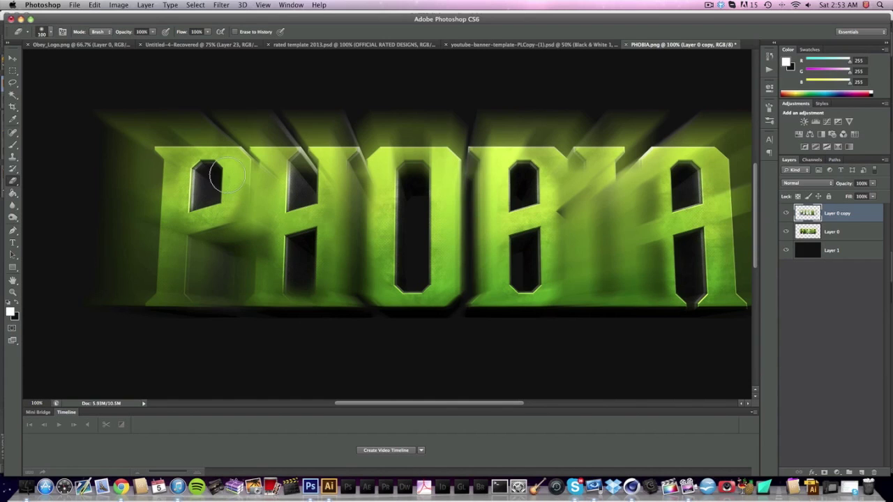
pyautogui.moveTo(301, 196)
pyautogui.mouseDown()
pyautogui.moveTo(271, 237)
pyautogui.moveTo(289, 202)
pyautogui.moveTo(282, 176)
pyautogui.moveTo(274, 260)
pyautogui.mouseUp()
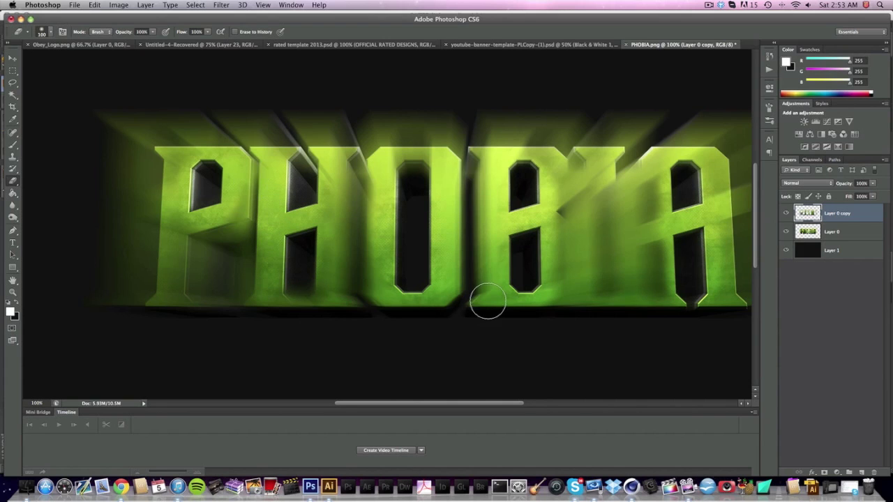
pyautogui.hscroll(3, 486, 299)
pyautogui.hscroll(-4, 486, 300)
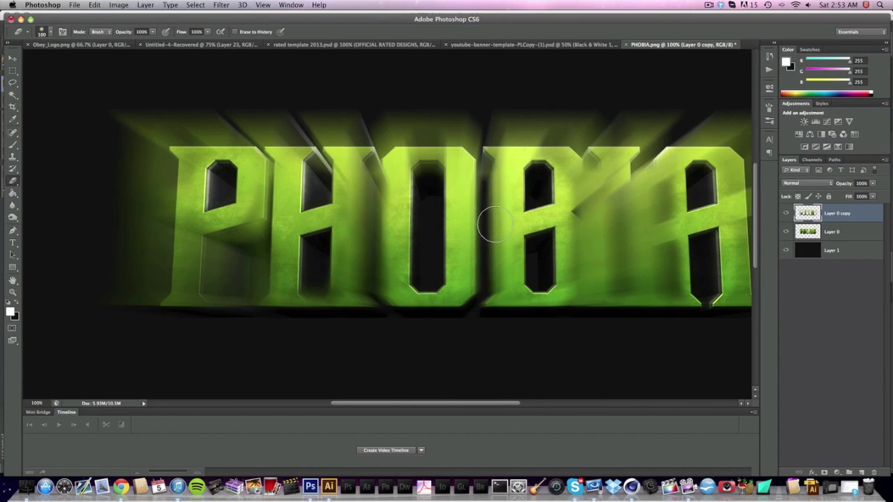
pyautogui.hscroll(4, 516, 222)
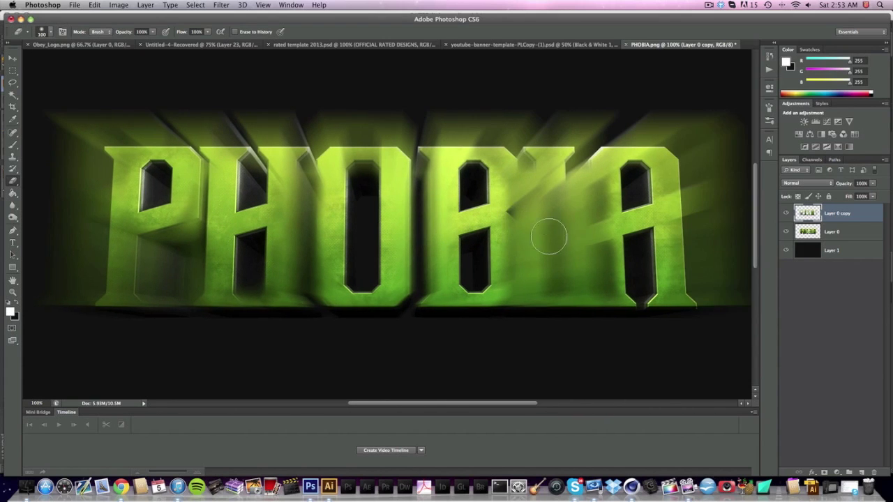
# With a 50 px eraser, try a stroke down the B, undo it, then erase the P's lower stem.
pyautogui.click(41, 33)
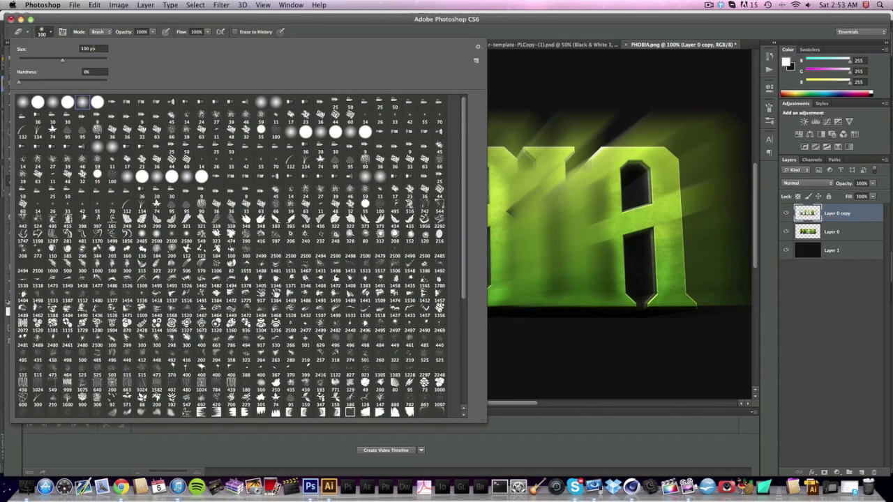
pyautogui.write('50')
pyautogui.press('Return')
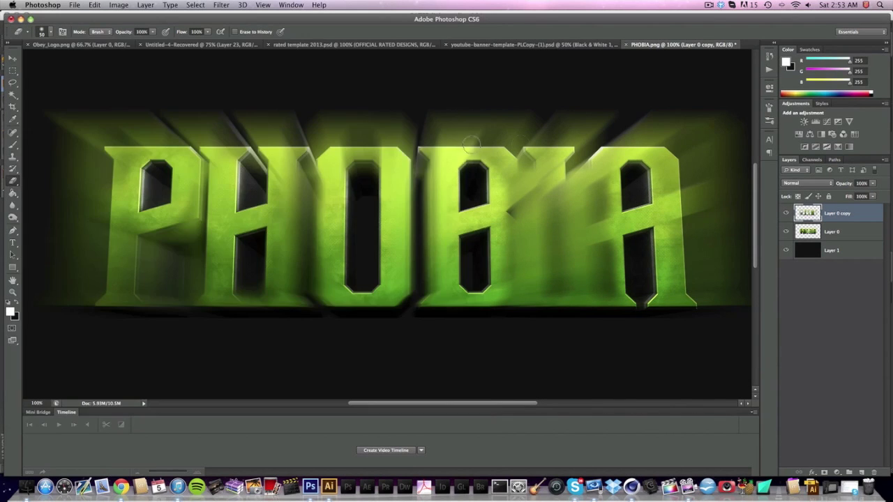
pyautogui.moveTo(551, 172)
pyautogui.mouseDown()
pyautogui.moveTo(557, 304)
pyautogui.moveTo(565, 306)
pyautogui.mouseUp()
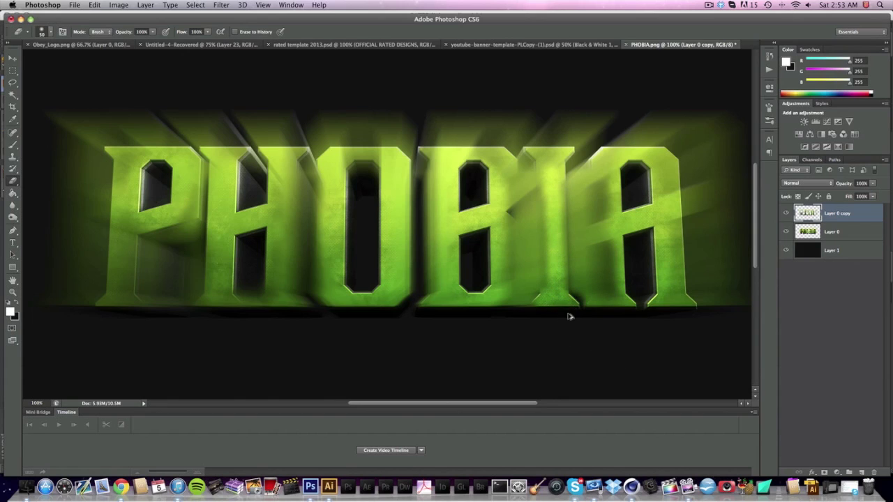
pyautogui.press('super+z')
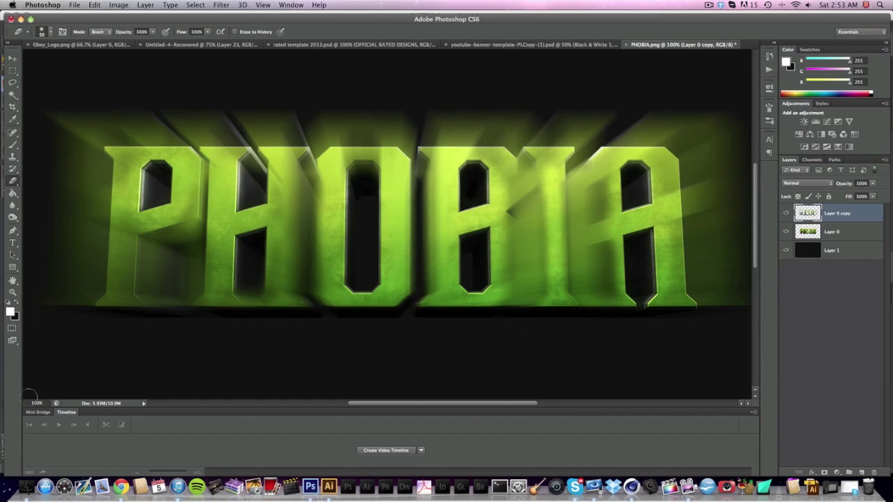
pyautogui.moveTo(146, 261)
pyautogui.mouseDown()
pyautogui.moveTo(178, 280)
pyautogui.moveTo(196, 282)
pyautogui.moveTo(187, 270)
pyautogui.moveTo(196, 225)
pyautogui.moveTo(148, 251)
pyautogui.moveTo(187, 229)
pyautogui.moveTo(150, 256)
pyautogui.moveTo(152, 288)
pyautogui.moveTo(179, 295)
pyautogui.mouseUp()
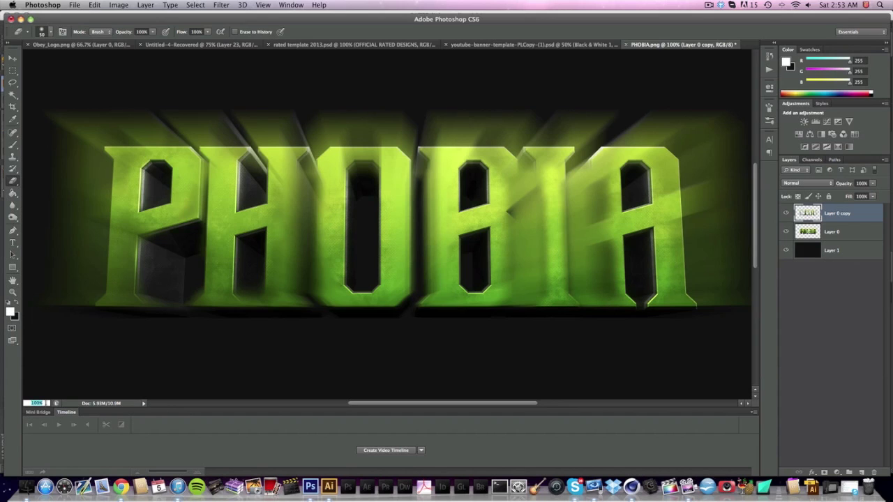
pyautogui.write('50')
pyautogui.press('Return')
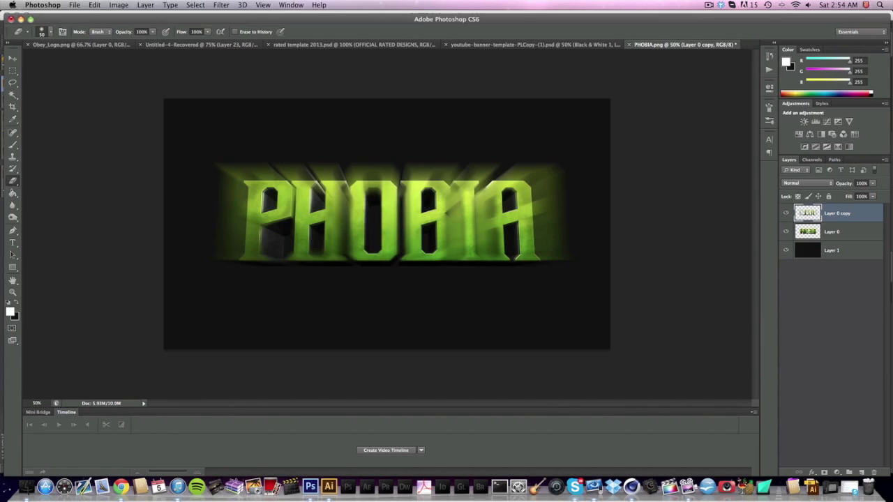
pyautogui.click(11, 60)
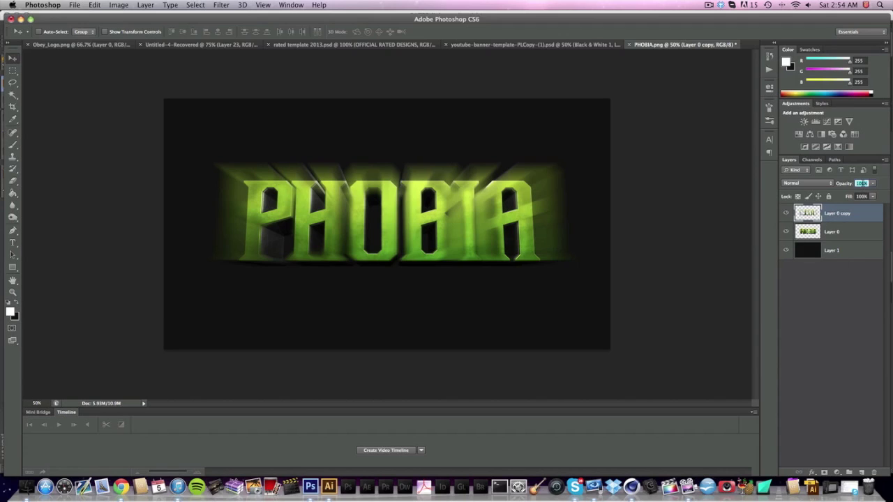
pyautogui.write('50')
pyautogui.press('Return')
pyautogui.click(860, 184)
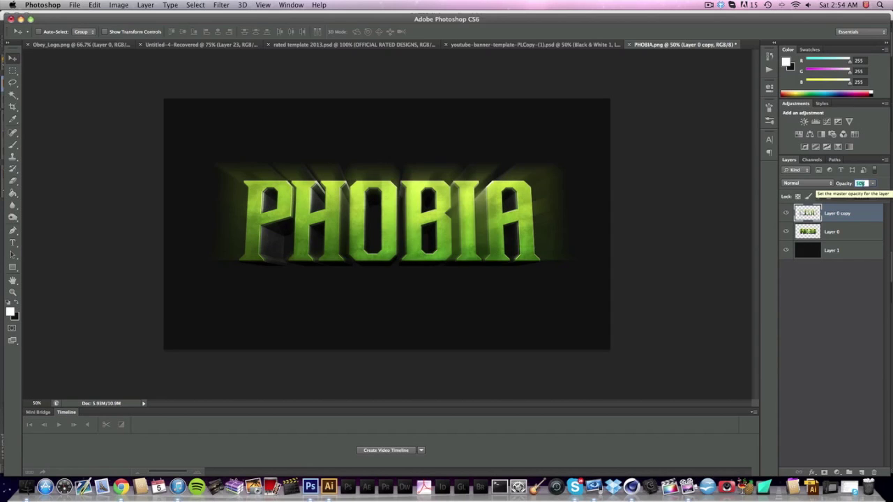
pyautogui.write('25')
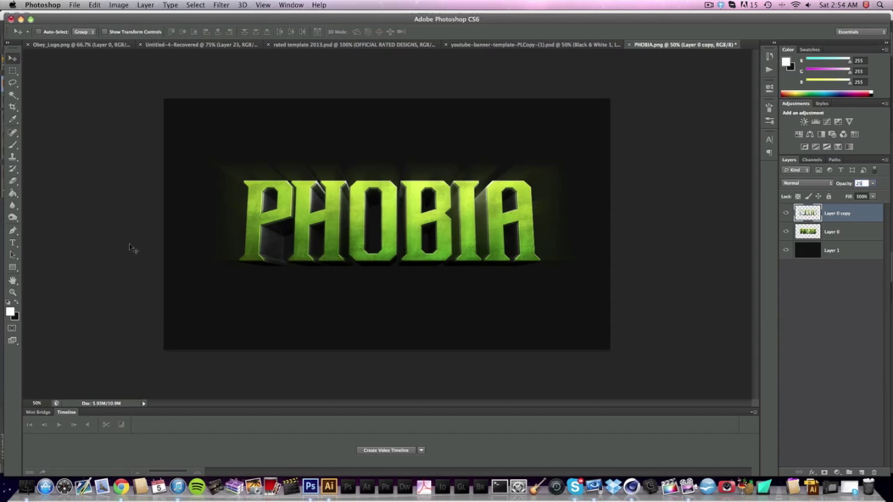
pyautogui.click(872, 183)
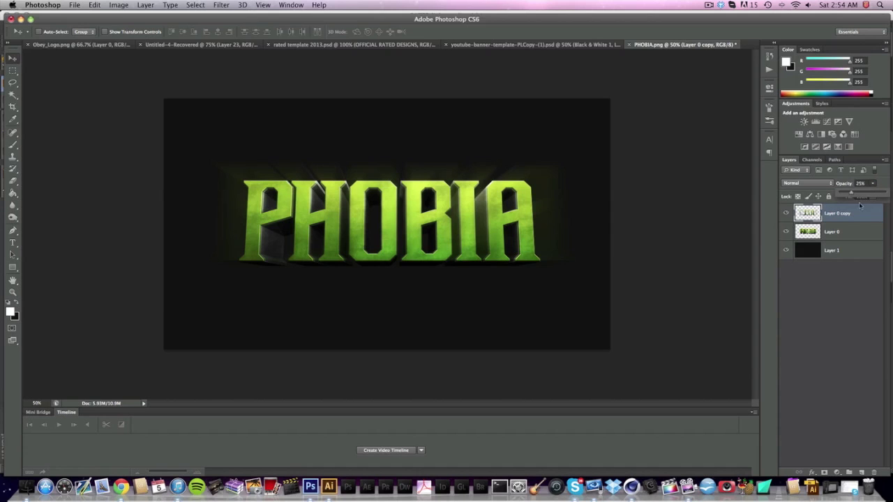
pyautogui.click(589, 45)
pyautogui.click(649, 45)
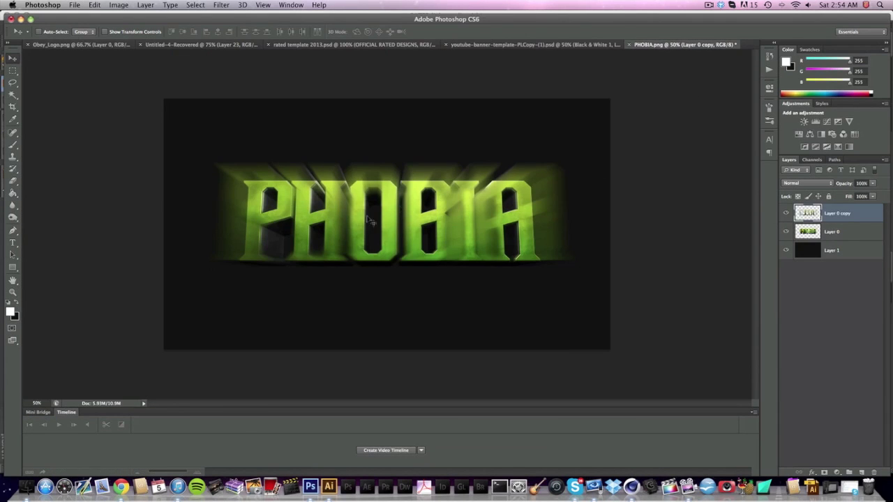
pyautogui.press('Delete')
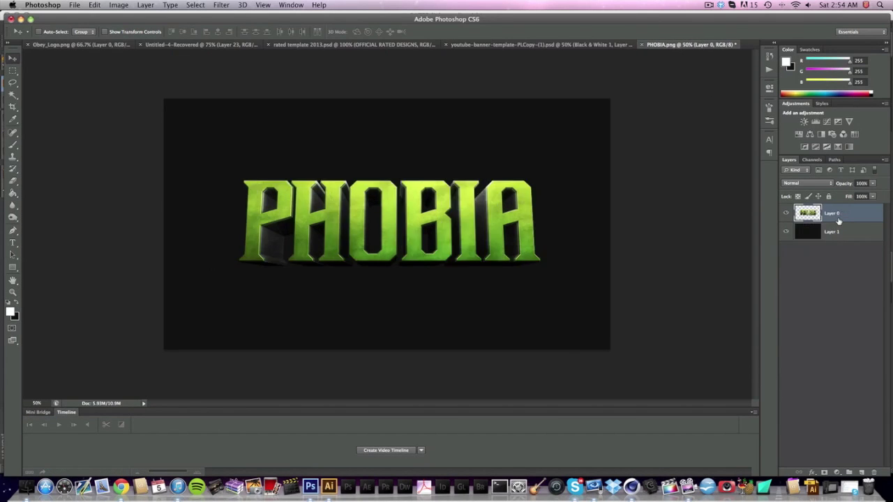
# Restore the deleted glow layer, then bring the Skype chat window to the front.
pyautogui.press('super+z')
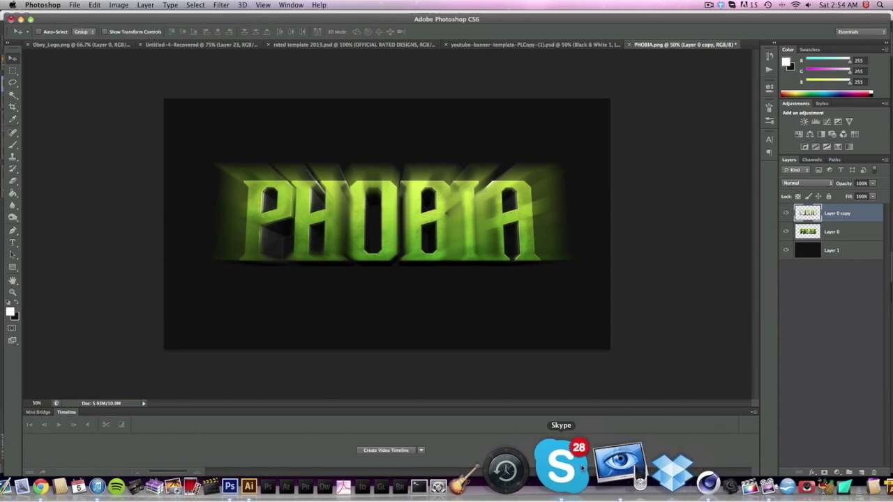
pyautogui.click(554, 473)
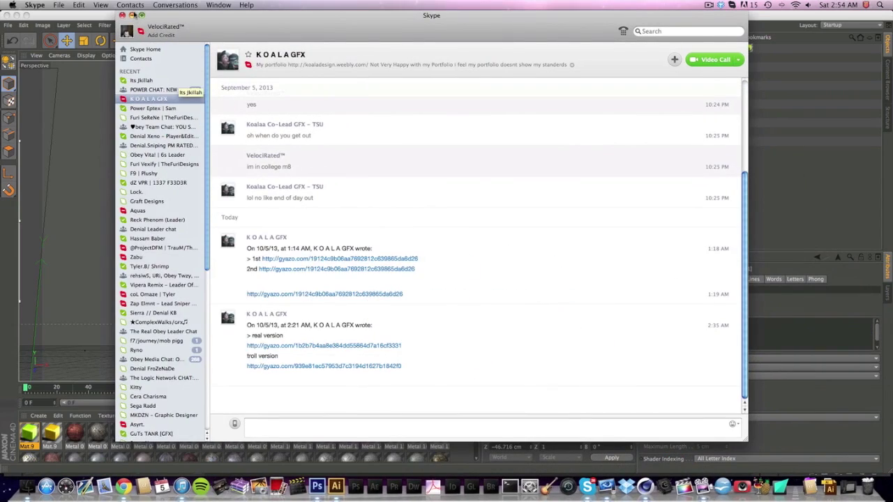
pyautogui.click(131, 14)
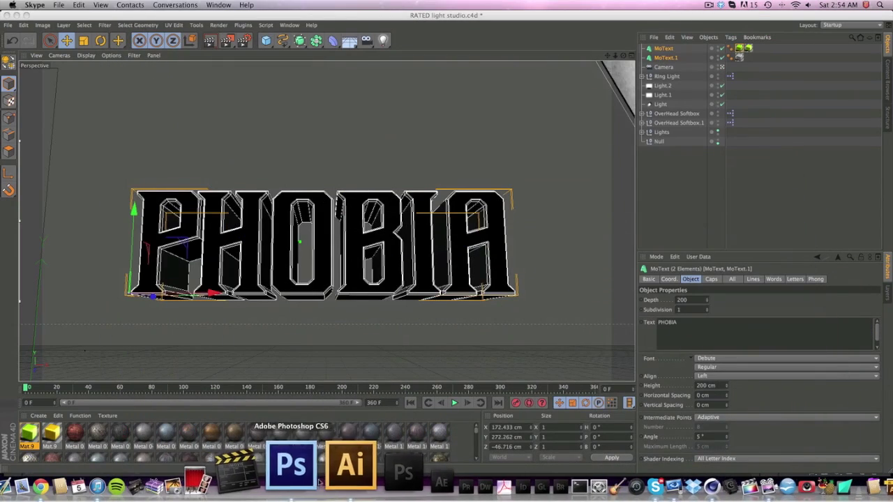
pyautogui.click(295, 460)
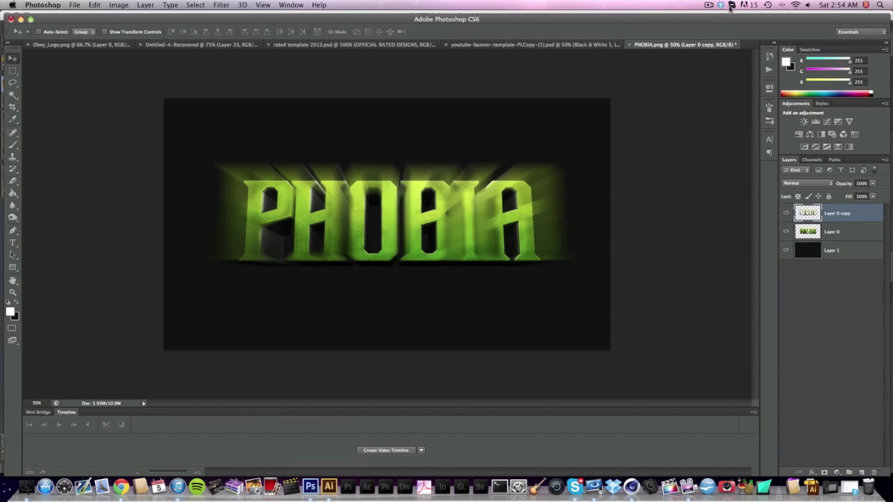
pyautogui.click(553, 468)
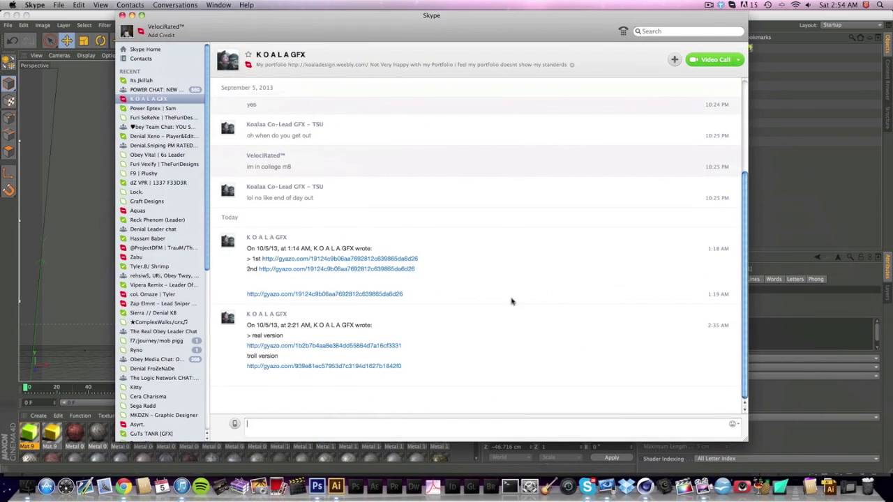
# In Chrome, load Twitter's 18 new interactions, view the profile, then switch to the YouTube tab.
pyautogui.click(124, 471)
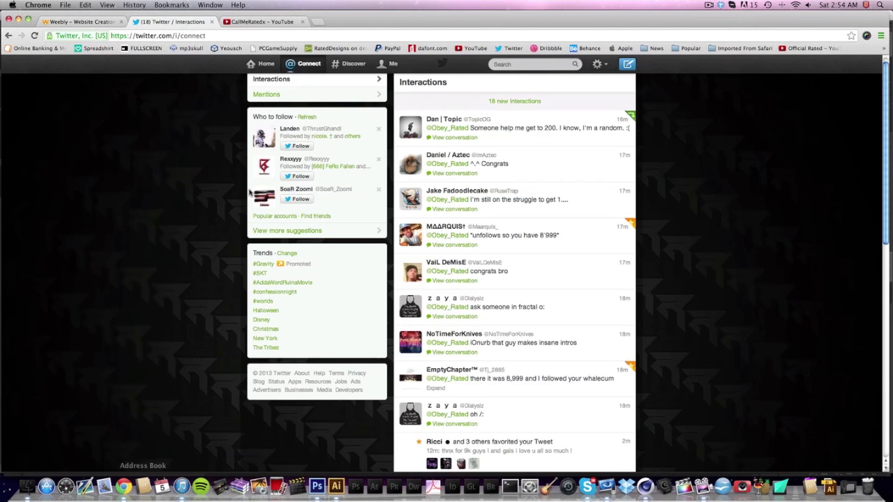
pyautogui.click(444, 105)
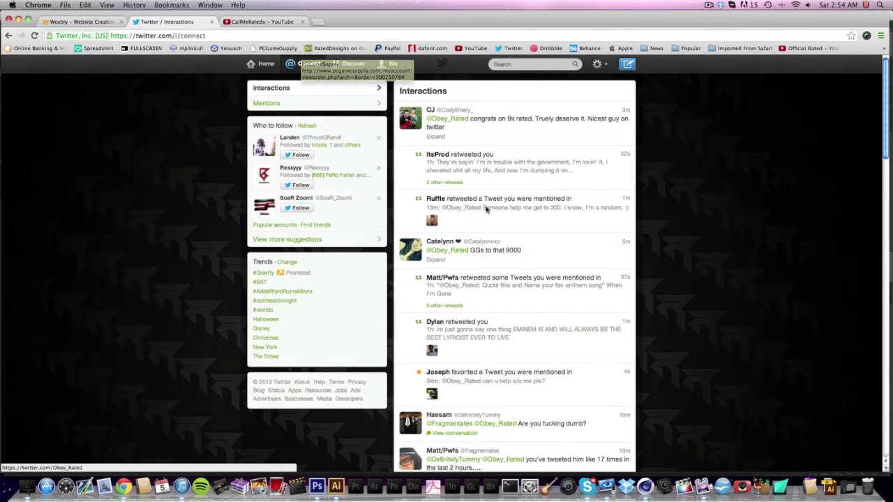
pyautogui.scroll(-3, 495, 362)
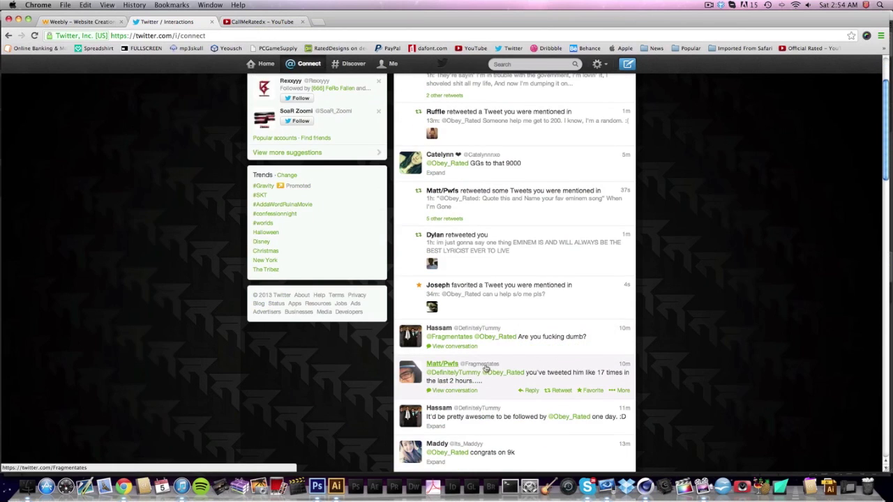
pyautogui.scroll(3, 487, 370)
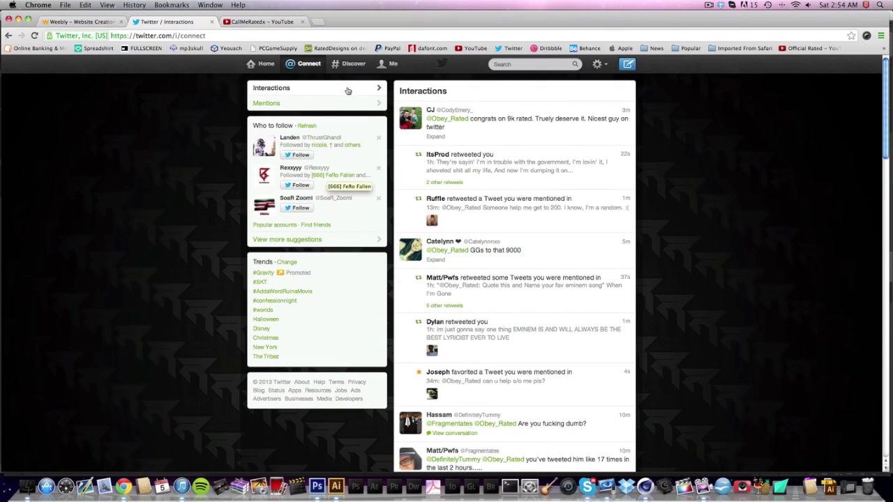
pyautogui.click(386, 65)
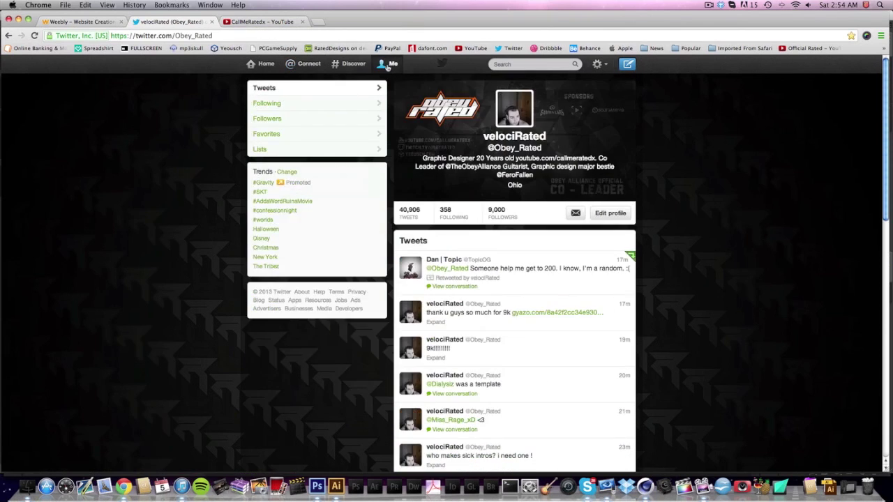
pyautogui.click(288, 64)
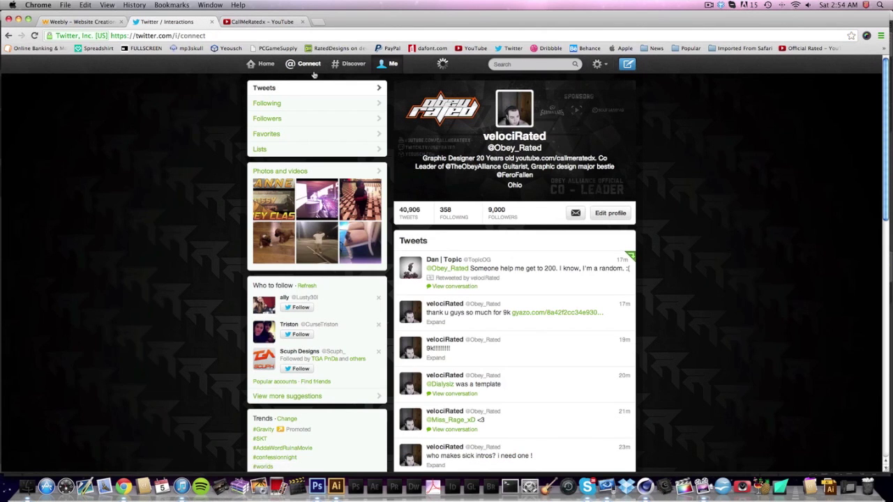
pyautogui.click(258, 22)
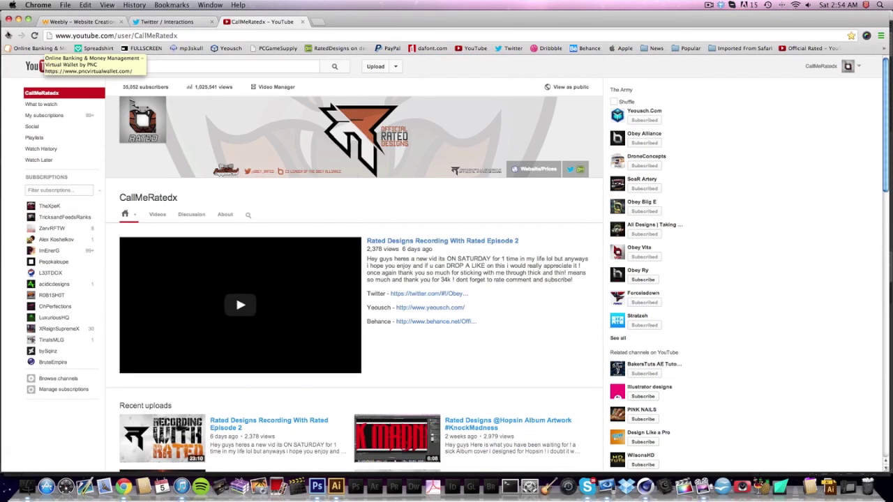
# Minimize Chrome, bring the PHOBIA document in Photoshop forward, and open the ScreenFlow menu.
pyautogui.click(18, 21)
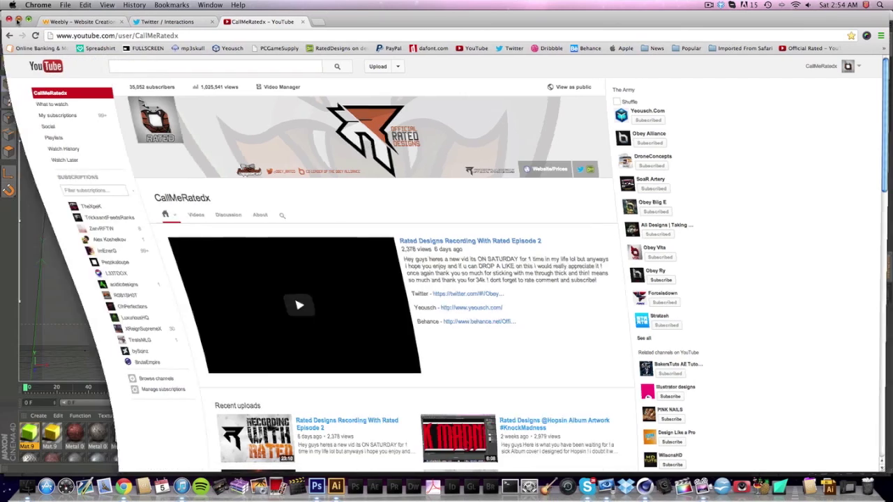
pyautogui.click(57, 21)
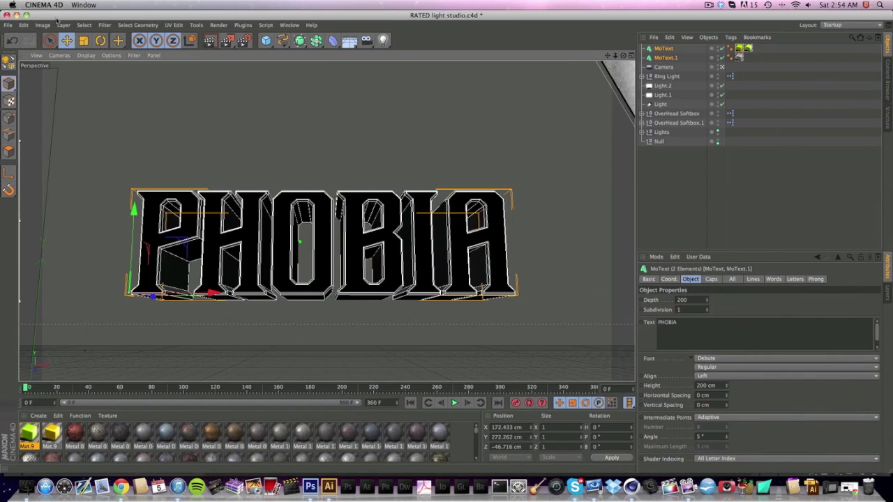
pyautogui.click(310, 486)
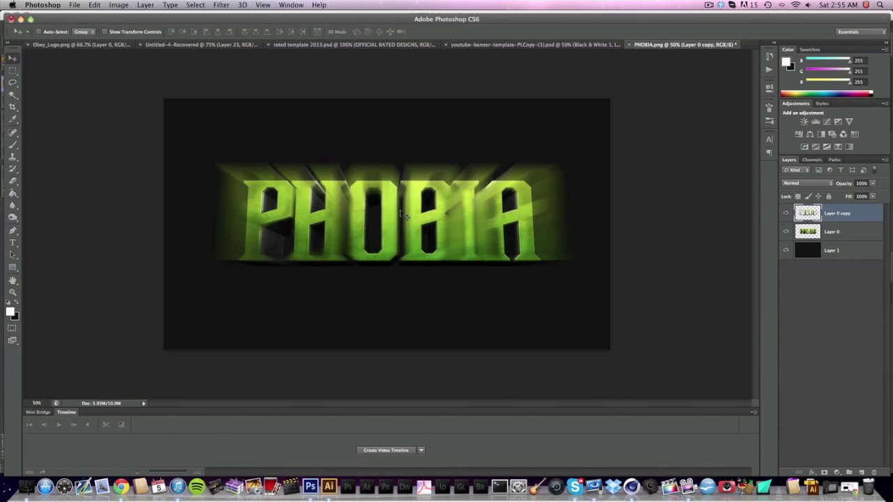
pyautogui.click(709, 5)
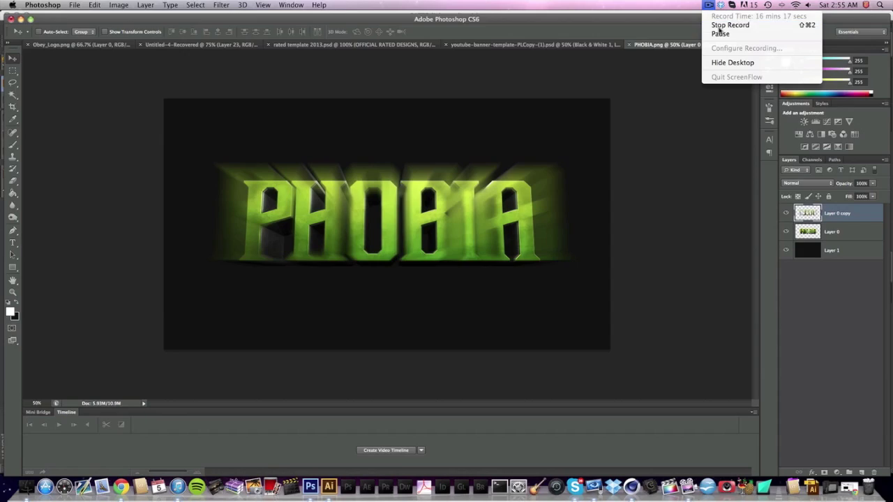